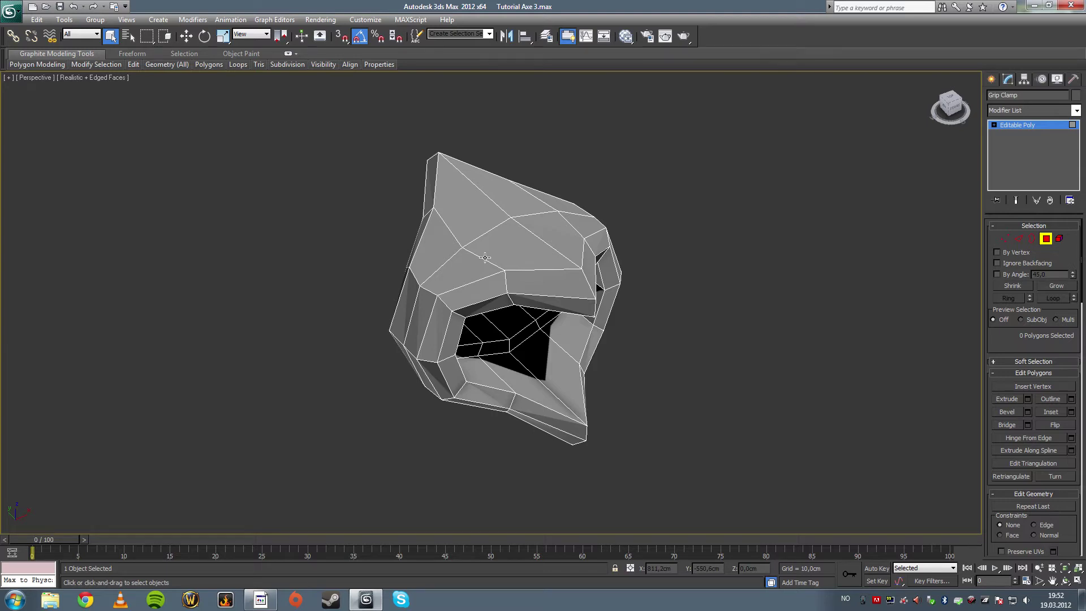
# Select the clamp's outer middle band of polygons, grow the selection by one ring, and delete it
pyautogui.keyDown('alt'); pyautogui.moveTo(506, 251); pyautogui.dragTo(566, 237, button='middle'); pyautogui.keyUp('alt')
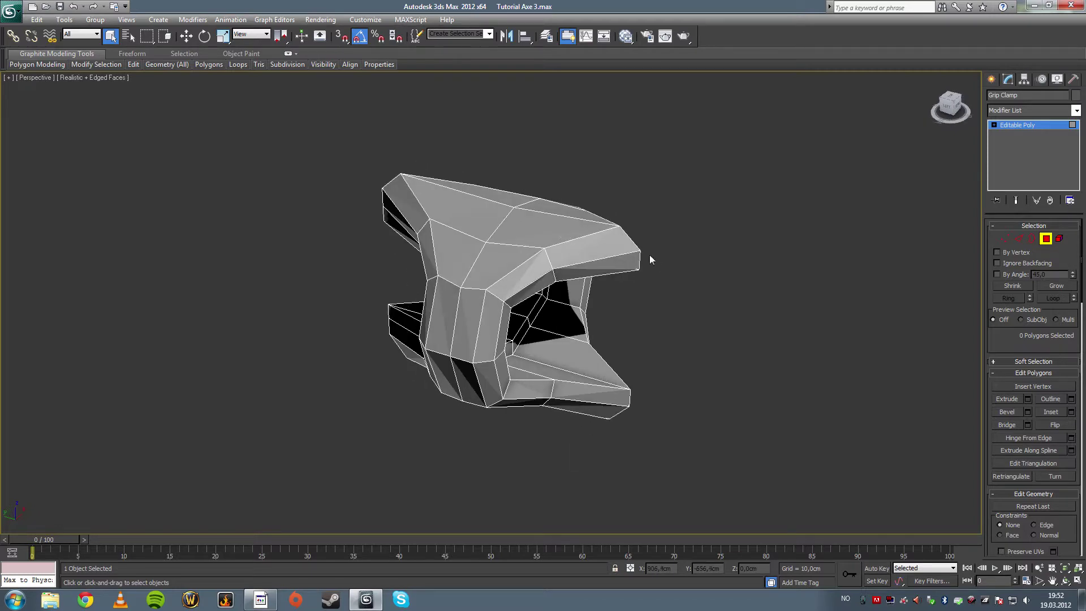
pyautogui.keyDown('alt'); pyautogui.moveTo(650, 256); pyautogui.dragTo(666, 229, button='middle'); pyautogui.keyUp('alt')
pyautogui.moveTo(550, 247)
pyautogui.keyDown('alt'); pyautogui.mouseDown(button='middle')
pyautogui.moveTo(547, 266)
pyautogui.moveTo(543, 240)
pyautogui.mouseUp(button='middle'); pyautogui.keyUp('alt')
pyautogui.click(522, 236)
pyautogui.click(1019, 236)
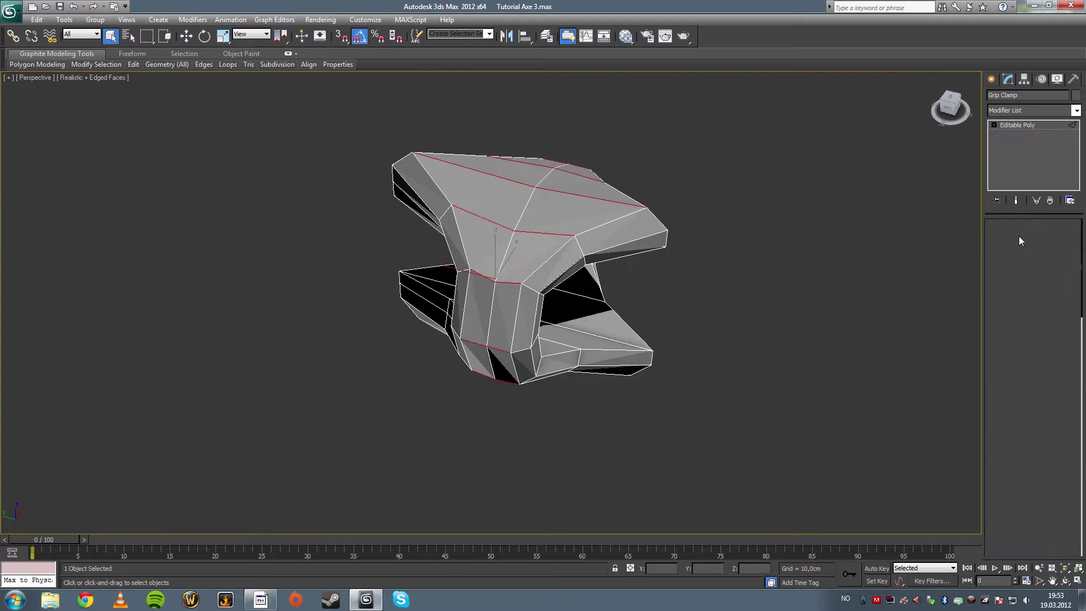
pyautogui.keyDown('ctrl'); pyautogui.click(1048, 240); pyautogui.keyUp('ctrl')
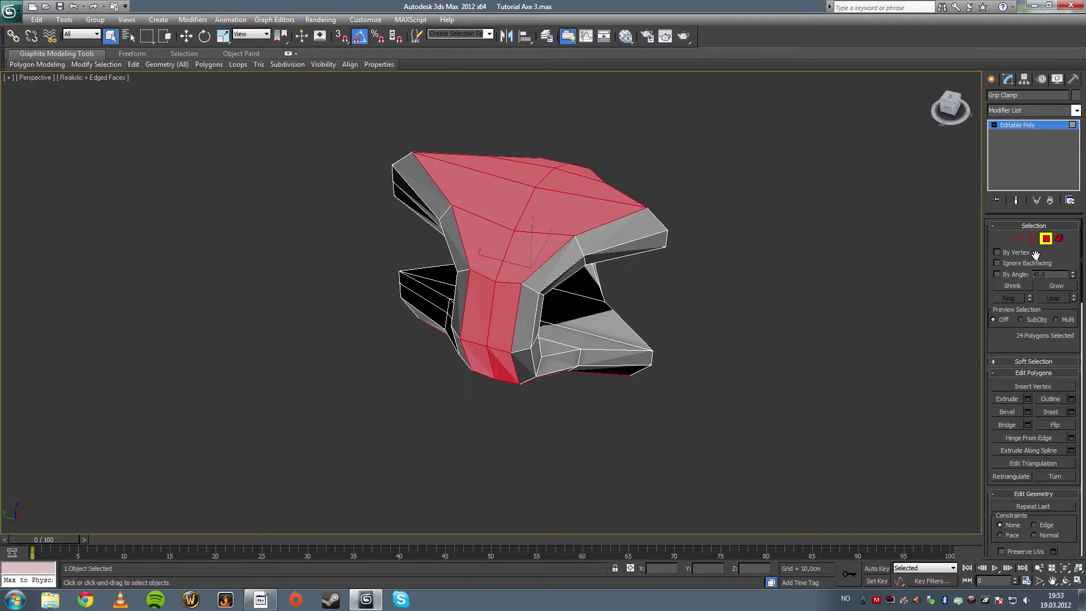
pyautogui.click(1053, 287)
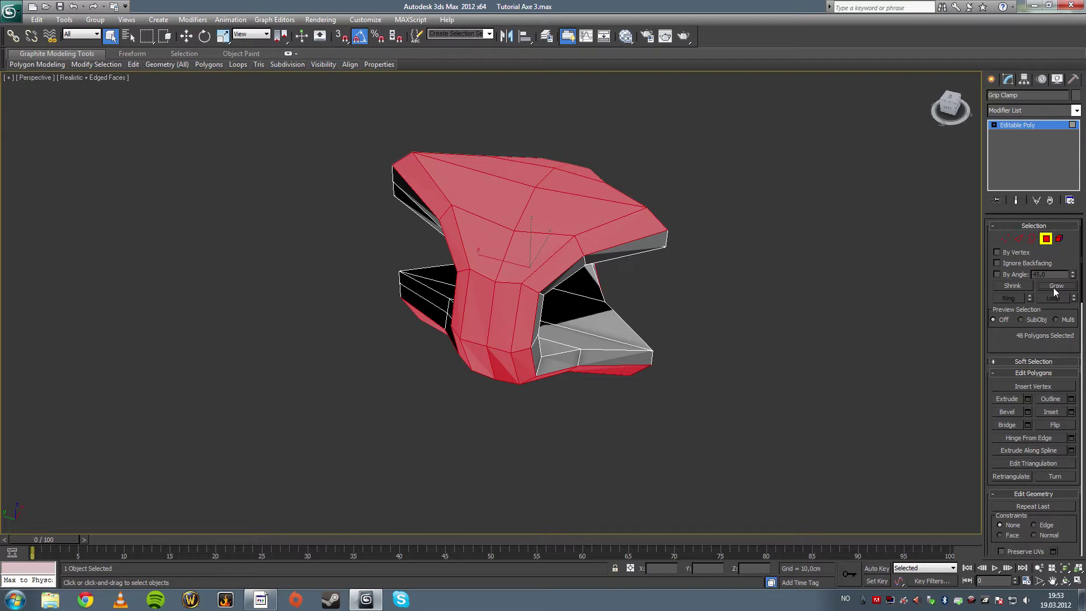
pyautogui.press('Delete')
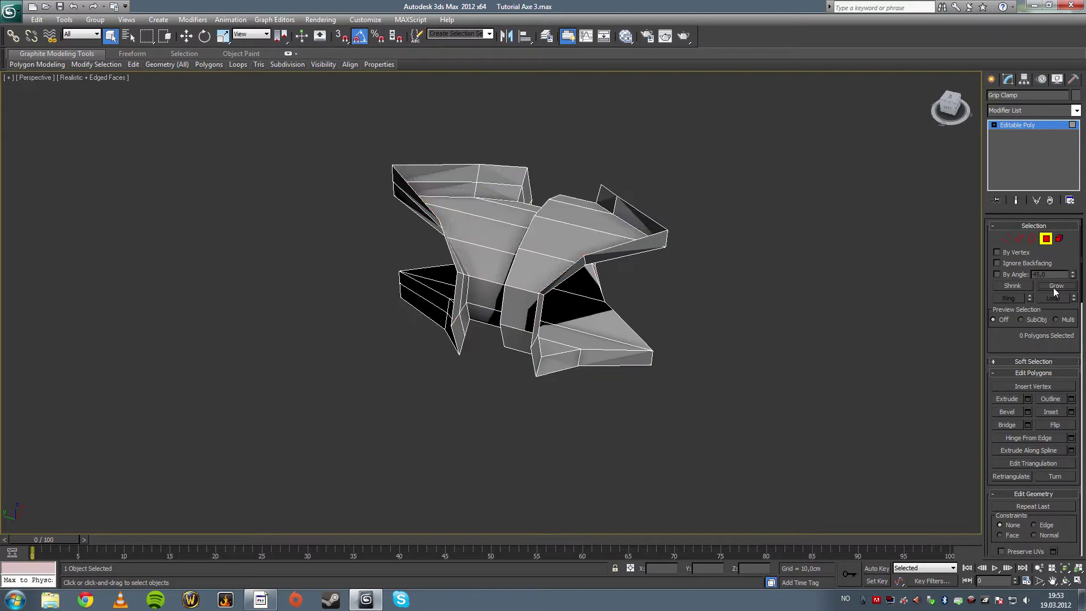
# Bridge the two open borders on either side of the gap around the clamp's outer surface
pyautogui.moveTo(667, 299)
pyautogui.keyDown('alt'); pyautogui.mouseDown(button='middle')
pyautogui.moveTo(750, 259)
pyautogui.moveTo(669, 286)
pyautogui.mouseUp(button='middle'); pyautogui.keyUp('alt')
pyautogui.click(1032, 238)
pyautogui.click(458, 295)
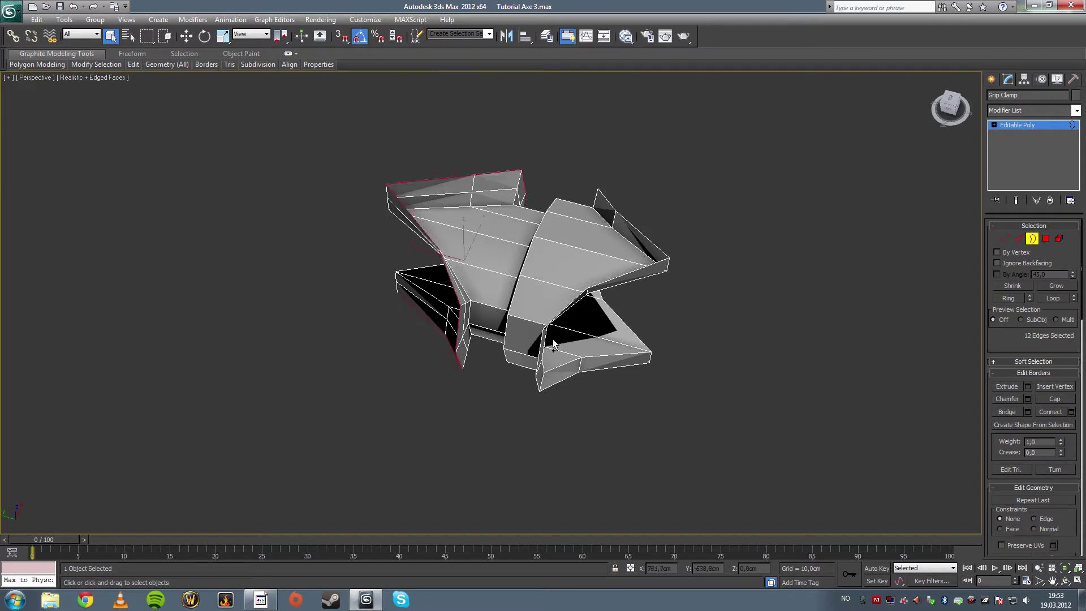
pyautogui.keyDown('ctrl'); pyautogui.click(548, 329); pyautogui.keyUp('ctrl')
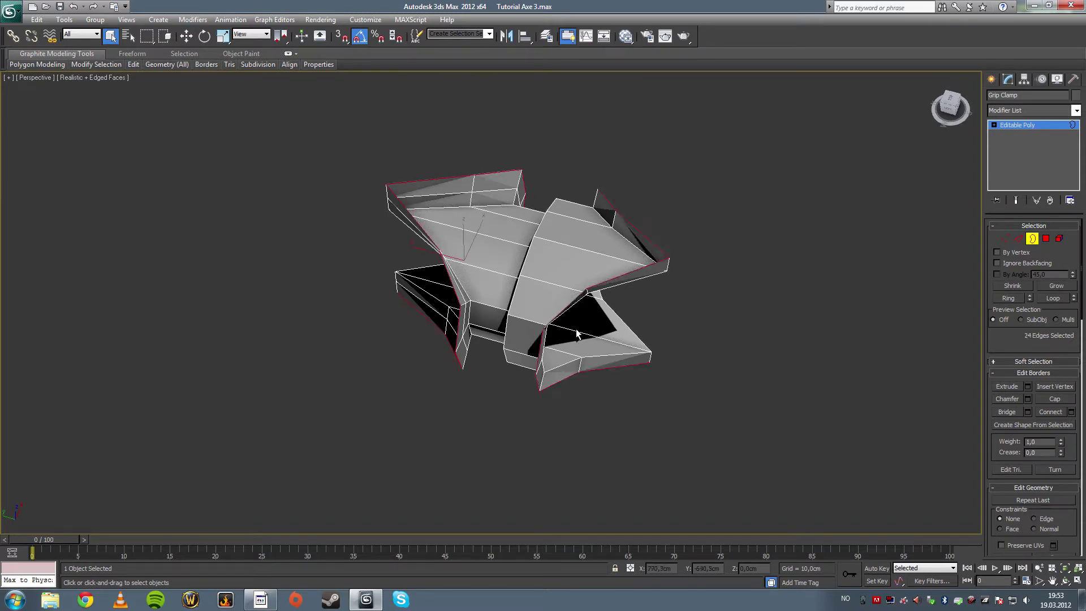
pyautogui.click(1009, 412)
# Connect the ring of edges crossing the bridged band with one centre edge loop around the clamp
pyautogui.click(1018, 238)
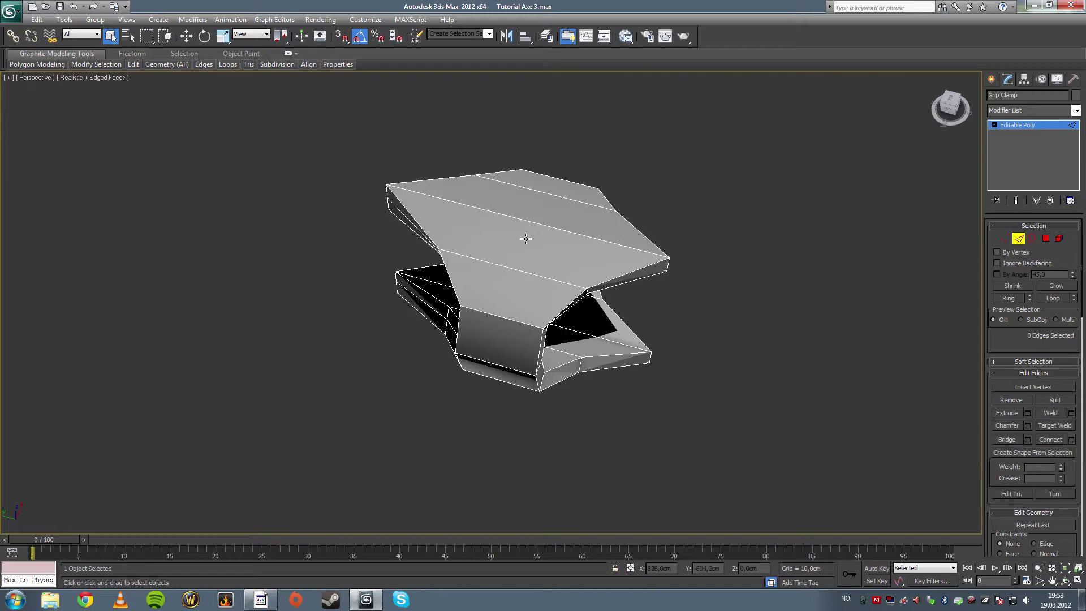
pyautogui.click(531, 223)
pyautogui.click(1010, 297)
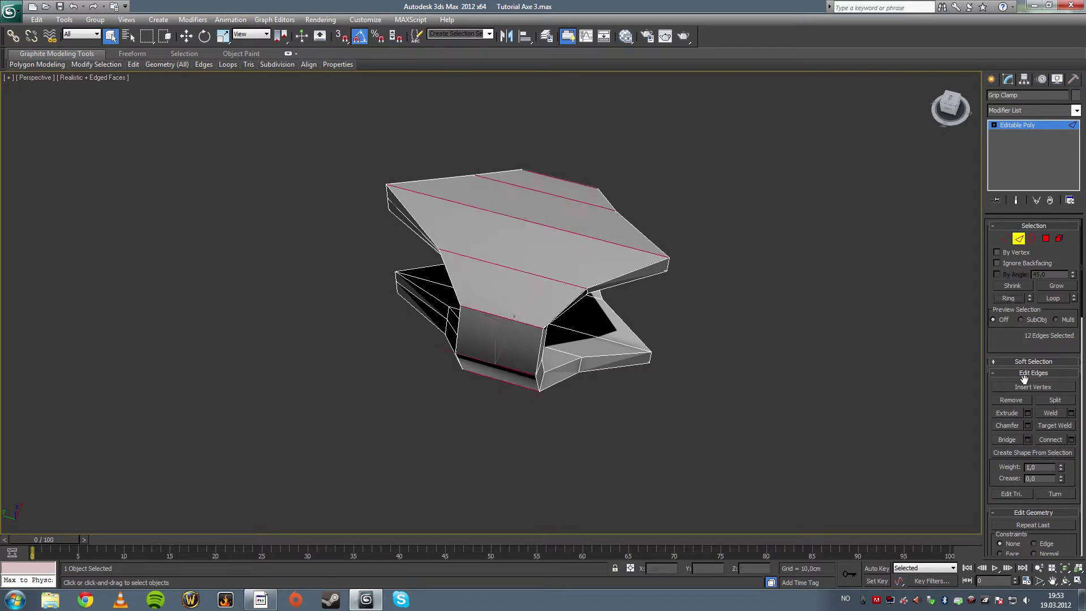
pyautogui.click(1070, 439)
pyautogui.click(496, 357)
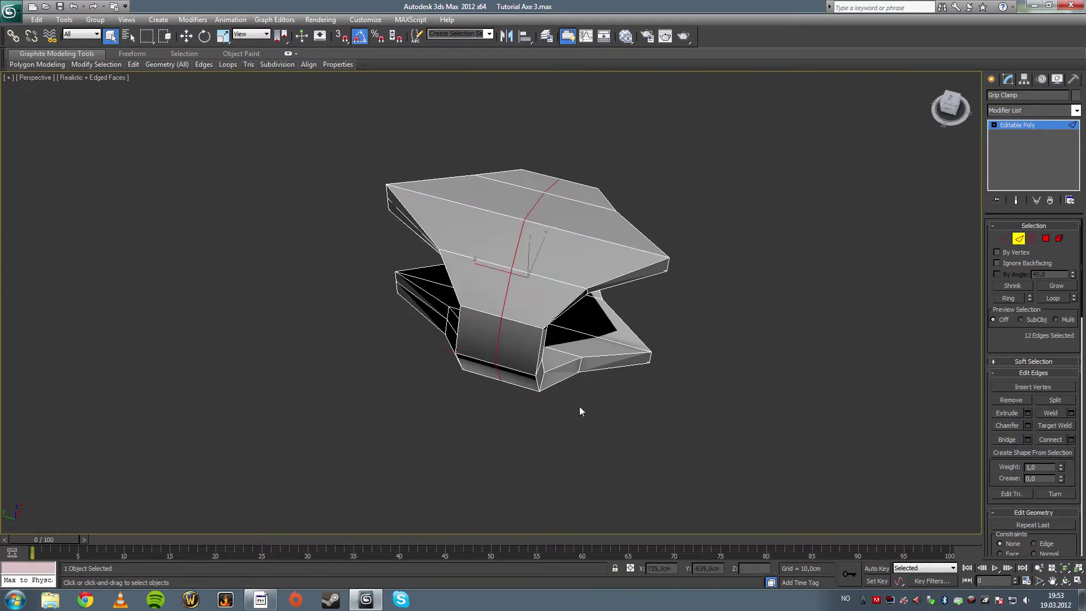
# Convert the centre edge loop into a selection of the outer band's polygons and inset them
pyautogui.keyDown('alt'); pyautogui.moveTo(579, 407); pyautogui.dragTo(659, 402, button='middle'); pyautogui.keyUp('alt')
pyautogui.keyDown('ctrl'); pyautogui.click(1051, 240); pyautogui.keyUp('ctrl')
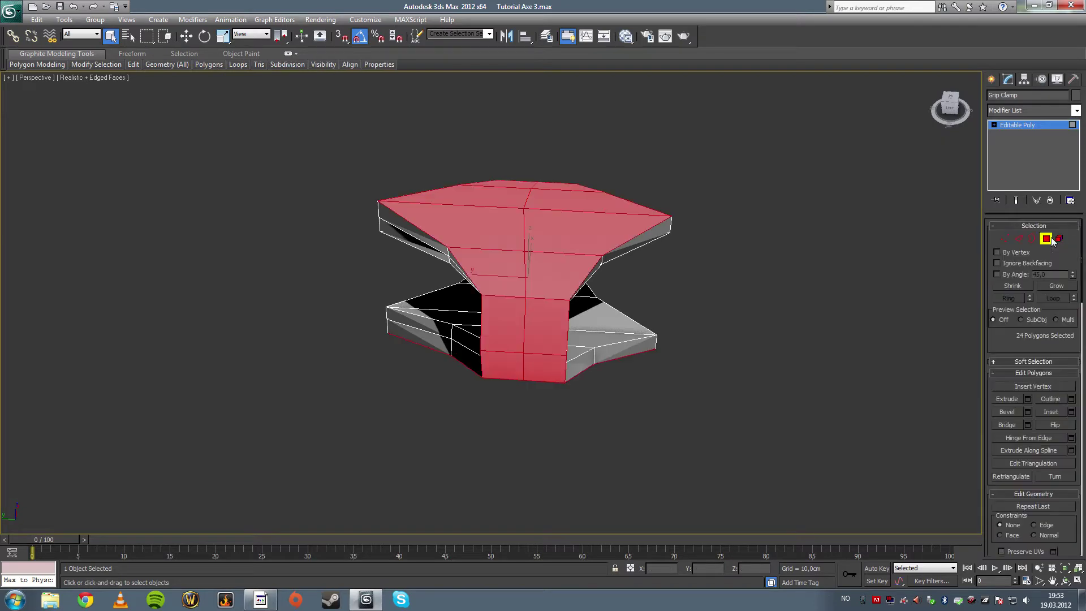
pyautogui.click(1071, 412)
pyautogui.keyDown('alt'); pyautogui.moveTo(707, 379); pyautogui.dragTo(606, 287, button='middle'); pyautogui.keyUp('alt')
pyautogui.click(497, 342)
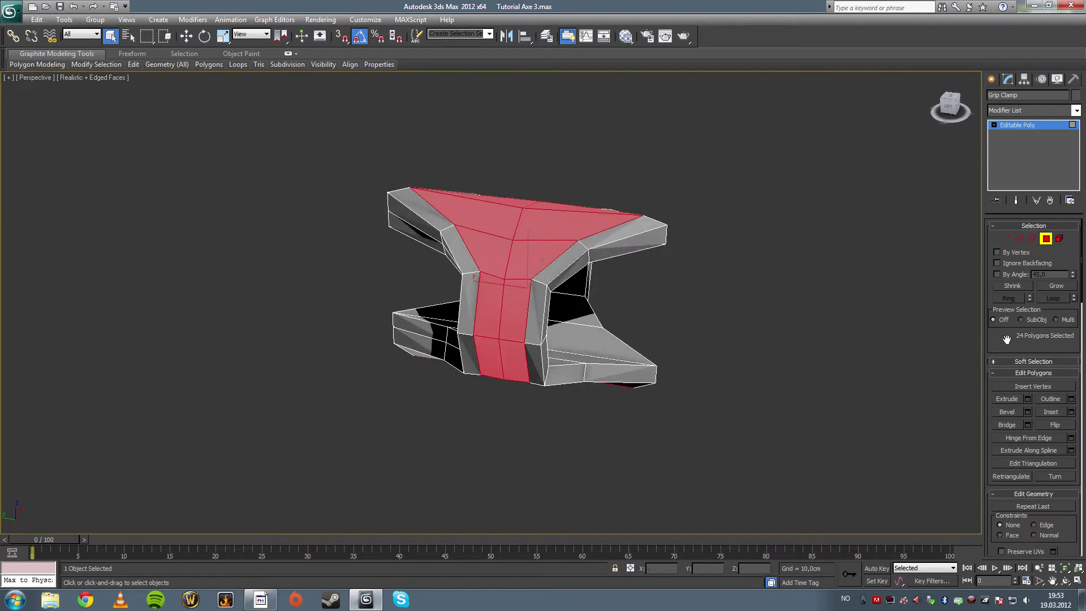
pyautogui.click(1027, 411)
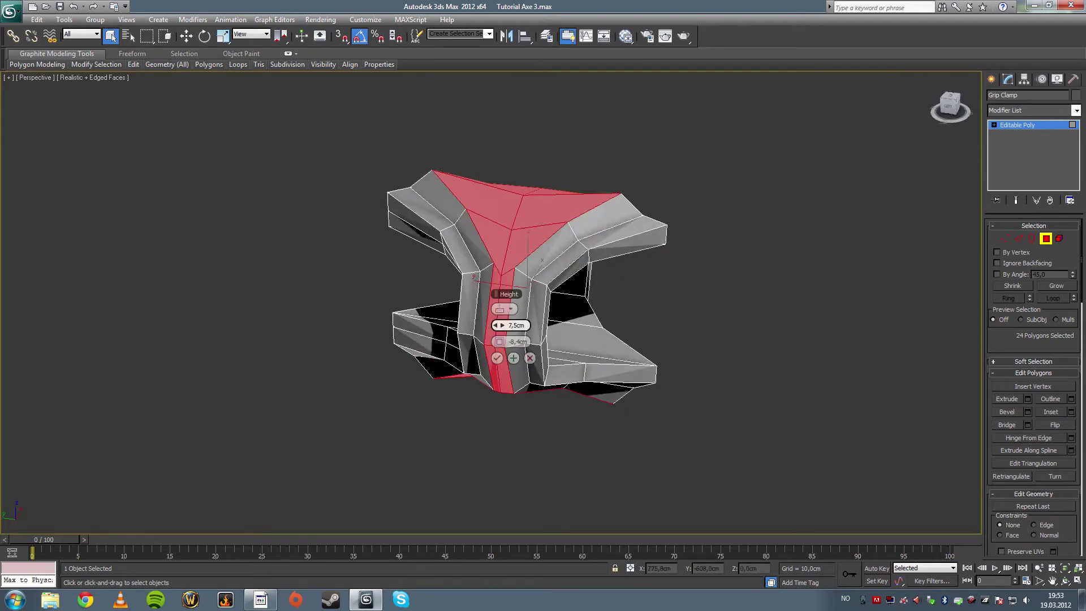
pyautogui.moveTo(499, 326); pyautogui.dragTo(520, 343)
pyautogui.keyDown('alt'); pyautogui.moveTo(562, 320); pyautogui.dragTo(570, 343, button='middle'); pyautogui.keyUp('alt')
pyautogui.click(531, 358)
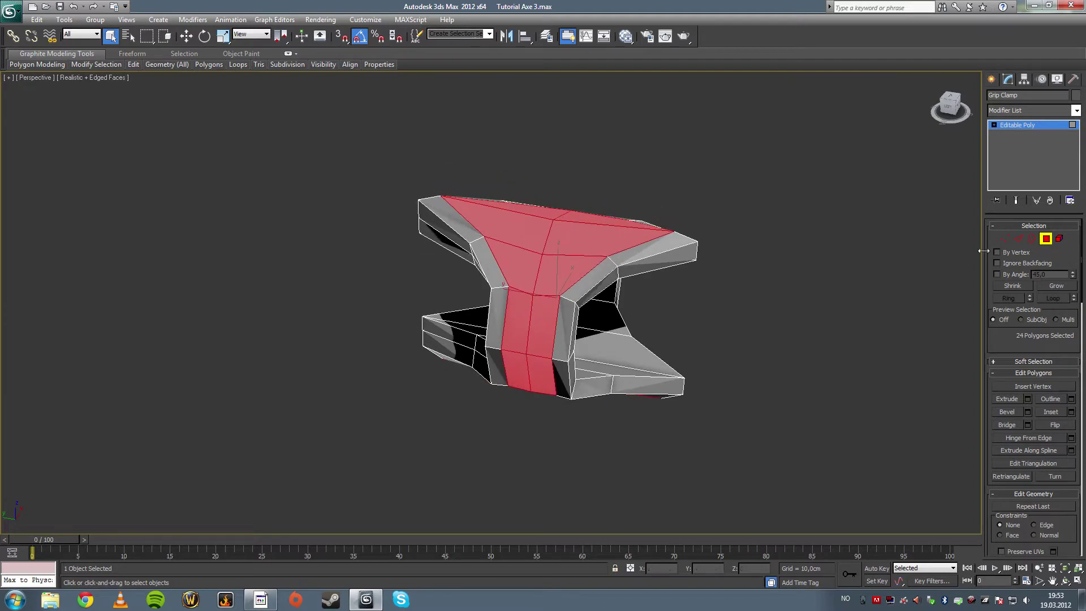
# In the Top view, move the vertices of the clamp's two pointed ends inward along Y
pyautogui.click(1006, 238)
pyautogui.hotkey('alt', 'w')
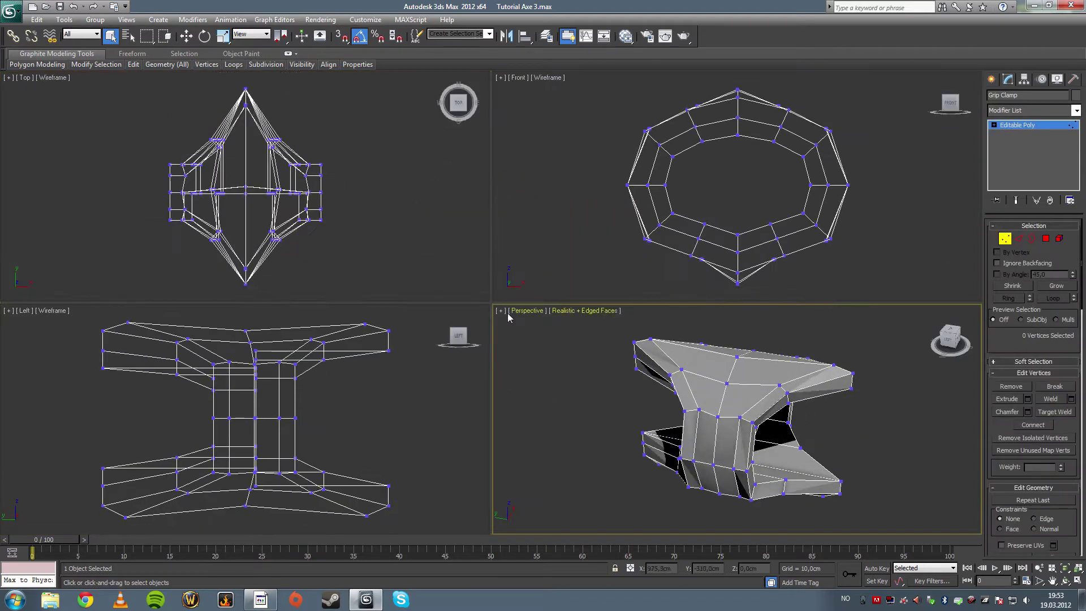
pyautogui.moveTo(368, 252); pyautogui.dragTo(378, 265, button='middle')
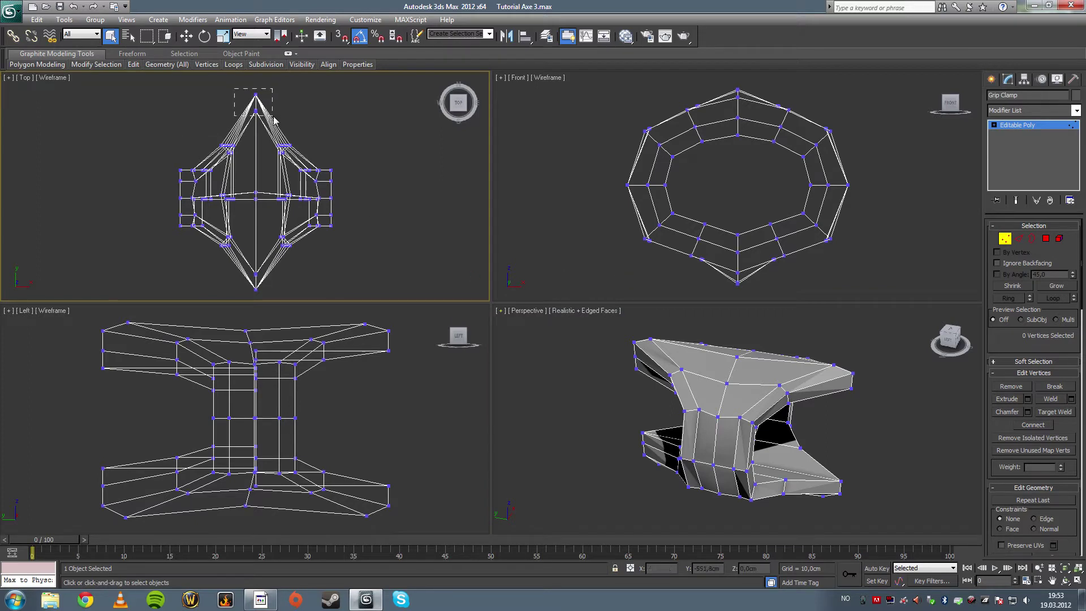
pyautogui.moveTo(274, 119); pyautogui.dragTo(275, 120)
pyautogui.press('w')
pyautogui.moveTo(276, 114); pyautogui.dragTo(276, 134, button='middle')
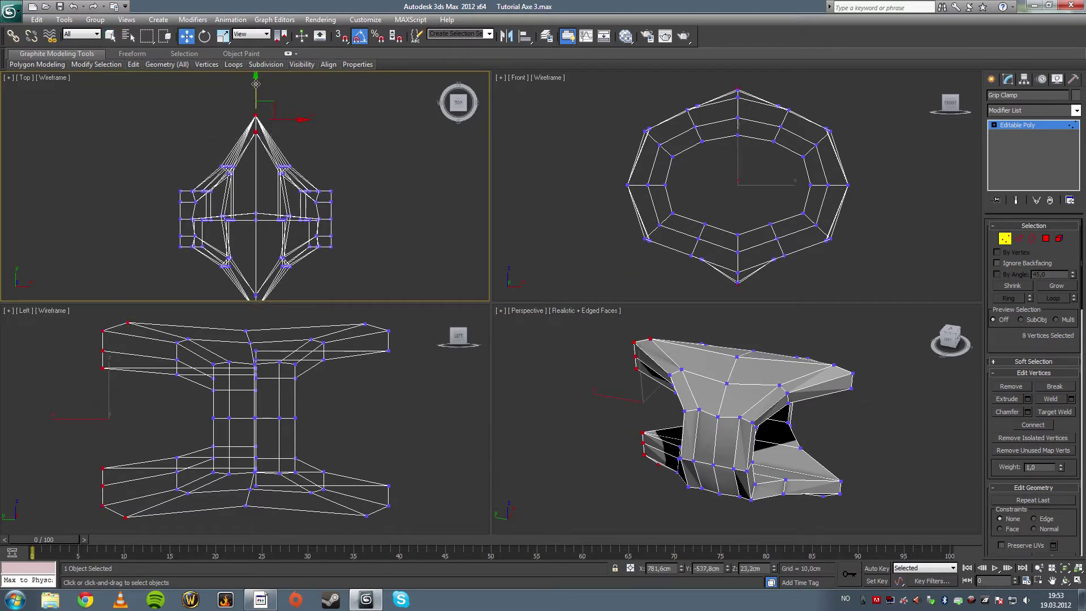
pyautogui.moveTo(256, 84); pyautogui.dragTo(256, 100)
pyautogui.moveTo(274, 174); pyautogui.dragTo(277, 121, button='middle')
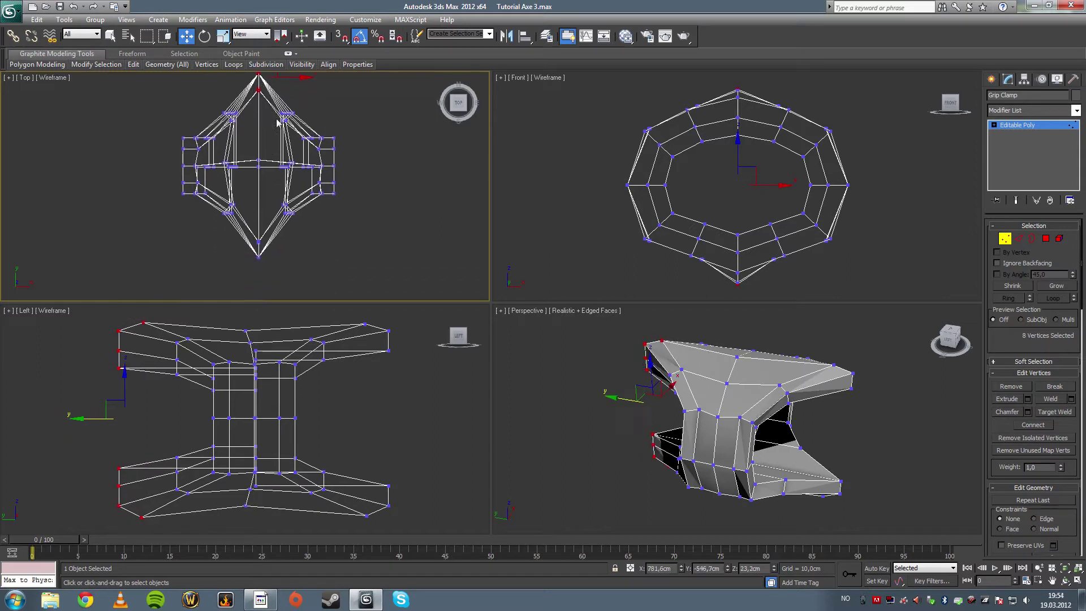
pyautogui.moveTo(259, 248); pyautogui.dragTo(281, 273)
pyautogui.moveTo(258, 224); pyautogui.dragTo(372, 247)
pyautogui.click(160, 185)
pyautogui.moveTo(260, 161); pyautogui.dragTo(258, 163)
pyautogui.hotkey('ctrl', 'z')
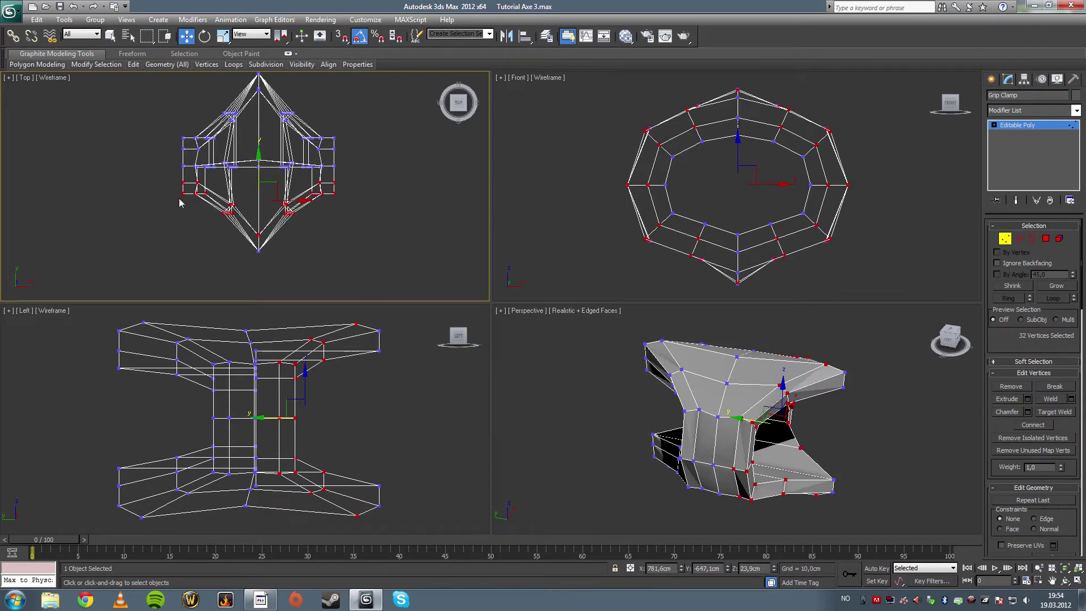
# In the Top view, move the vertices on both sides of the centre line outward along Y to widen the clamp
pyautogui.moveTo(387, 288); pyautogui.dragTo(388, 288)
pyautogui.moveTo(256, 162); pyautogui.dragTo(257, 172)
pyautogui.moveTo(231, 192); pyautogui.dragTo(229, 207, button='middle')
pyautogui.moveTo(162, 112); pyautogui.dragTo(183, 159, button='middle')
pyautogui.moveTo(173, 129); pyautogui.dragTo(373, 225)
pyautogui.moveTo(280, 152); pyautogui.dragTo(278, 144)
# Make the clamp's centre row of vertices planar along Y
pyautogui.moveTo(173, 221); pyautogui.dragTo(378, 241)
pyautogui.scroll(-5, 1069, 449)
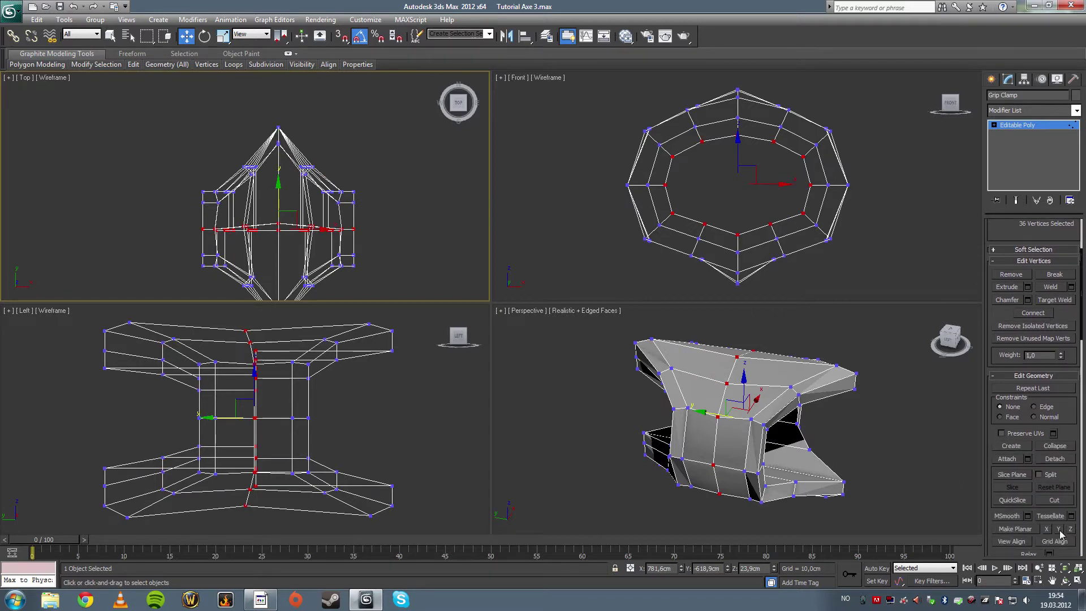
pyautogui.click(1058, 529)
pyautogui.click(871, 503)
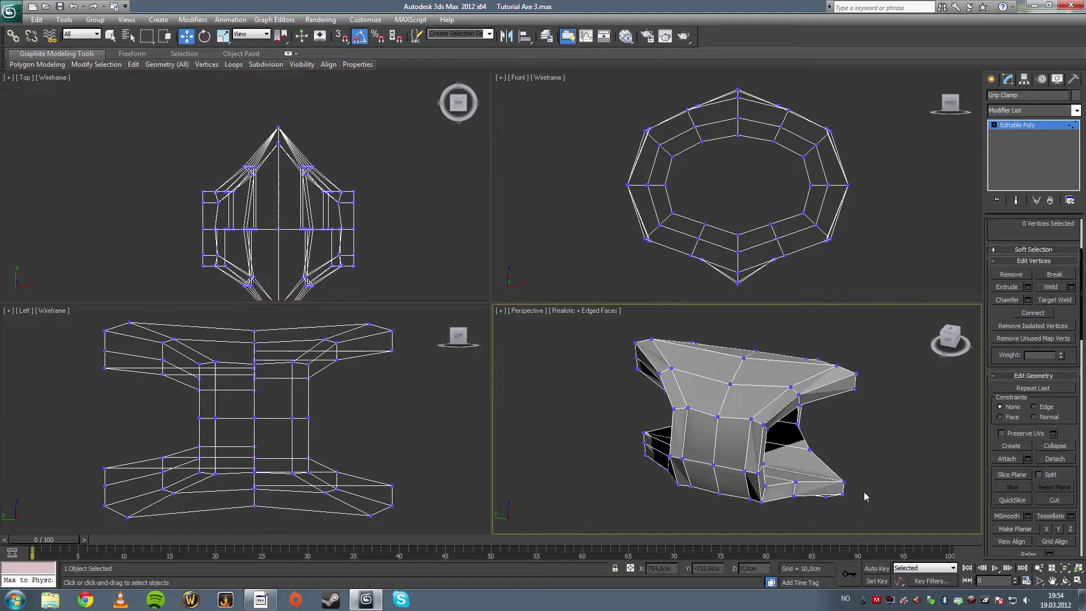
pyautogui.hotkey('alt', 'w')
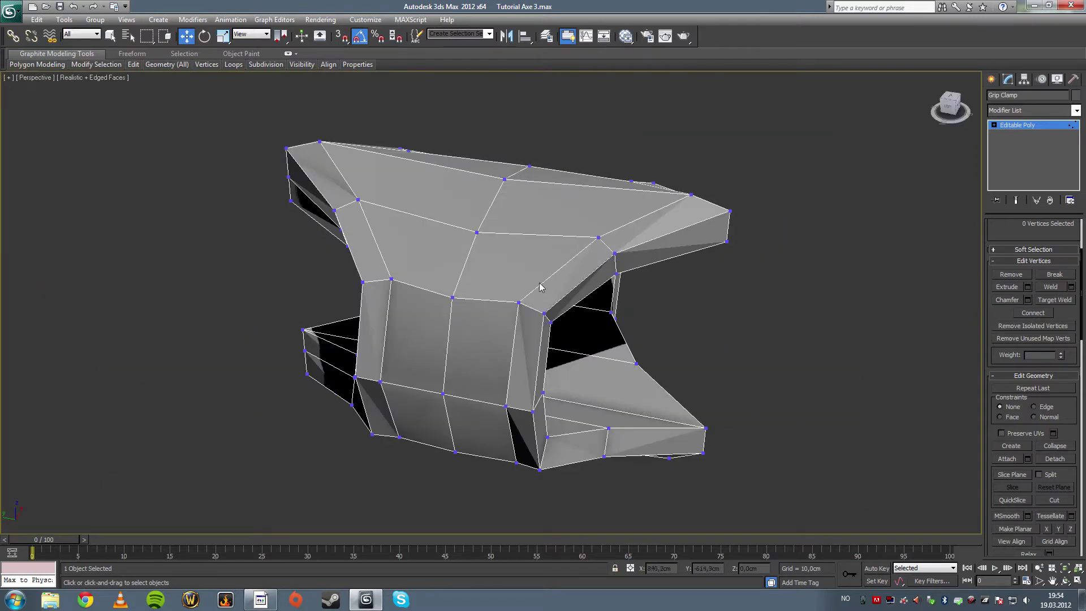
# Bevel the outer band's 24 inset polygons with a height of 9,1 cm and an outline of -5,8 cm
pyautogui.scroll(4, 1043, 276)
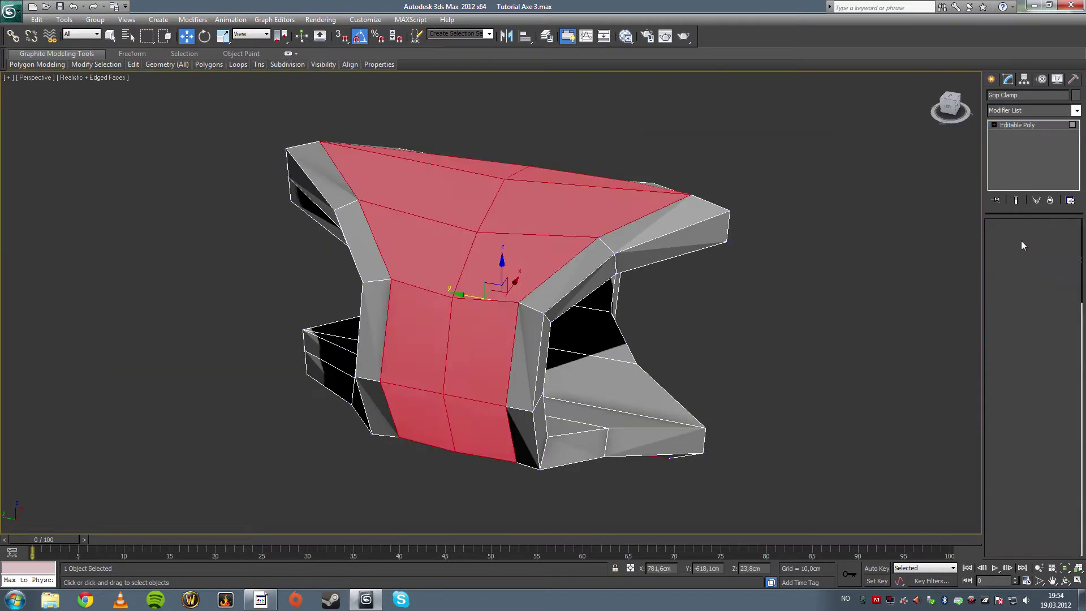
pyautogui.click(1045, 238)
pyautogui.moveTo(744, 372); pyautogui.dragTo(768, 364, button='middle')
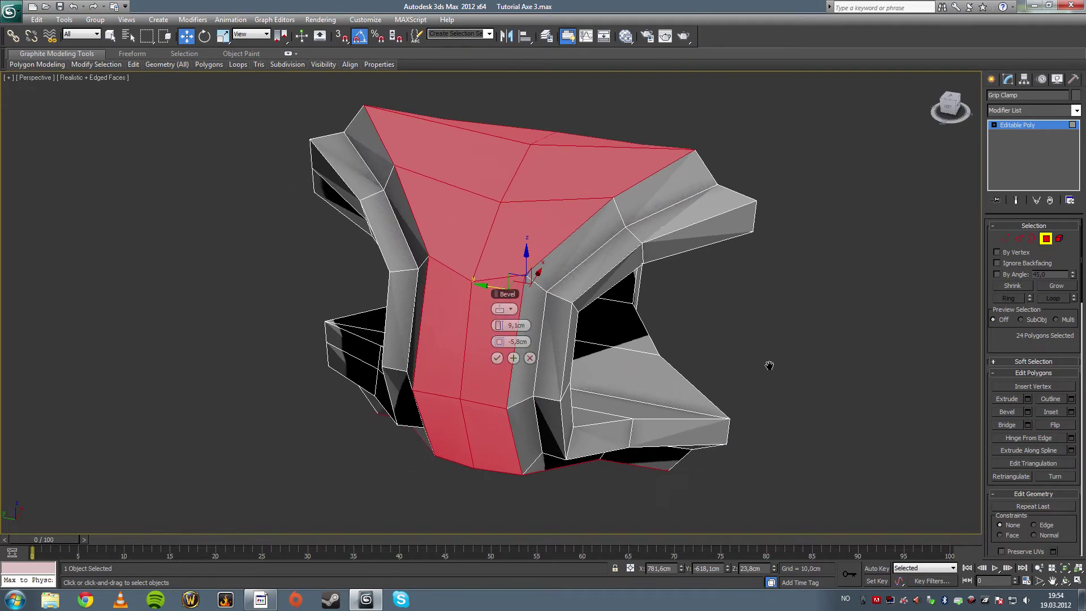
pyautogui.keyDown('alt'); pyautogui.moveTo(651, 345); pyautogui.dragTo(682, 299, button='middle'); pyautogui.keyUp('alt')
pyautogui.keyDown('alt'); pyautogui.moveTo(586, 292); pyautogui.dragTo(533, 187, button='middle'); pyautogui.keyUp('alt')
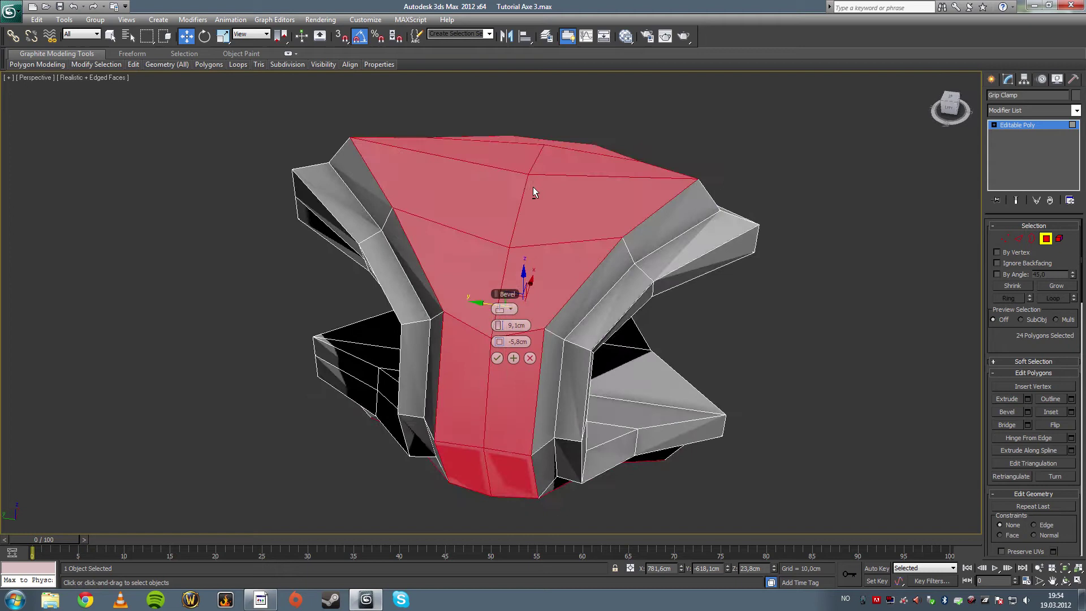
pyautogui.click(498, 358)
# Select the four polygons in the middle of the clamp's wide upper face and inset them
pyautogui.moveTo(552, 236); pyautogui.dragTo(541, 269, button='middle')
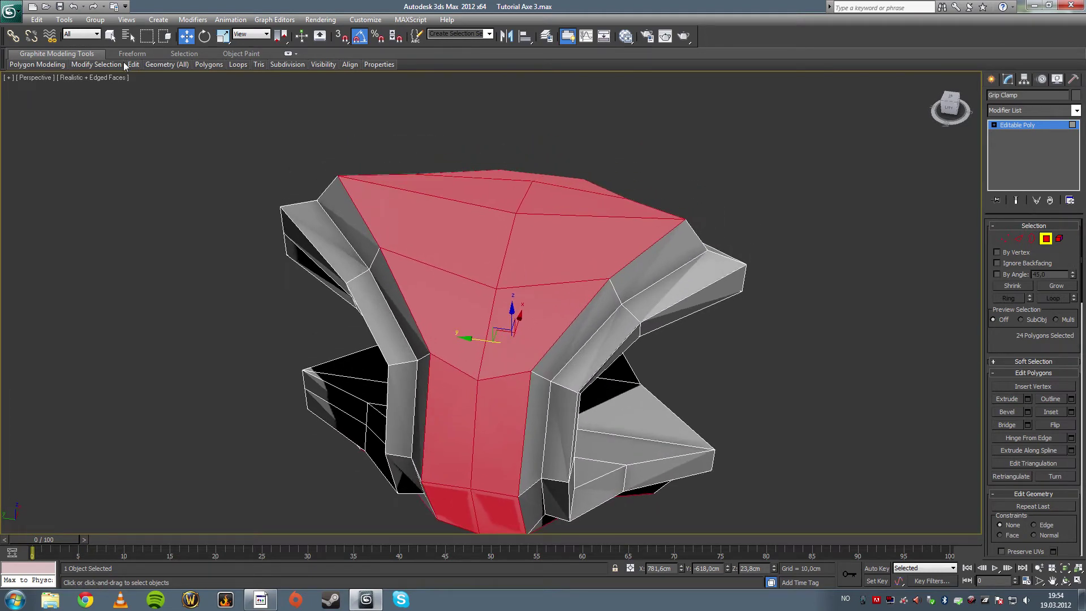
pyautogui.click(110, 36)
pyautogui.click(242, 175)
pyautogui.click(435, 226)
pyautogui.keyDown('ctrl'); pyautogui.click(472, 192); pyautogui.keyUp('ctrl')
pyautogui.keyDown('ctrl'); pyautogui.click(549, 237); pyautogui.keyUp('ctrl')
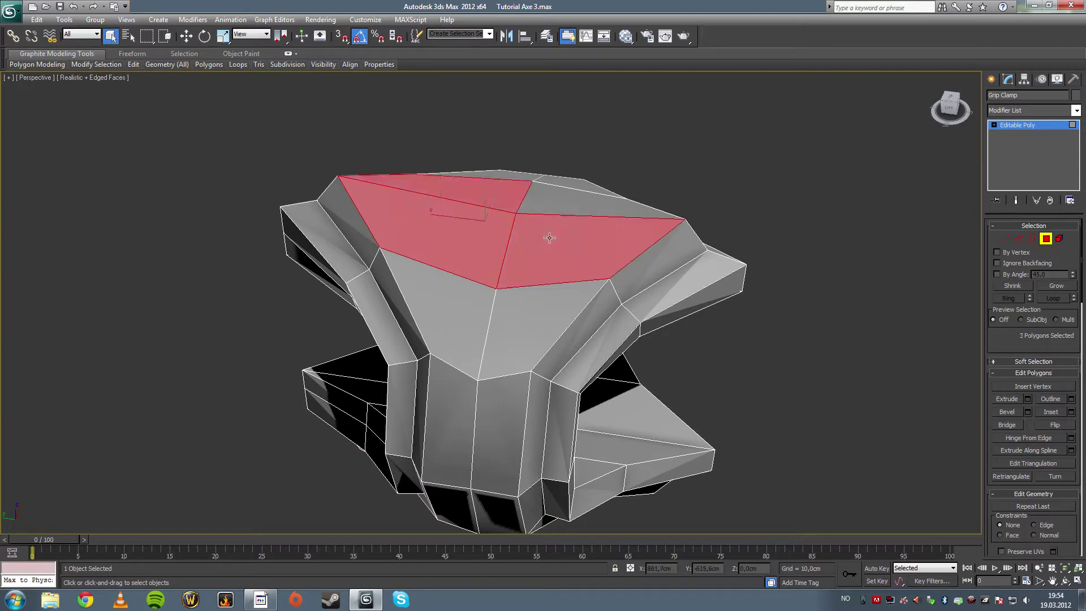
pyautogui.keyDown('ctrl'); pyautogui.click(568, 205); pyautogui.keyUp('ctrl')
pyautogui.click(1071, 412)
pyautogui.keyDown('alt'); pyautogui.moveTo(729, 216); pyautogui.dragTo(718, 252, button='middle'); pyautogui.keyUp('alt')
pyautogui.keyDown('alt'); pyautogui.moveTo(535, 322); pyautogui.dragTo(494, 367, button='middle'); pyautogui.keyUp('alt')
pyautogui.click(496, 341)
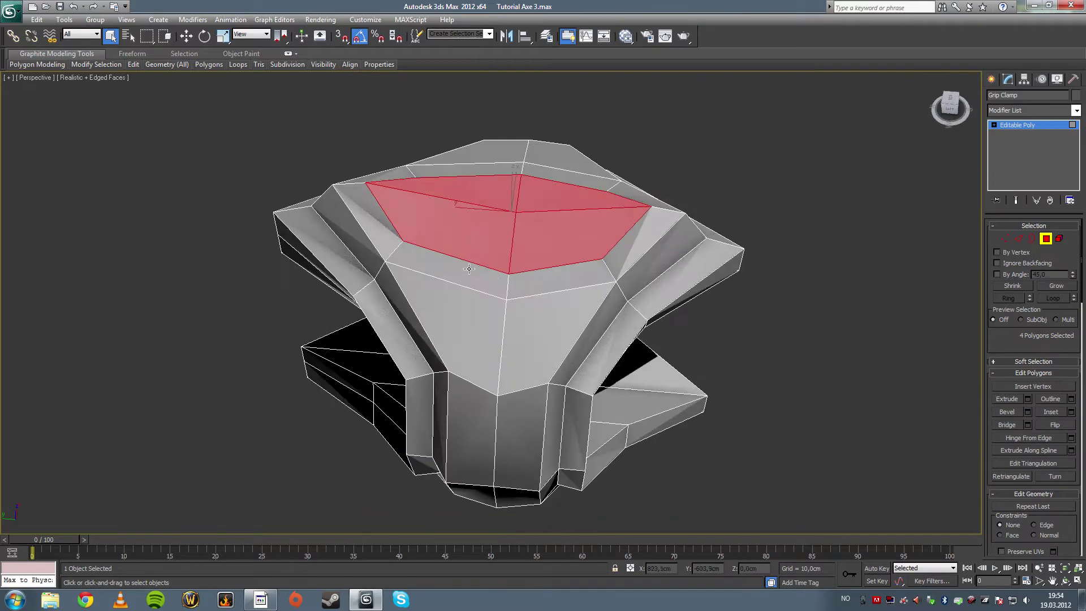
# Scale the four inset polygons slightly narrower along Y and flatten them to about 60% along Z
pyautogui.click(223, 36)
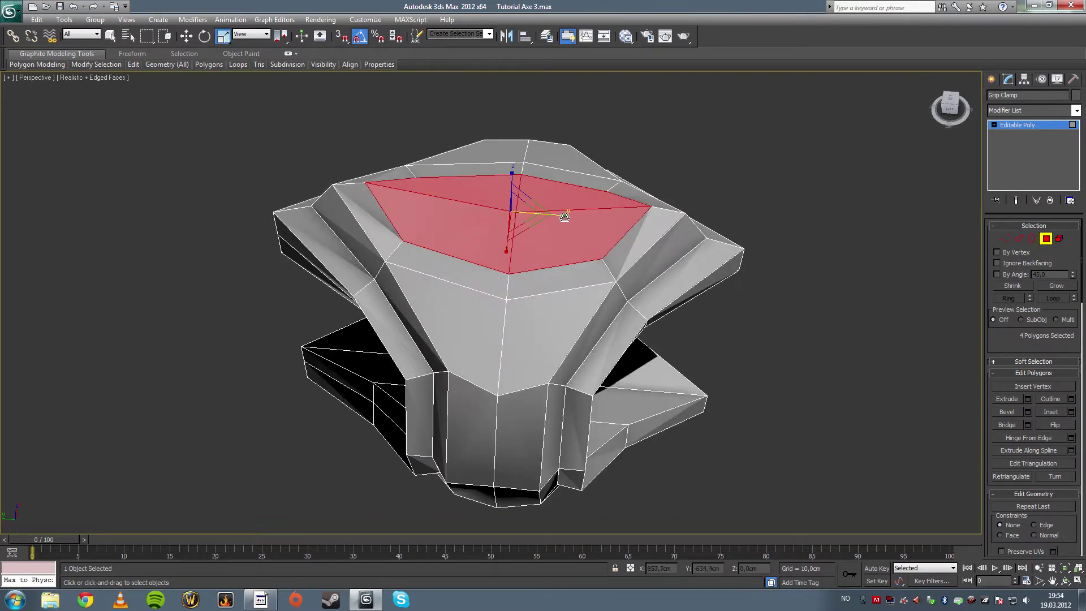
pyautogui.moveTo(564, 217); pyautogui.dragTo(554, 218)
pyautogui.keyDown('alt'); pyautogui.moveTo(558, 234); pyautogui.dragTo(558, 197, button='middle'); pyautogui.keyUp('alt')
pyautogui.moveTo(513, 160); pyautogui.dragTo(516, 186)
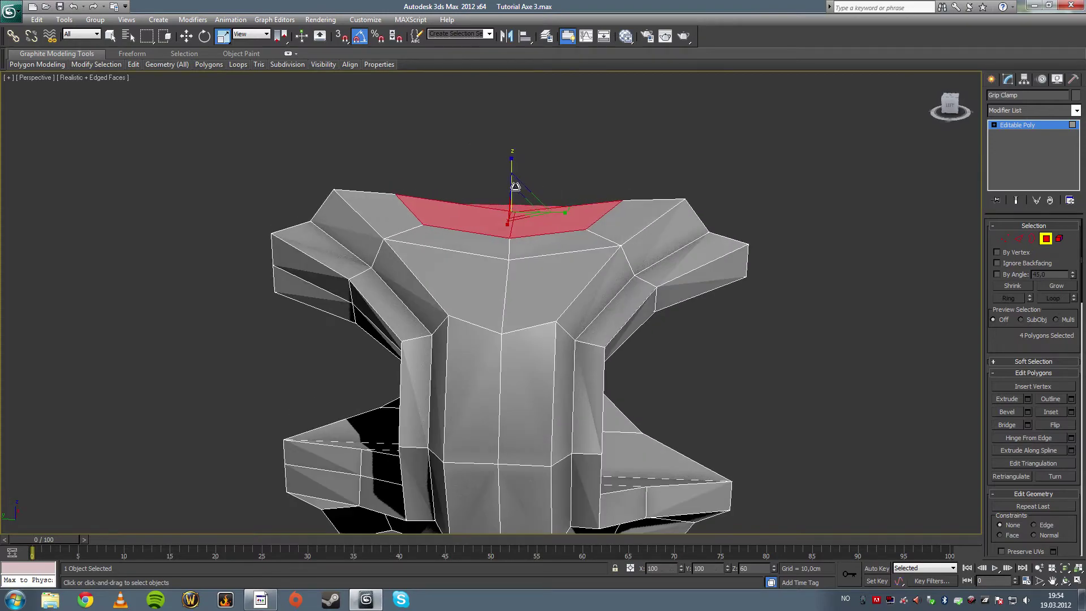
# Bevel the four inset polygons inward with a height of -6,9 cm and an outline of -2,6 cm
pyautogui.keyDown('alt'); pyautogui.moveTo(515, 186); pyautogui.dragTo(577, 196, button='middle'); pyautogui.keyUp('alt')
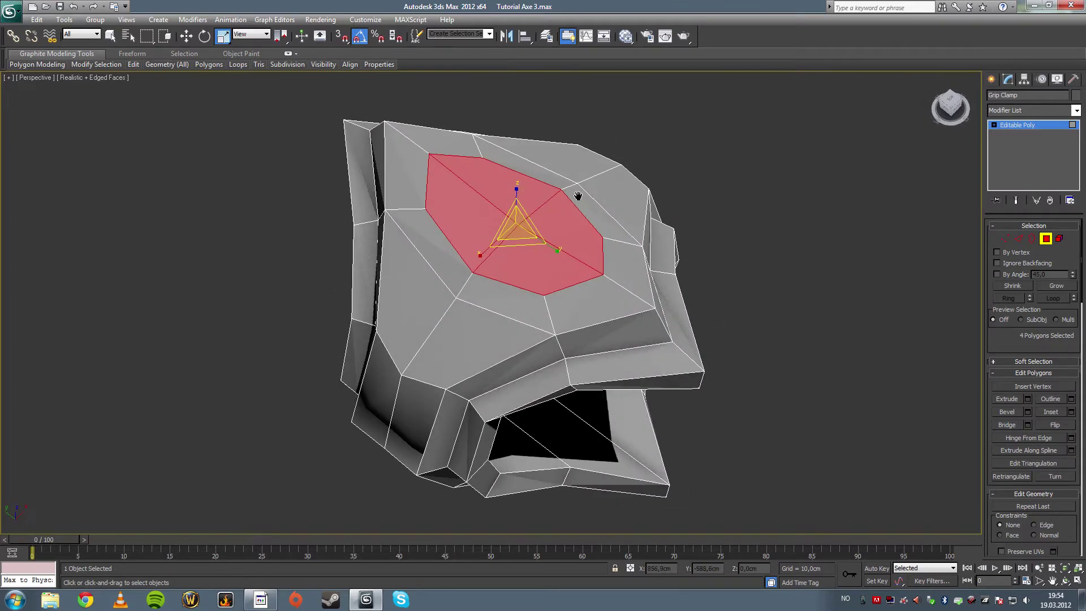
pyautogui.click(1027, 413)
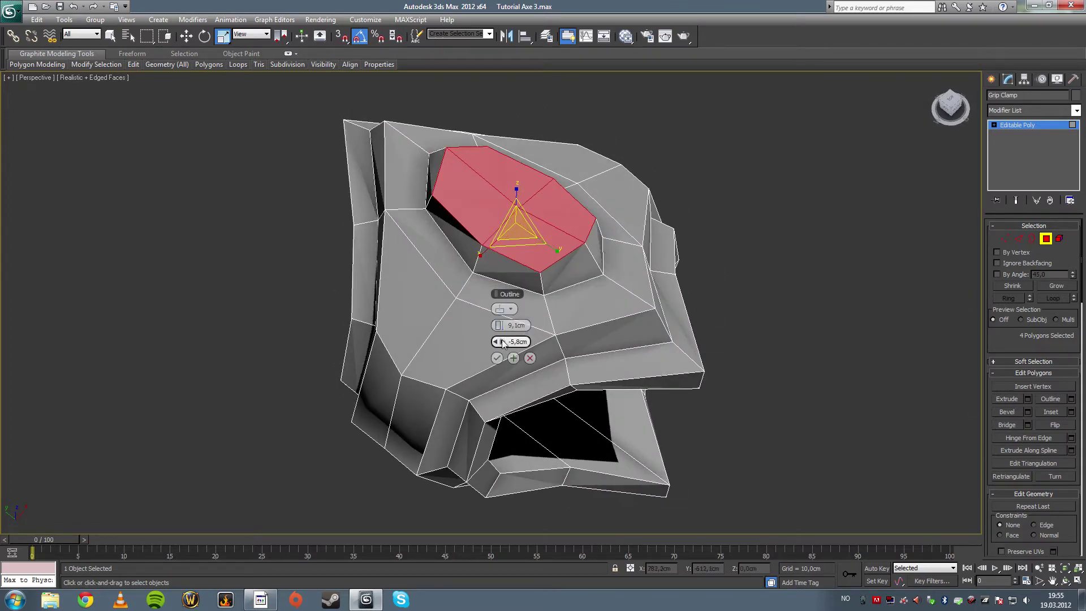
pyautogui.moveTo(500, 342); pyautogui.dragTo(545, 341)
pyautogui.keyDown('alt'); pyautogui.moveTo(577, 265); pyautogui.dragTo(537, 312, button='middle'); pyautogui.keyUp('alt')
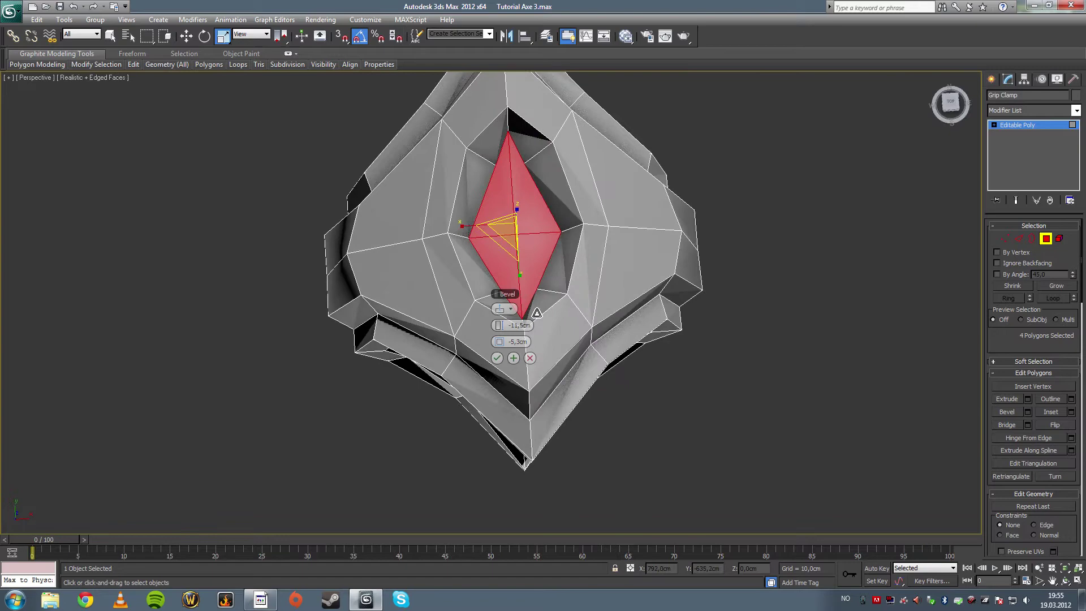
pyautogui.moveTo(499, 325); pyautogui.dragTo(557, 321)
pyautogui.keyDown('alt'); pyautogui.moveTo(564, 305); pyautogui.dragTo(543, 322, button='middle'); pyautogui.keyUp('alt')
pyautogui.moveTo(506, 342); pyautogui.dragTo(474, 331)
pyautogui.keyDown('alt'); pyautogui.moveTo(540, 285); pyautogui.dragTo(512, 326, button='middle'); pyautogui.keyUp('alt')
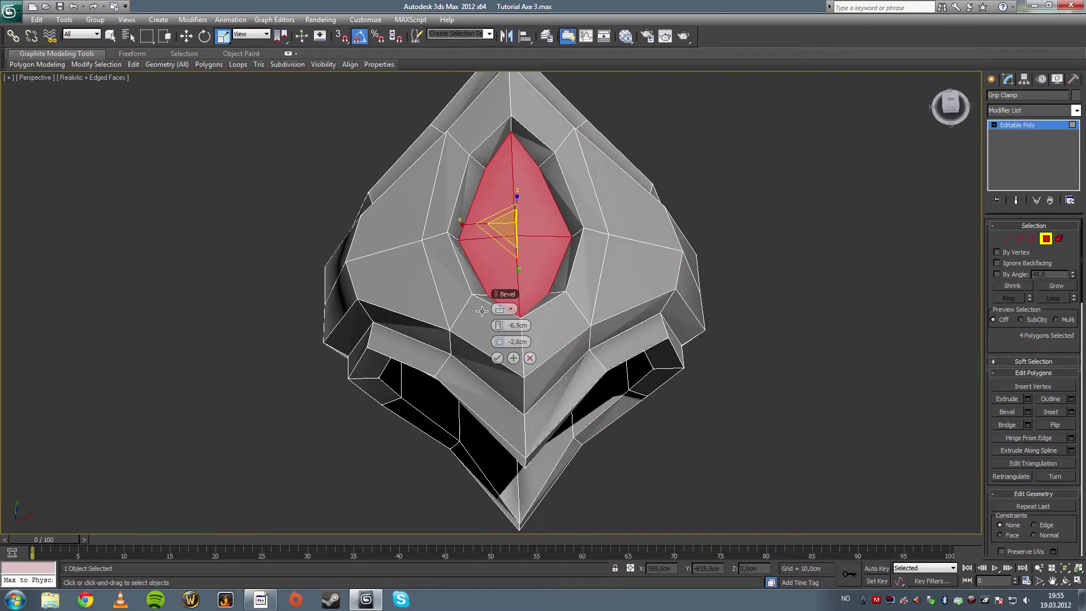
pyautogui.keyDown('alt'); pyautogui.moveTo(550, 282); pyautogui.dragTo(673, 244, button='middle'); pyautogui.keyUp('alt')
pyautogui.click(497, 357)
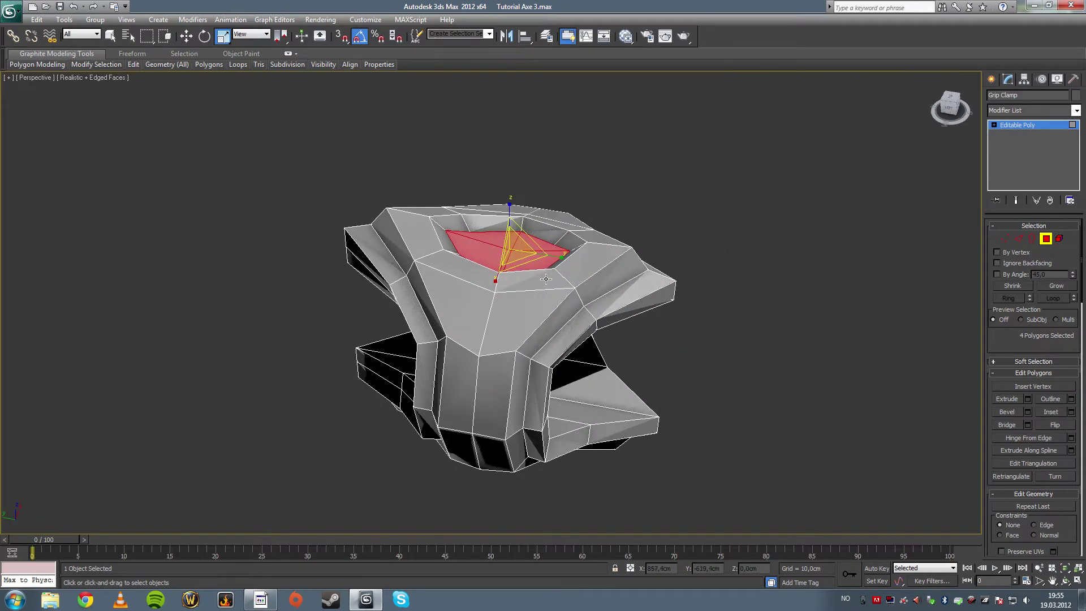
# Leave polygon editing on the grip clamp, switch from scaling to the Select Object tool and clear the selection
pyautogui.click(678, 243)
pyautogui.click(1045, 239)
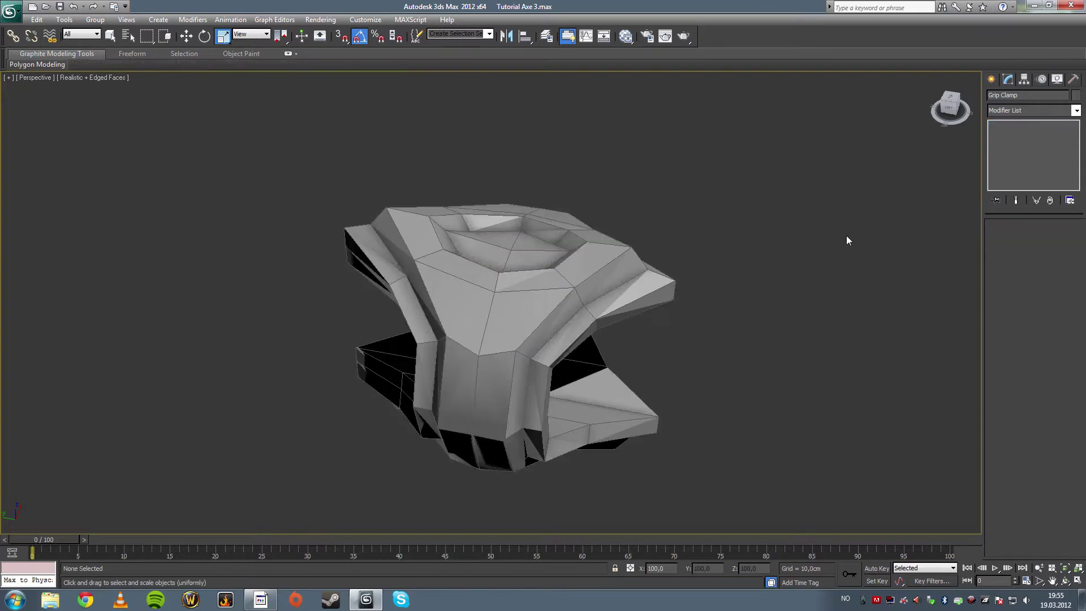
pyautogui.keyDown('alt'); pyautogui.moveTo(849, 237); pyautogui.dragTo(656, 237, button='middle'); pyautogui.keyUp('alt')
pyautogui.moveTo(38, 61)
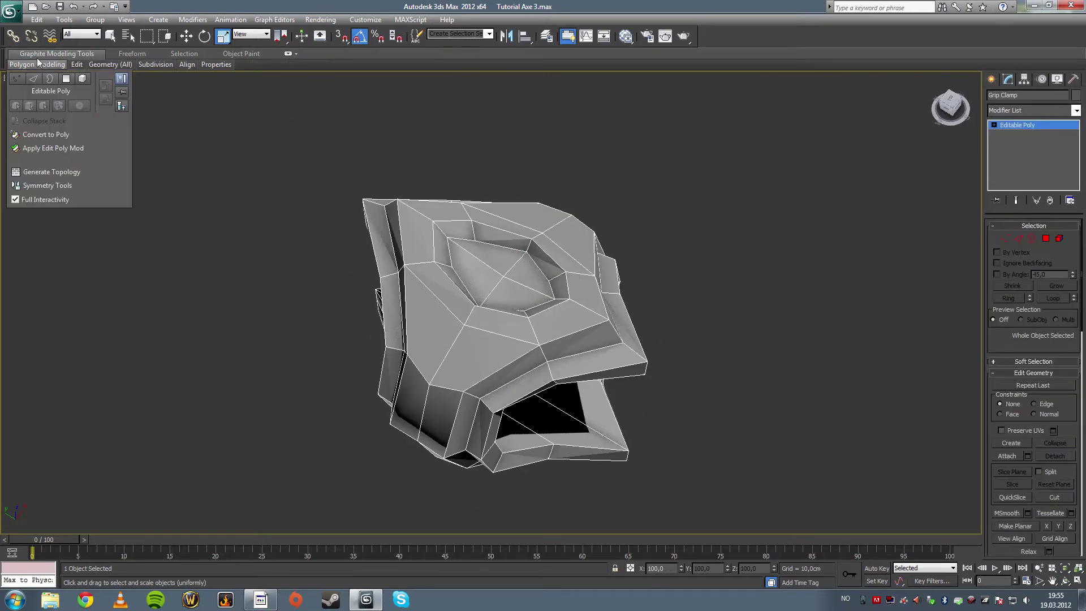
pyautogui.click(109, 37)
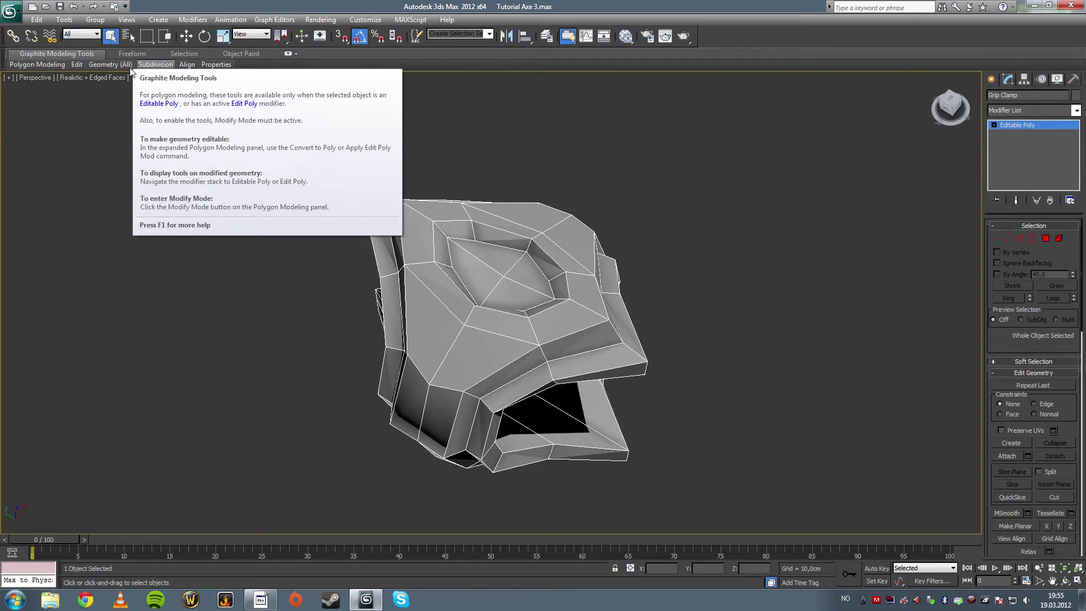
pyautogui.moveTo(121, 67)
pyautogui.click(934, 317)
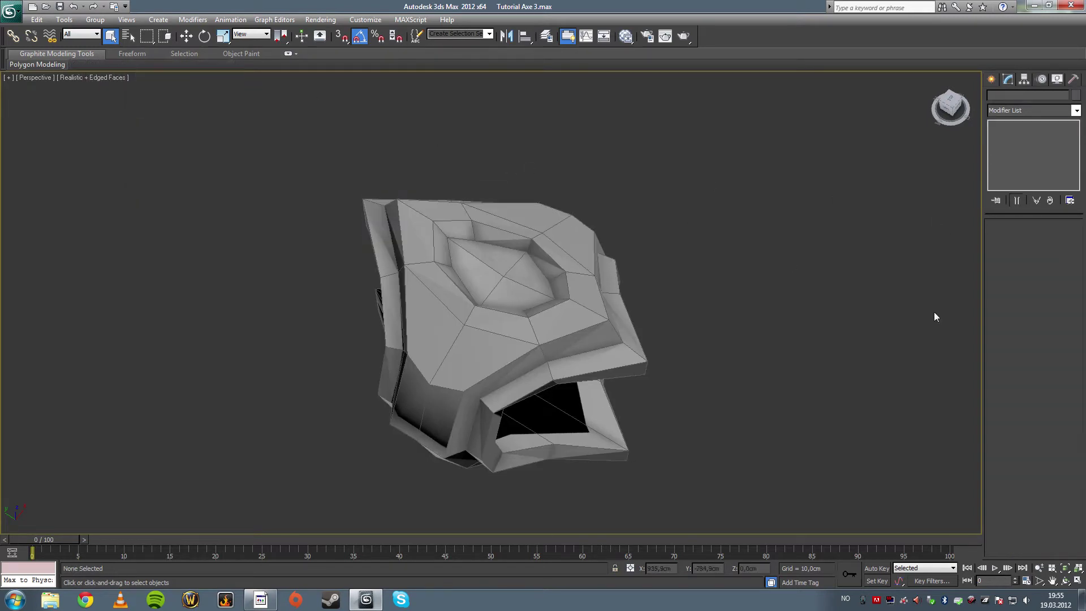
# Connect the ring of eight edges on the wide upper face around the recess with 2 segments, pinched toward the borders
pyautogui.click(624, 312)
pyautogui.click(1019, 239)
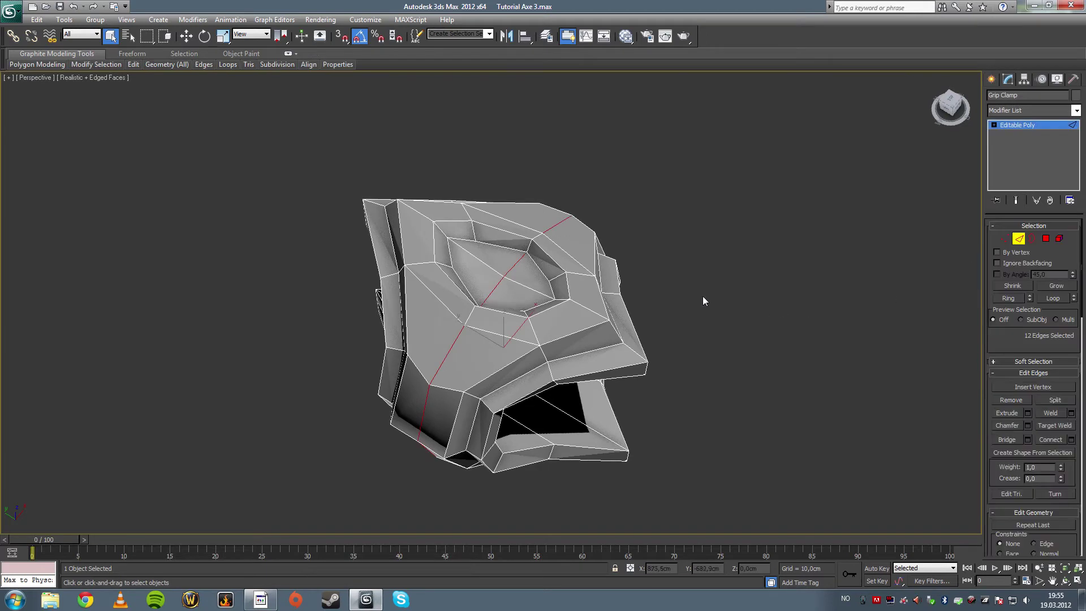
pyautogui.click(577, 309)
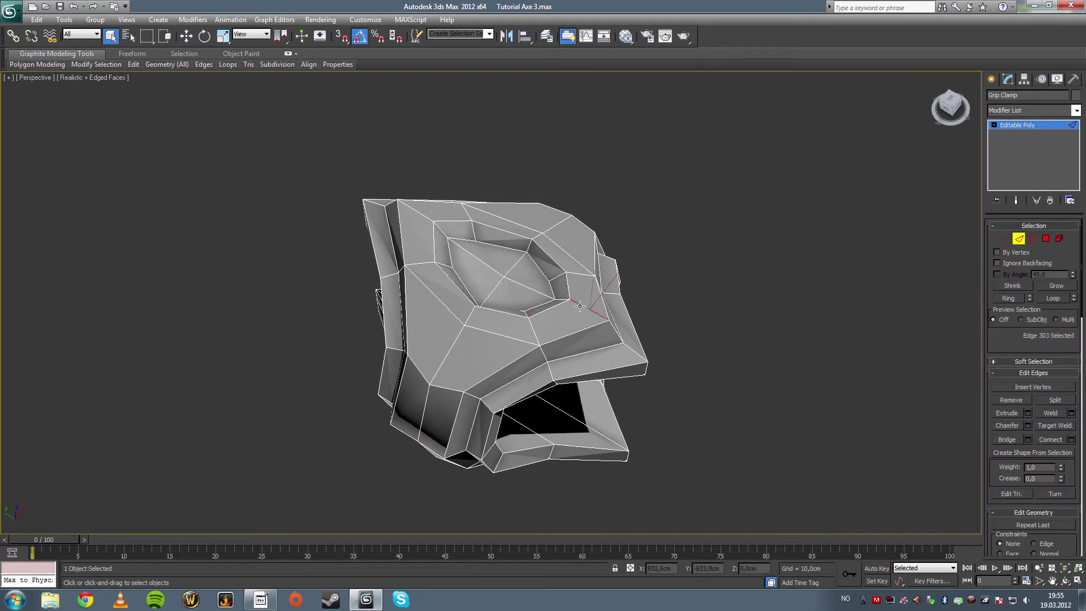
pyautogui.click(1009, 298)
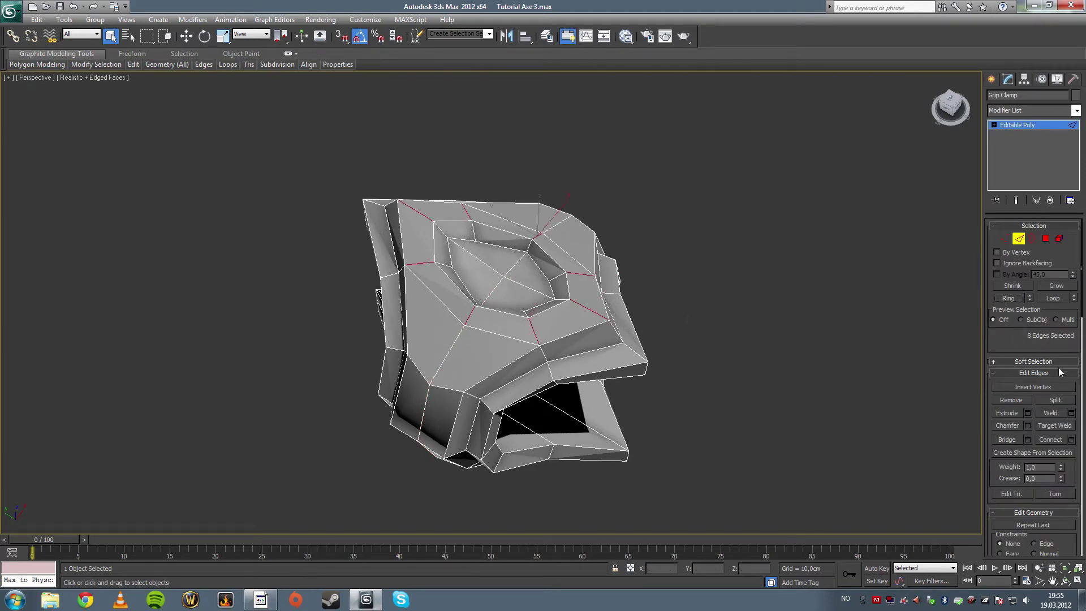
pyautogui.click(1071, 440)
pyautogui.click(501, 309)
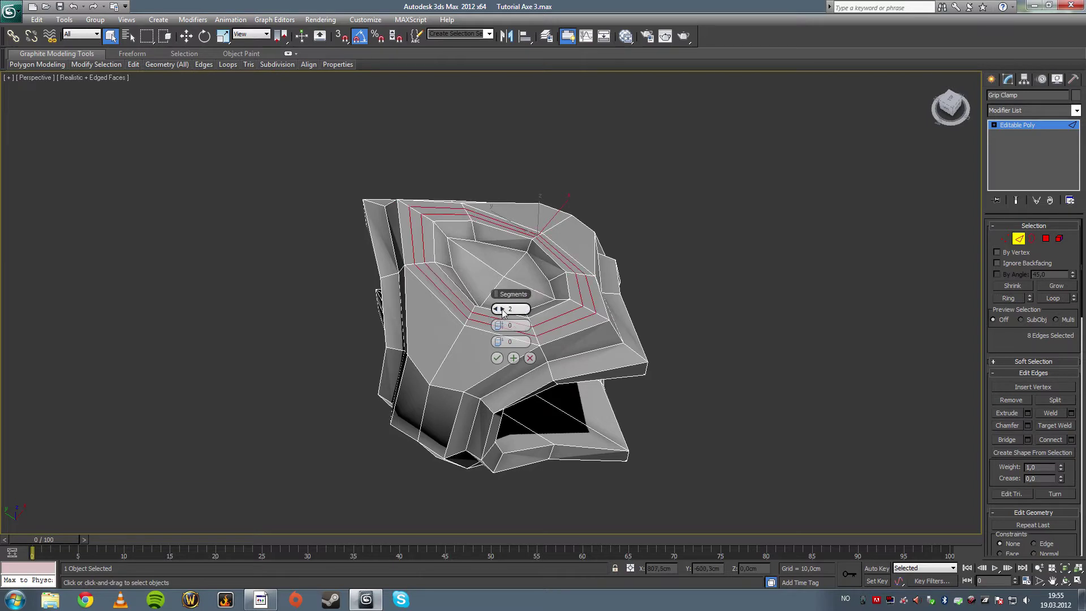
pyautogui.moveTo(498, 326); pyautogui.dragTo(610, 309)
pyautogui.click(497, 357)
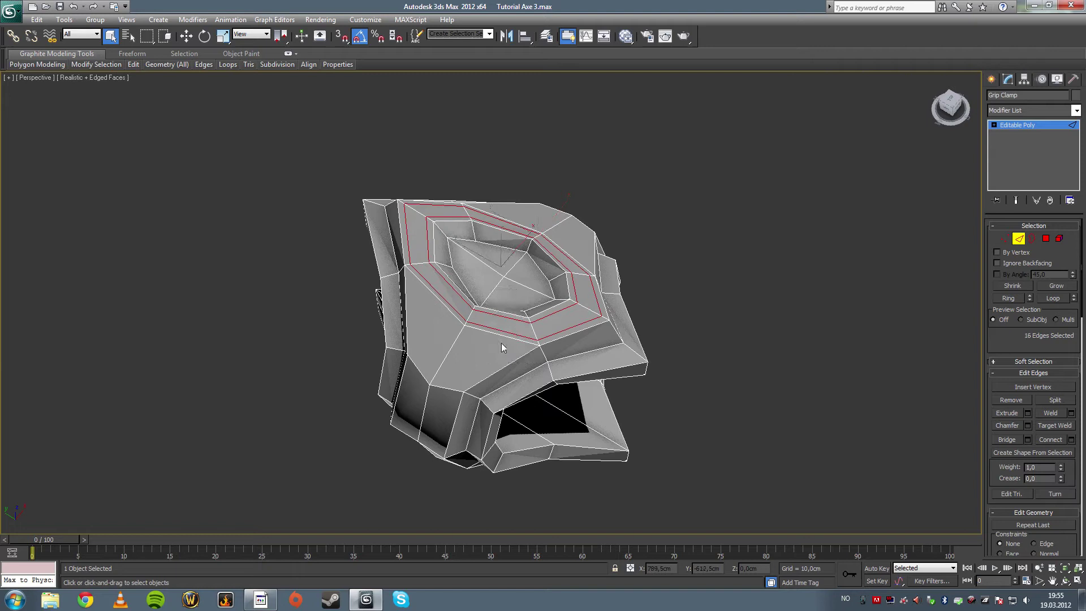
# Connect the ring of eight edges on the recess's inner wall with 2 segments and a pinch of 45
pyautogui.click(440, 226)
pyautogui.click(1009, 298)
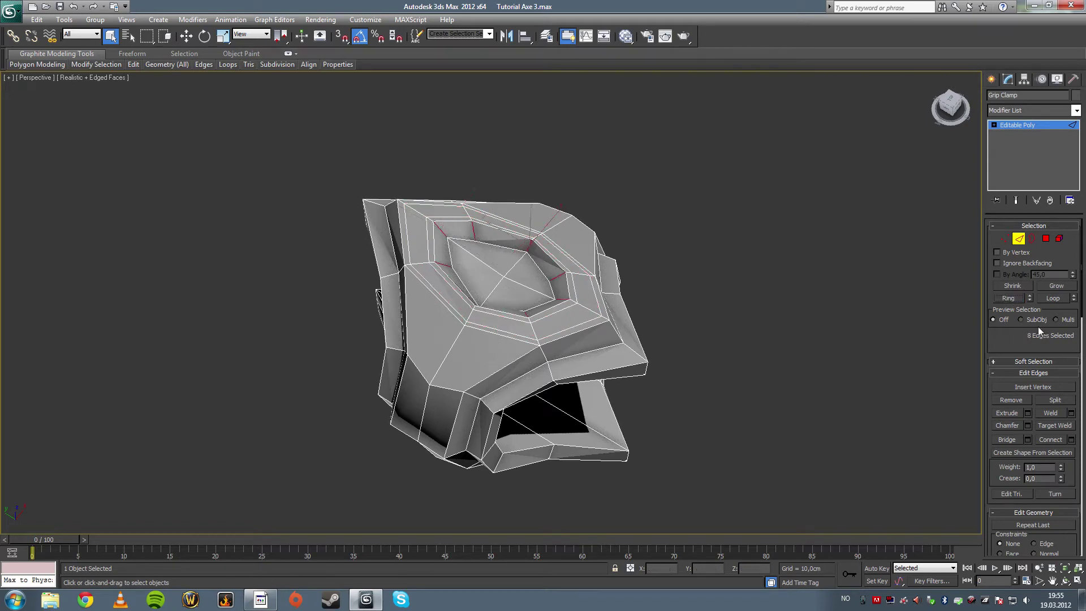
pyautogui.click(1071, 439)
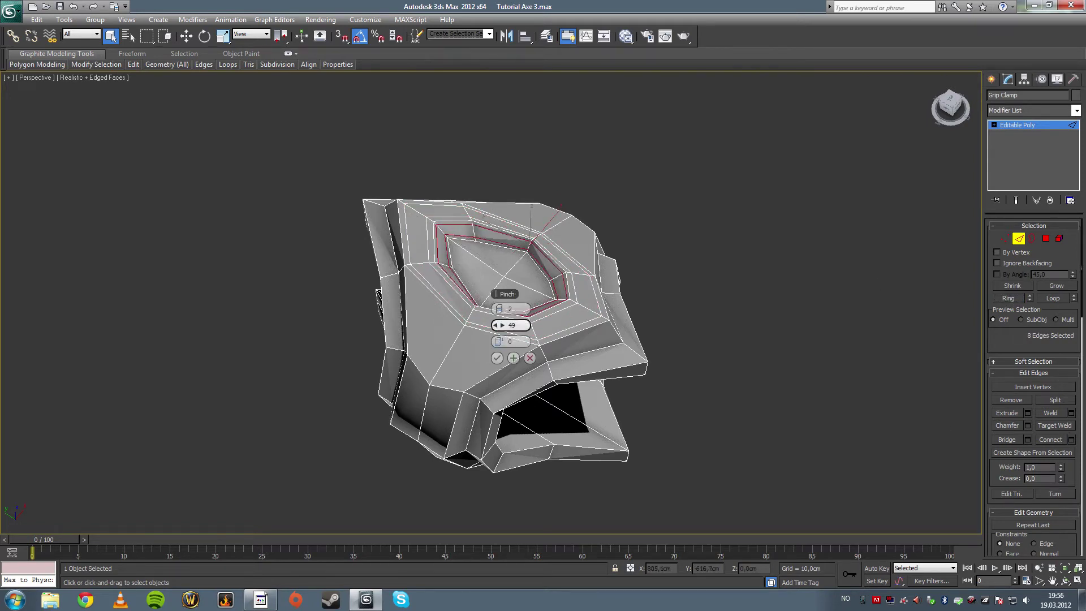
pyautogui.click(496, 357)
# Connect the edge ring on the sloped strip between the clamp's body and one outer band with 2 segments, pinch 45
pyautogui.keyDown('alt'); pyautogui.moveTo(497, 357); pyautogui.dragTo(417, 300, button='middle'); pyautogui.keyUp('alt')
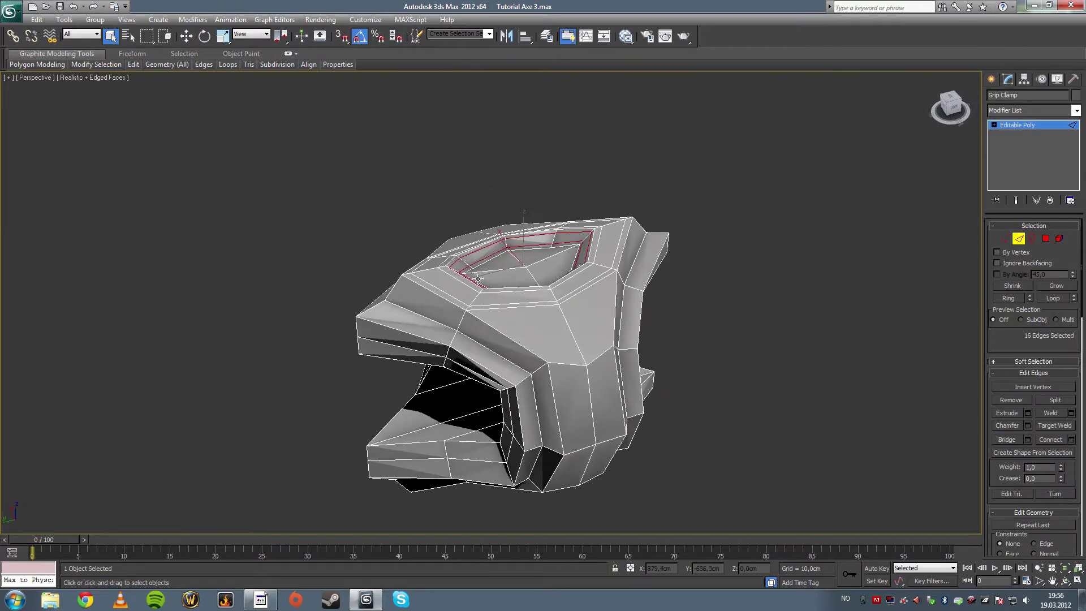
pyautogui.keyDown('alt'); pyautogui.moveTo(478, 278); pyautogui.dragTo(492, 270, button='middle'); pyautogui.keyUp('alt')
pyautogui.click(411, 291)
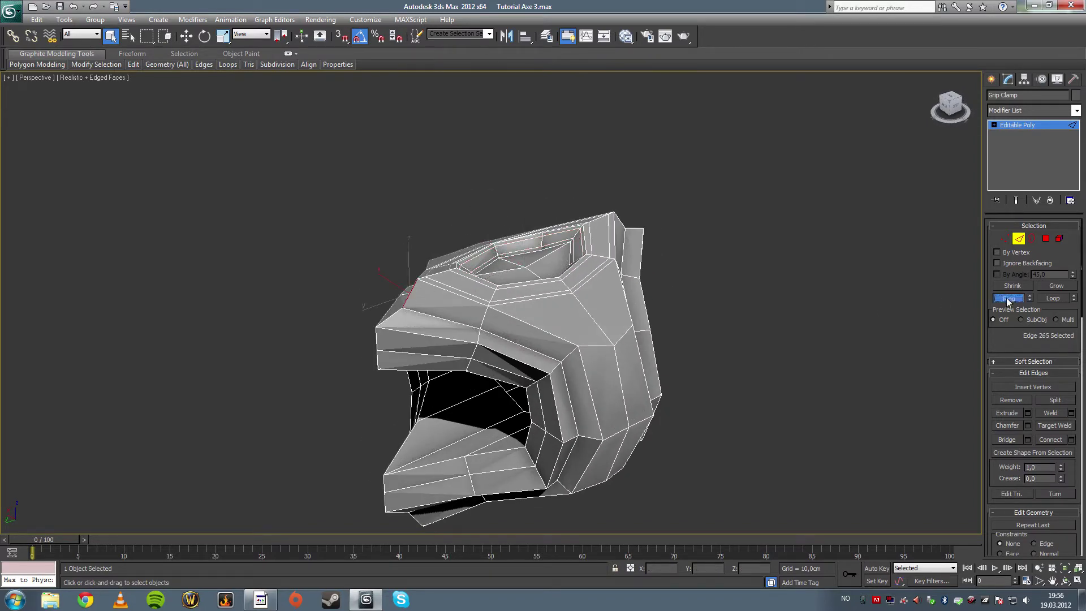
pyautogui.click(1008, 298)
pyautogui.click(1071, 440)
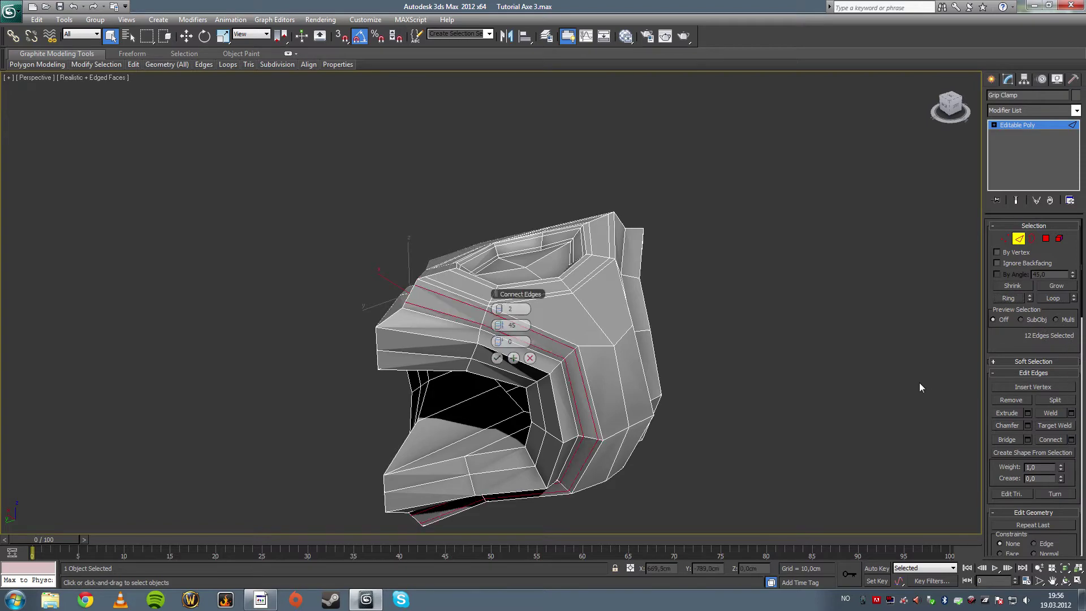
pyautogui.click(497, 357)
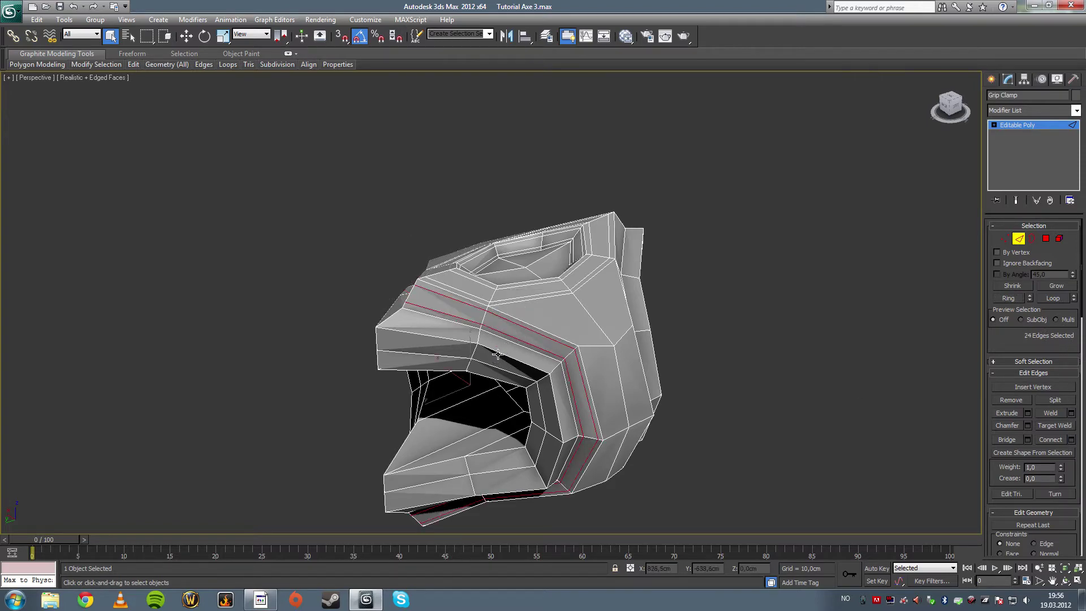
# Connect the matching edge ring on the sloped strip beside the opposite outer band with 2 segments and pinch 45
pyautogui.keyDown('alt'); pyautogui.moveTo(498, 356); pyautogui.dragTo(560, 325, button='middle'); pyautogui.keyUp('alt')
pyautogui.click(571, 341)
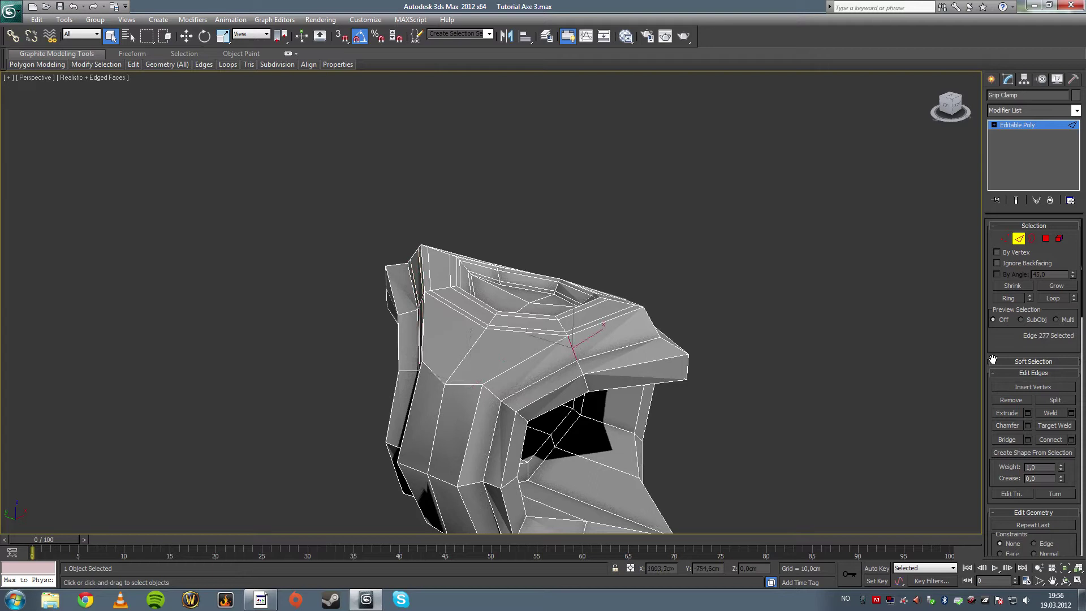
pyautogui.click(1009, 299)
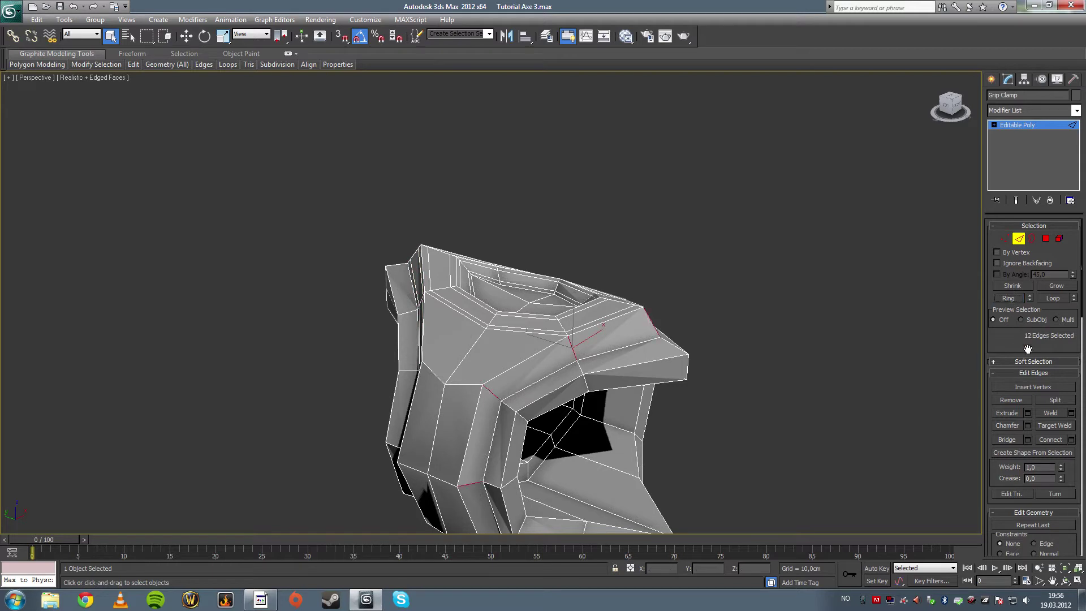
pyautogui.click(1072, 441)
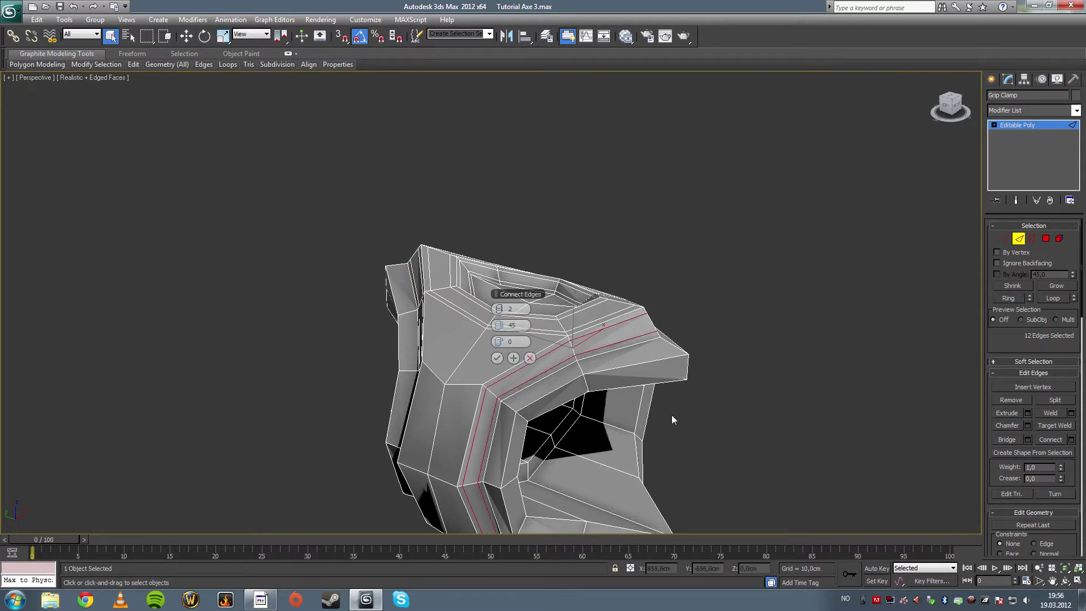
pyautogui.click(497, 358)
# Connect the ring of short edges across that band's outer side rim with 2 segments and pinch 45
pyautogui.keyDown('alt'); pyautogui.moveTo(509, 367); pyautogui.dragTo(506, 322, button='middle'); pyautogui.keyUp('alt')
pyautogui.click(461, 347)
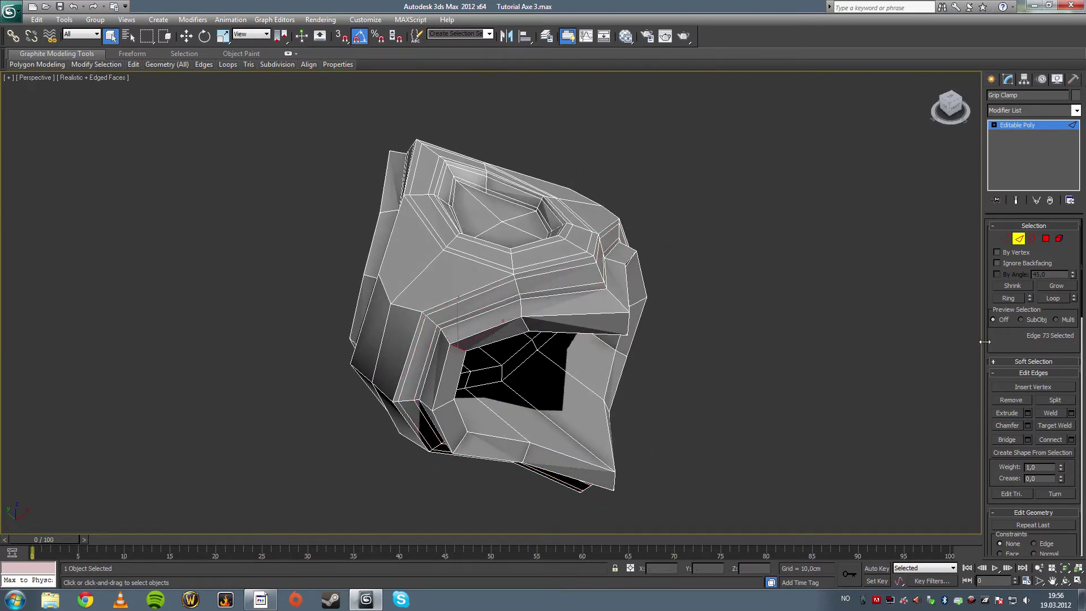
pyautogui.click(1008, 299)
pyautogui.click(1071, 440)
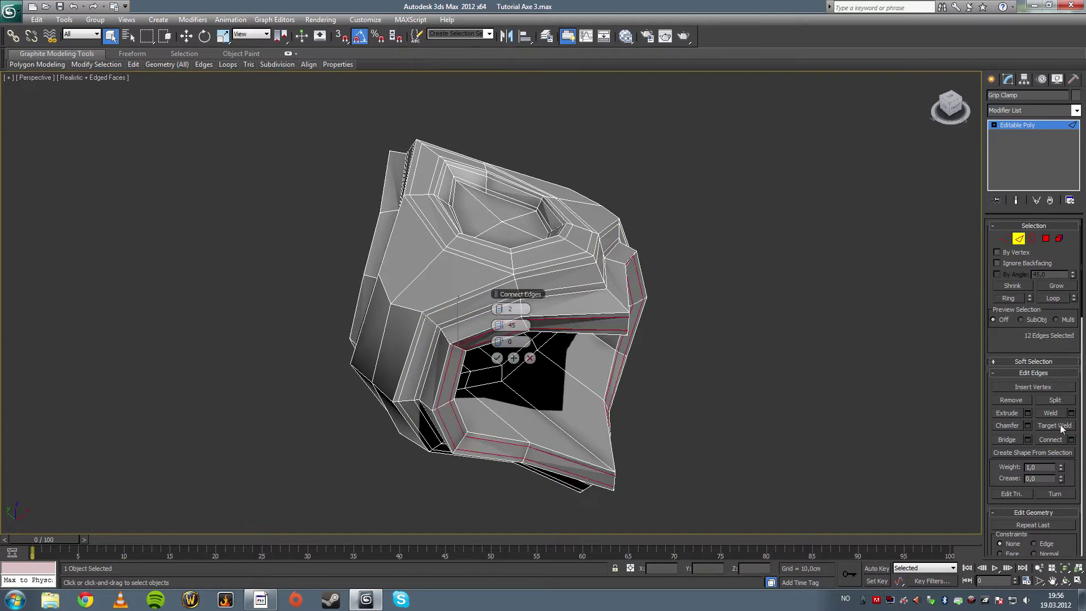
pyautogui.click(496, 358)
# Connect the edge ring across the other outer band's broad face with 2 segments and pinch 45, then clear the selection
pyautogui.keyDown('alt'); pyautogui.moveTo(496, 359); pyautogui.dragTo(572, 392, button='middle'); pyautogui.keyUp('alt')
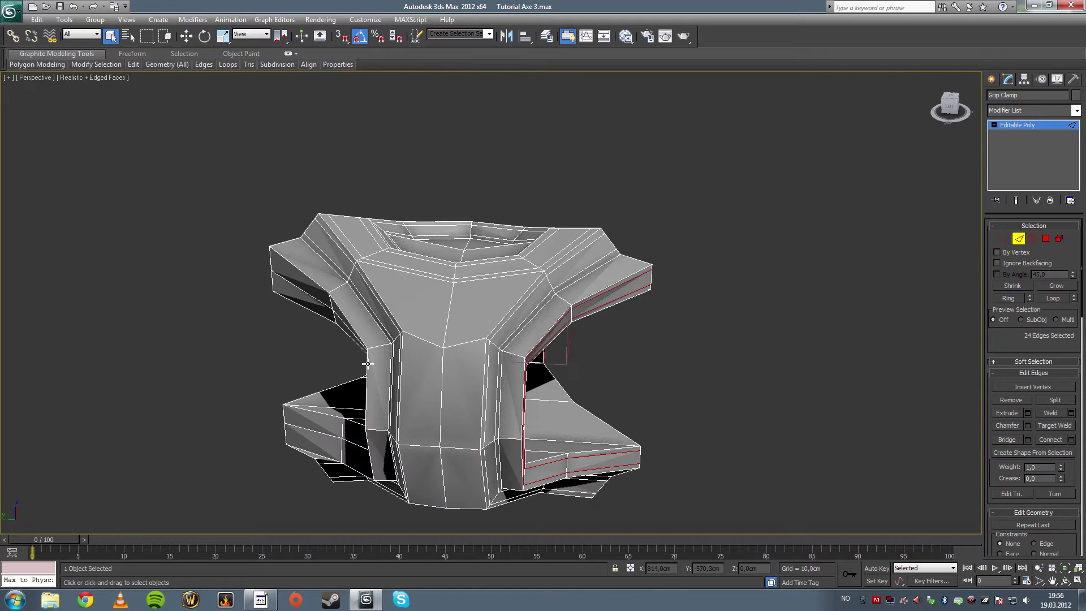
pyautogui.click(381, 352)
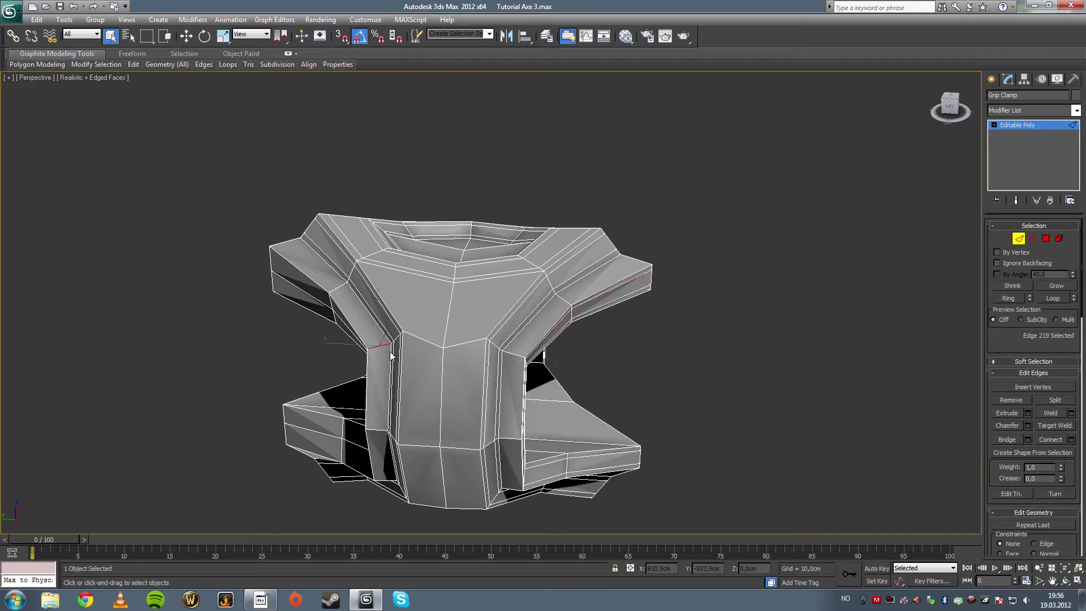
pyautogui.click(1014, 297)
pyautogui.click(1071, 440)
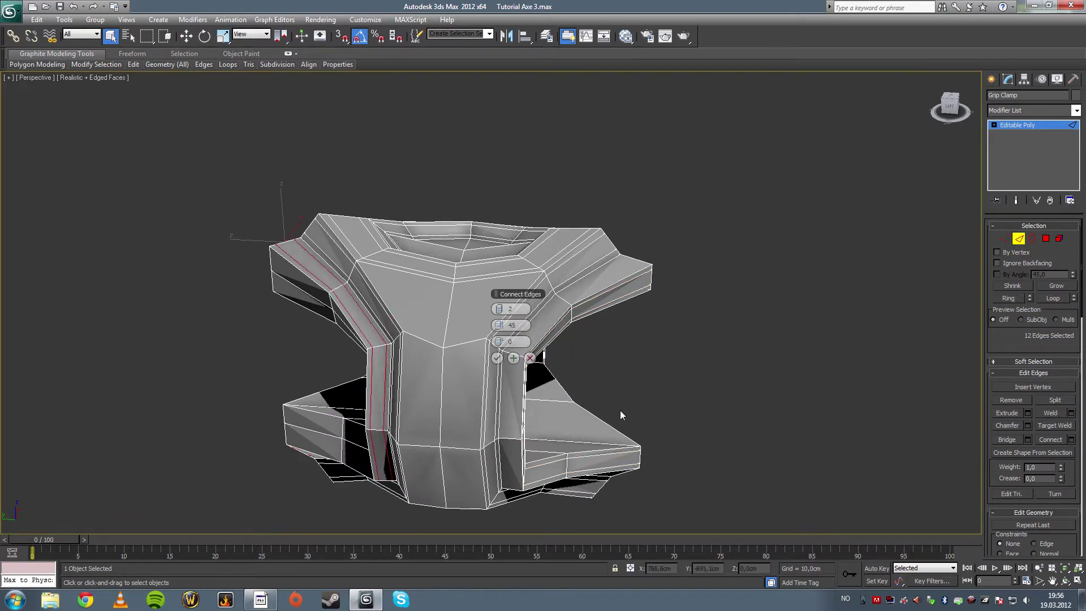
pyautogui.click(497, 358)
pyautogui.click(631, 371)
# Connect the edge ring across the remaining outer band's broad face with 2 segments and pinch 45, and deselect the edges
pyautogui.click(566, 302)
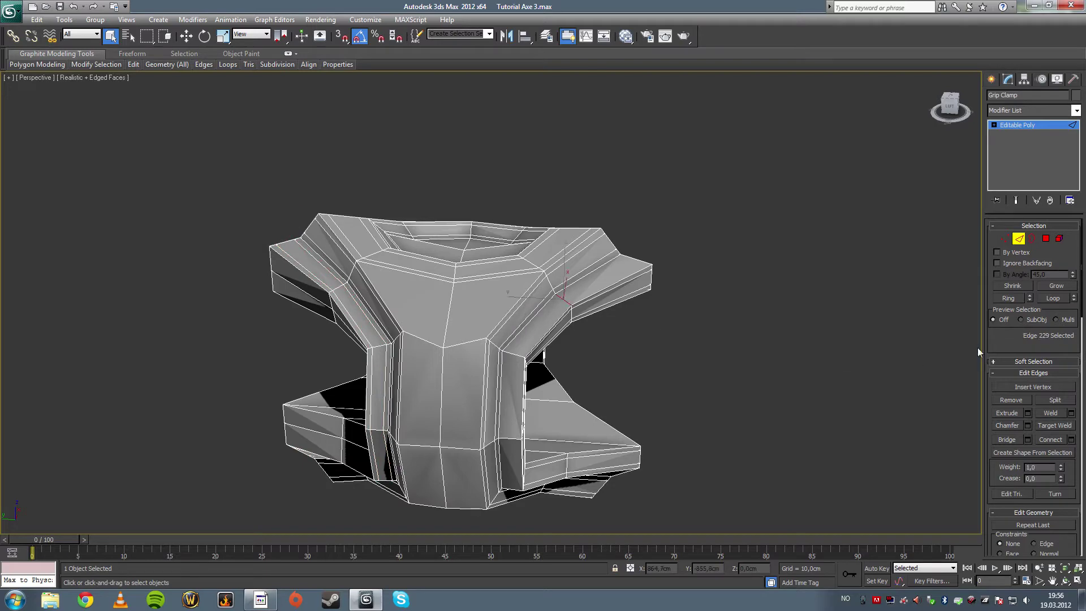
pyautogui.click(1008, 298)
pyautogui.click(1071, 440)
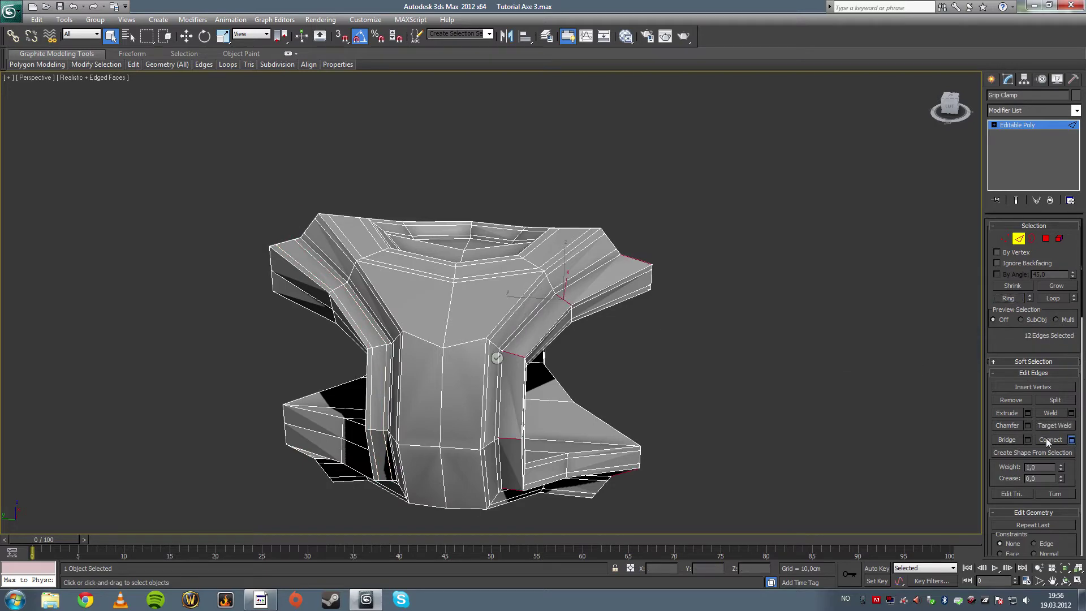
pyautogui.click(497, 358)
pyautogui.click(714, 397)
# Connect the edge ring on the outer strip of the divided side rim with 1 segment, pinch 0 and slide 75
pyautogui.keyDown('alt'); pyautogui.moveTo(713, 397); pyautogui.dragTo(776, 358, button='middle'); pyautogui.keyUp('alt')
pyautogui.click(436, 262)
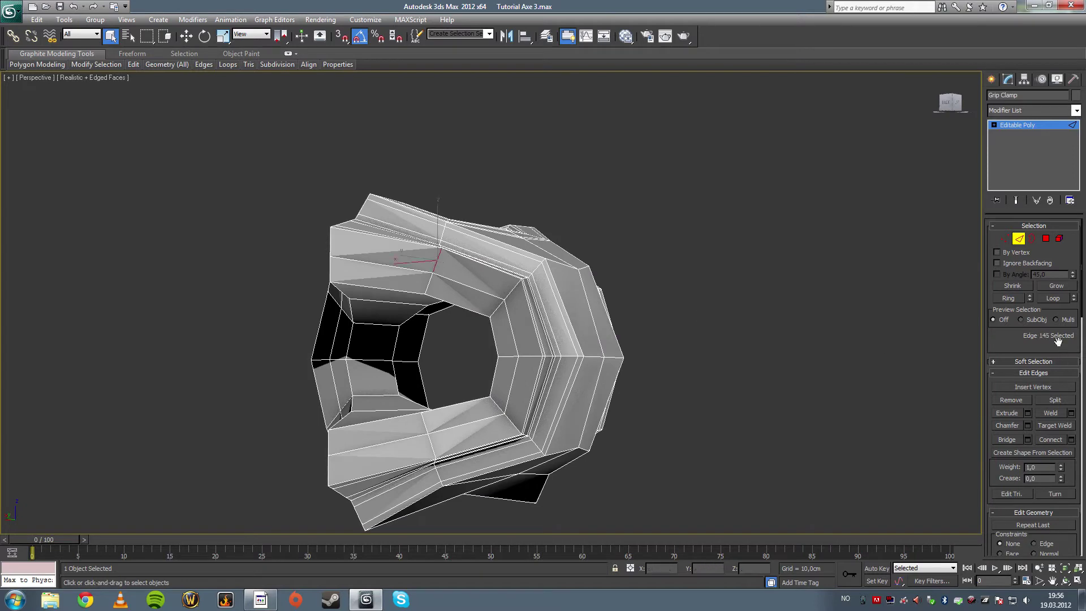
pyautogui.click(1008, 298)
pyautogui.click(1070, 439)
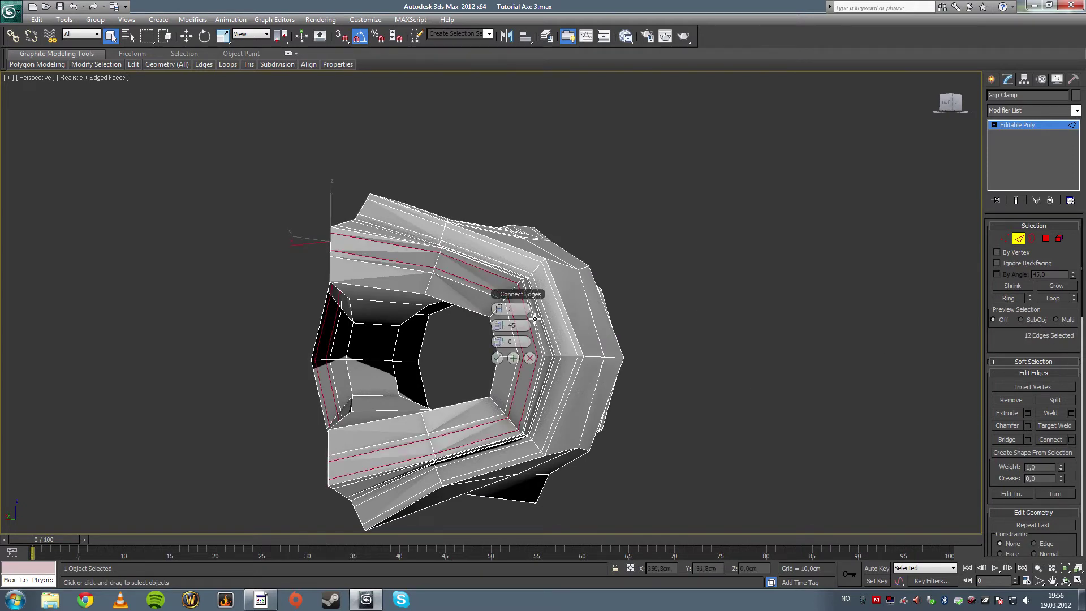
pyautogui.click(512, 324)
pyautogui.write('0')
pyautogui.press('Return')
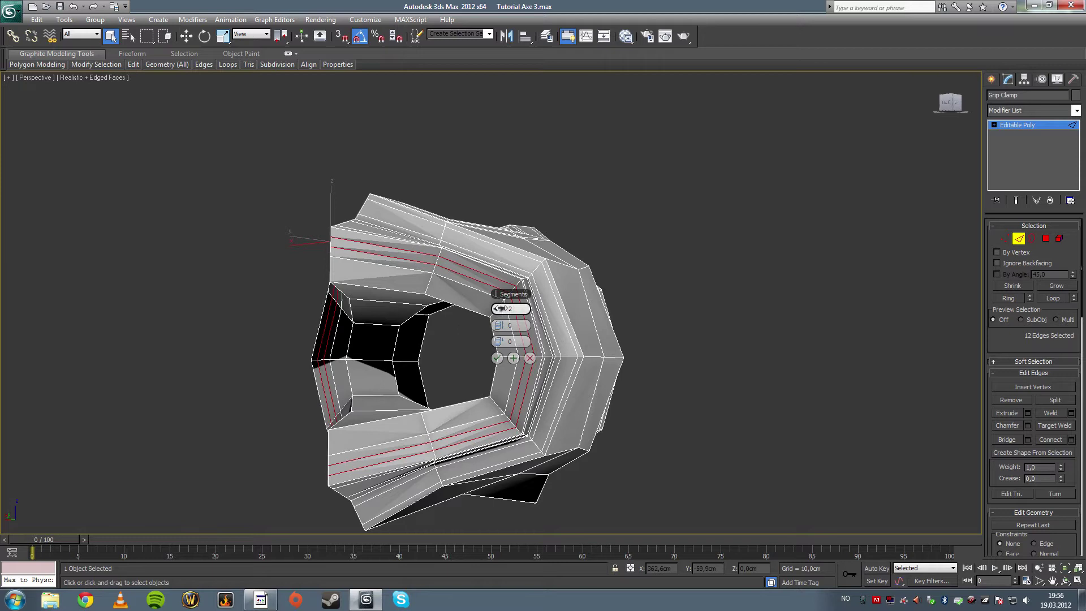
pyautogui.click(502, 309)
pyautogui.doubleClick(495, 309)
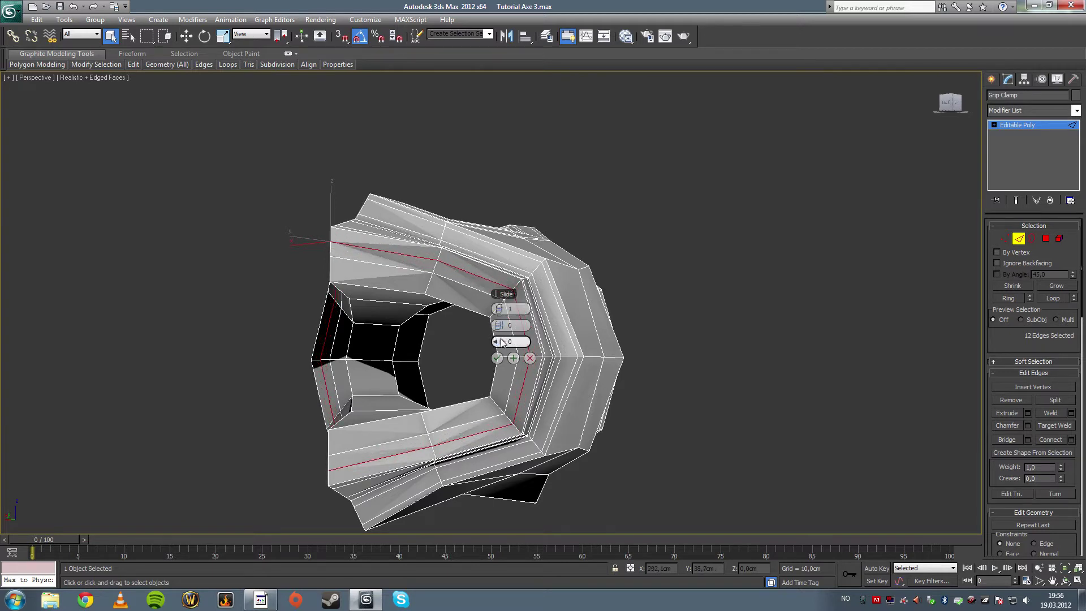
pyautogui.moveTo(499, 342); pyautogui.dragTo(671, 338)
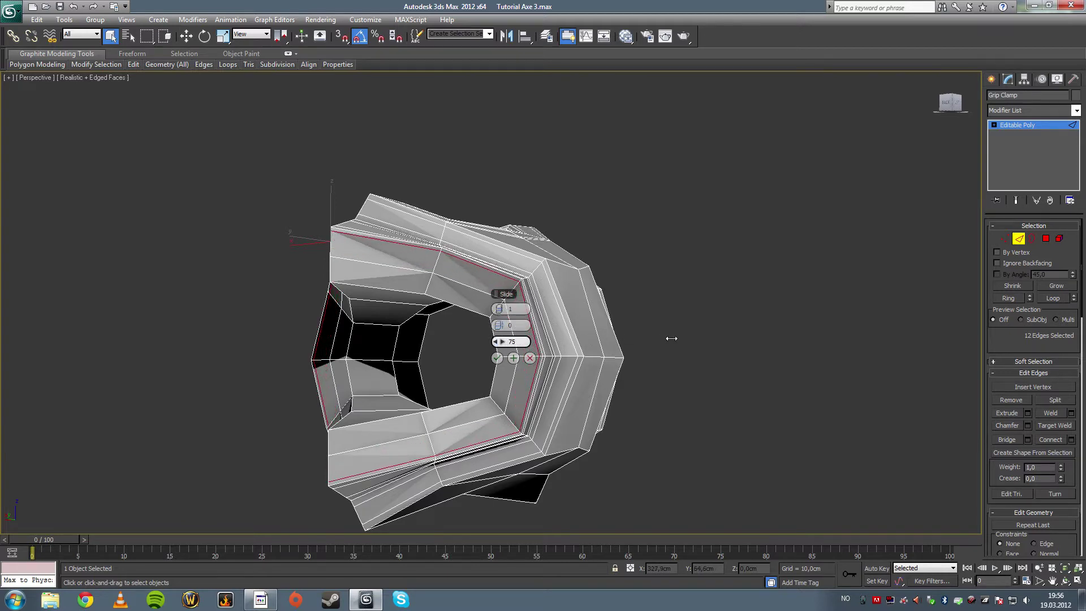
pyautogui.click(496, 358)
# Connect the edge ring on the same rim's inner strip with 1 segment, pinch 0 and slide -66, then deselect the edges
pyautogui.click(507, 314)
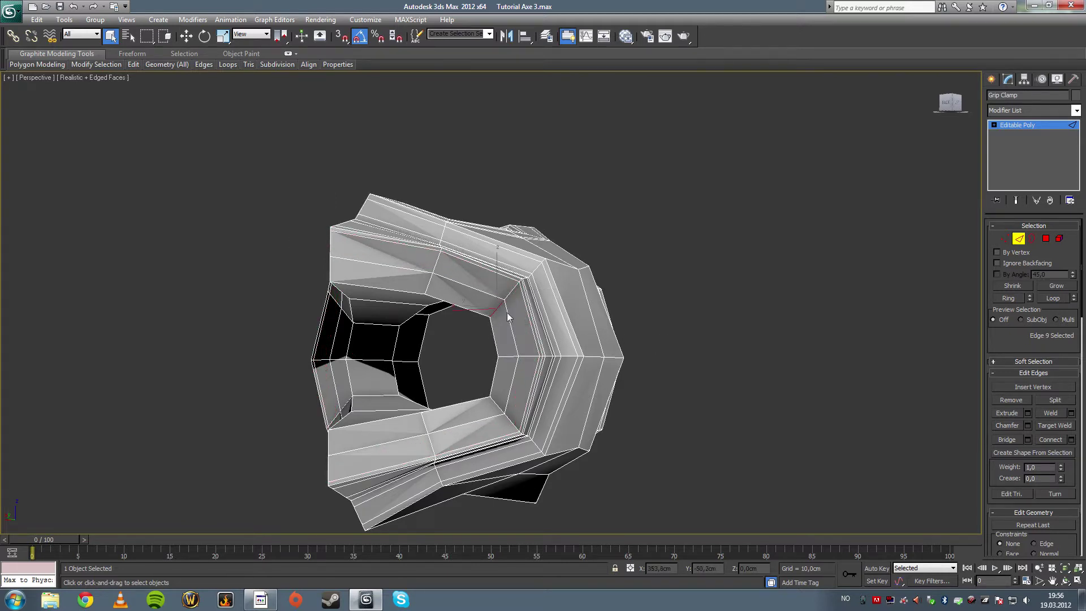
pyautogui.click(1006, 300)
pyautogui.click(1070, 440)
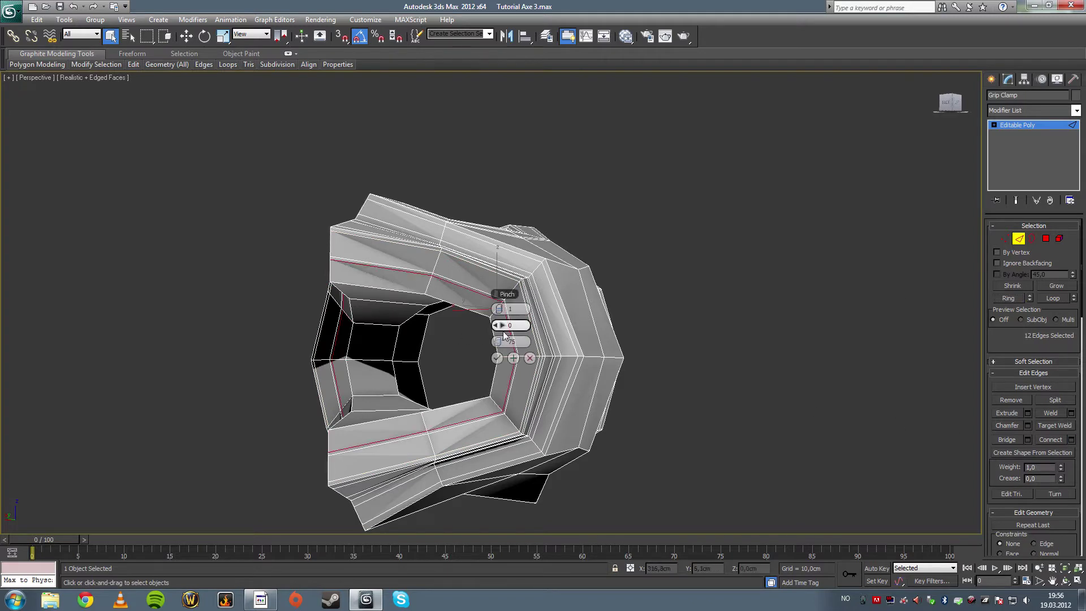
pyautogui.moveTo(498, 341); pyautogui.dragTo(182, 353)
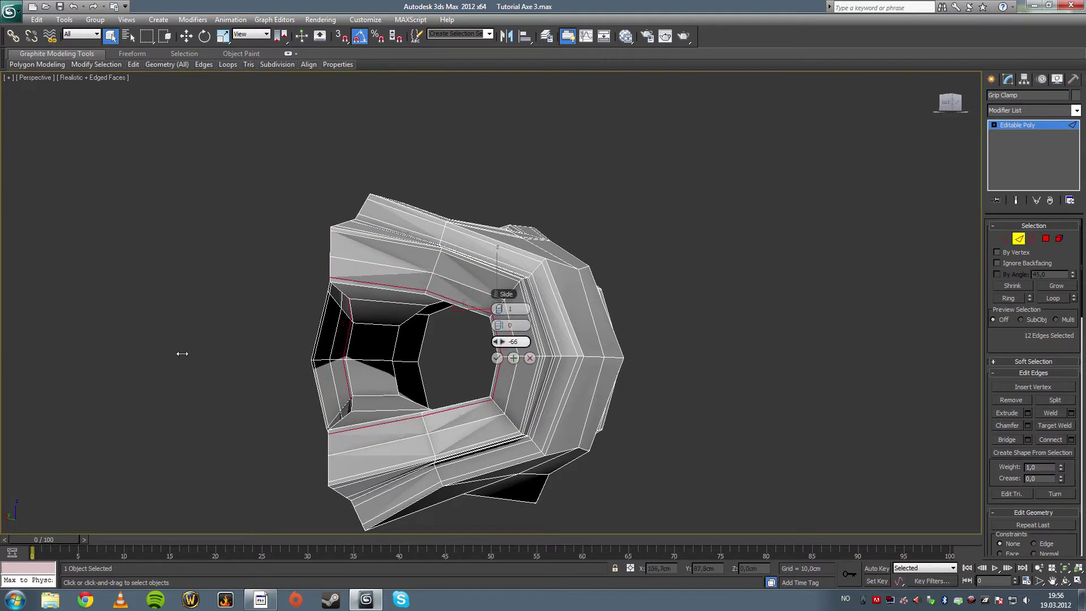
pyautogui.click(497, 358)
pyautogui.click(749, 246)
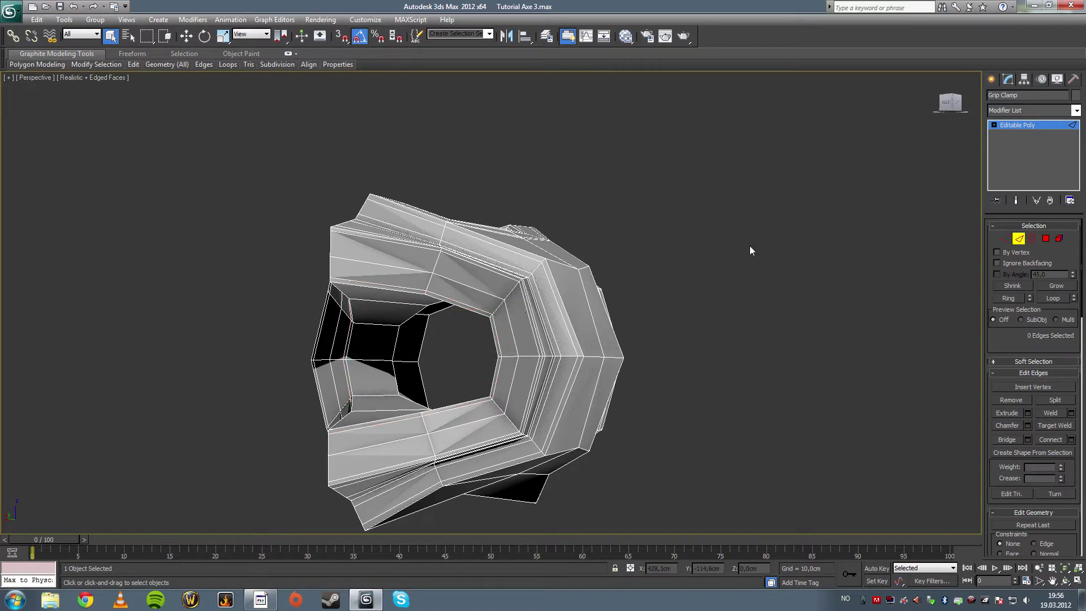
pyautogui.keyDown('alt'); pyautogui.moveTo(749, 247); pyautogui.dragTo(385, 252, button='middle'); pyautogui.keyUp('alt')
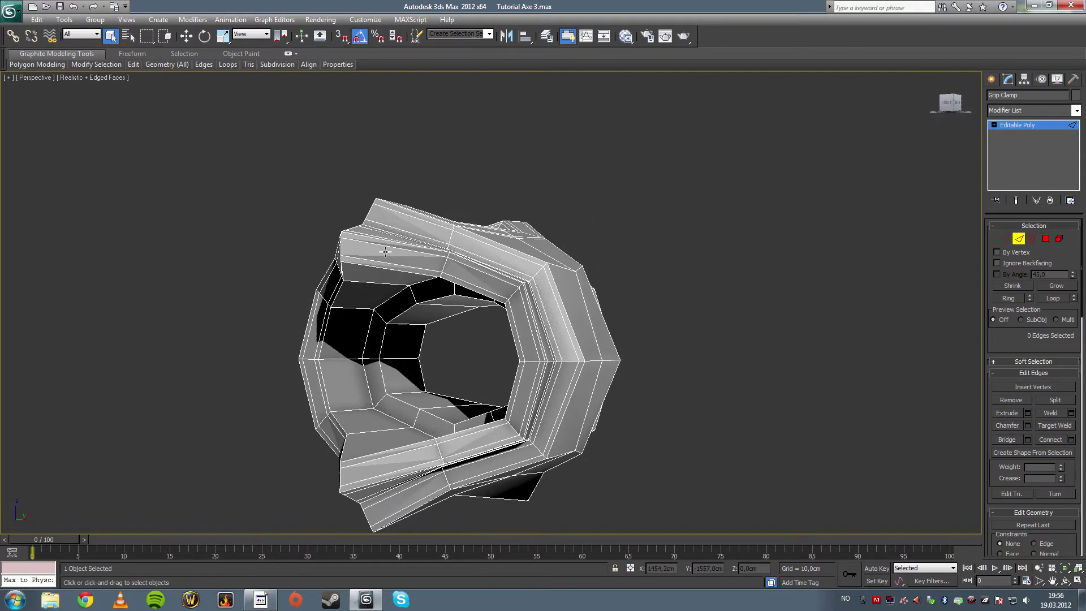
# Connect the edge ring across one strip of the clamp's inner wall with 2 segments, pinch 84 and slide 0
pyautogui.click(341, 356)
pyautogui.click(1009, 299)
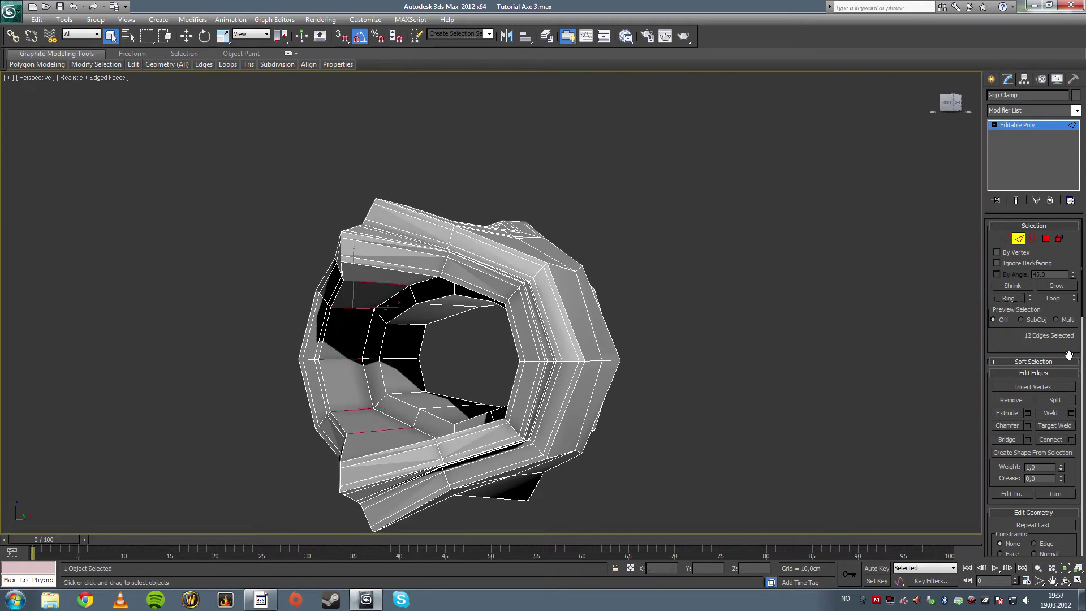
pyautogui.click(1071, 440)
pyautogui.keyDown('alt'); pyautogui.moveTo(614, 283); pyautogui.dragTo(592, 319, button='middle'); pyautogui.keyUp('alt')
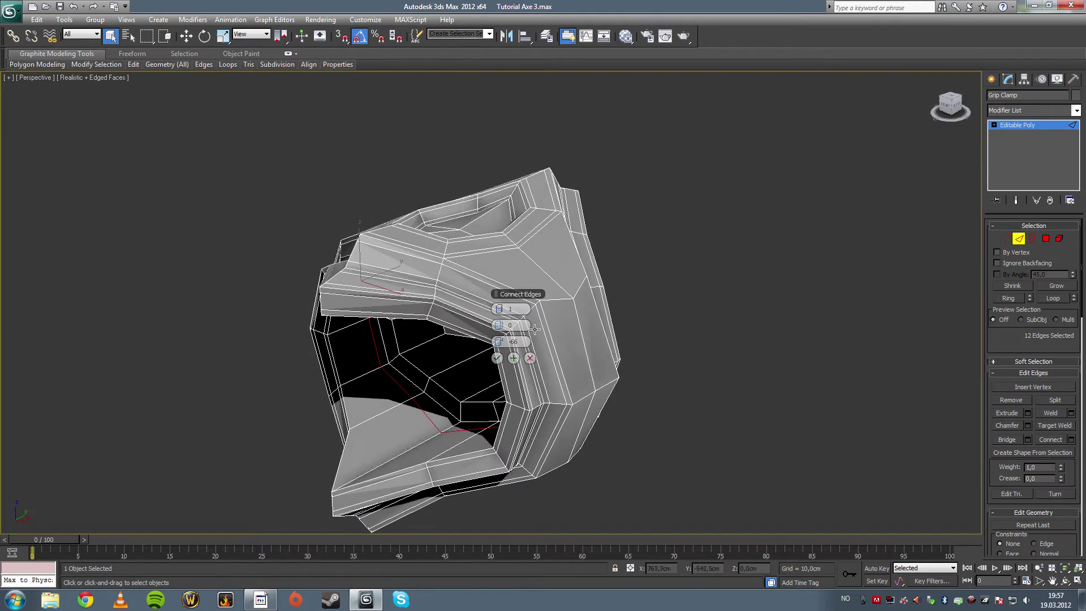
pyautogui.moveTo(514, 341); pyautogui.dragTo(460, 345)
pyautogui.write('0')
pyautogui.press('Return')
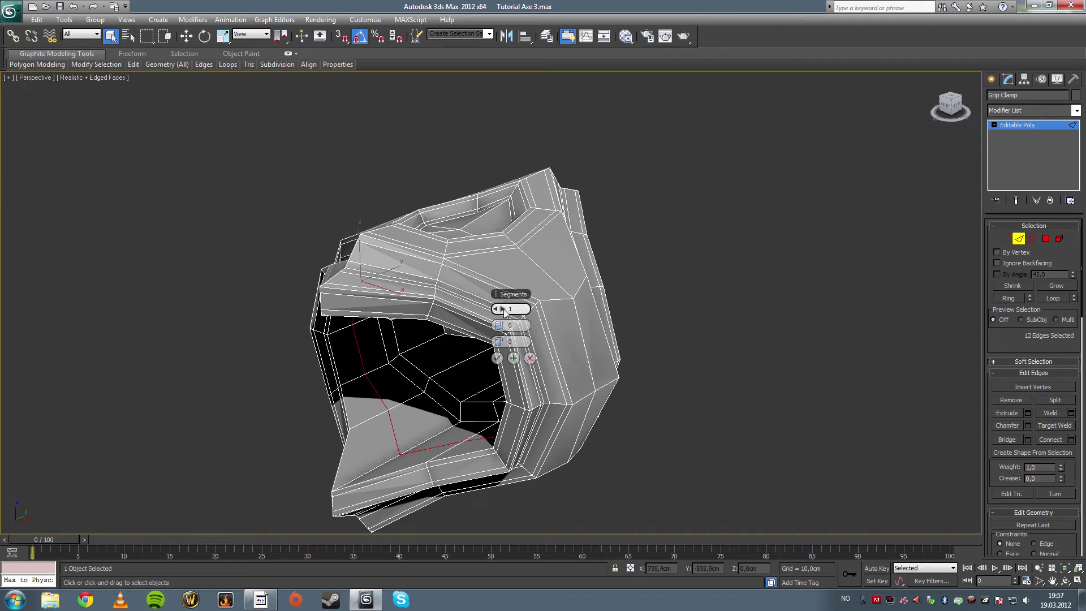
pyautogui.click(502, 310)
pyautogui.click(512, 342)
pyautogui.write('15')
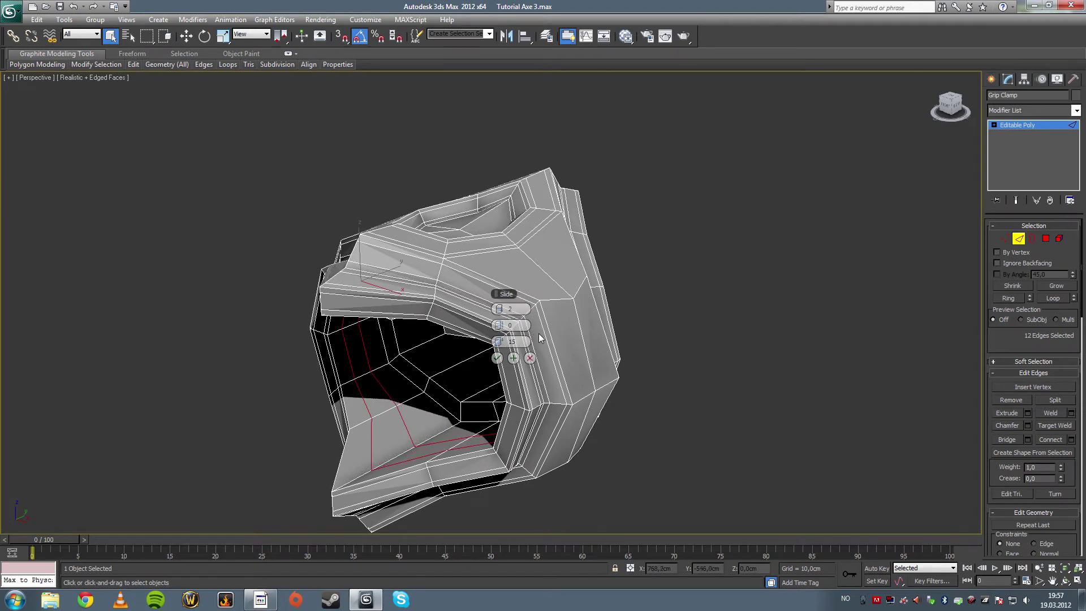
pyautogui.press('BackSpace')
pyautogui.press('BackSpace')
pyautogui.write('0')
pyautogui.press('Return')
pyautogui.moveTo(501, 325); pyautogui.dragTo(694, 290)
pyautogui.click(497, 358)
# Connect the edge ring across the neighbouring inner-wall strip with 2 segments, pinch 84 and slide 0, then deselect the edges
pyautogui.keyDown('alt'); pyautogui.moveTo(497, 359); pyautogui.dragTo(317, 445, button='middle'); pyautogui.keyUp('alt')
pyautogui.click(287, 423)
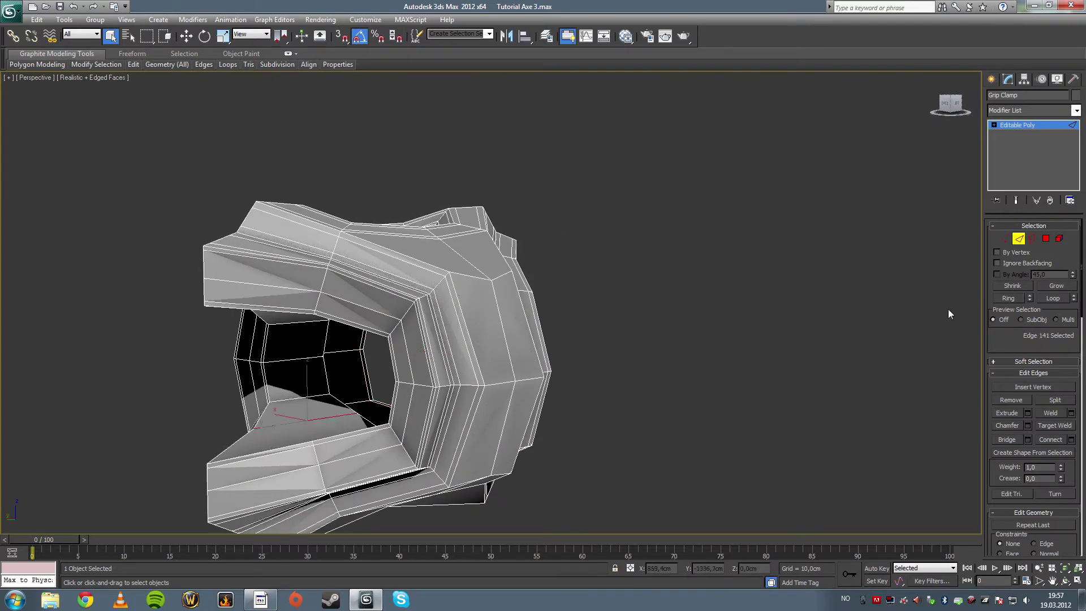
pyautogui.click(1009, 297)
pyautogui.click(1071, 439)
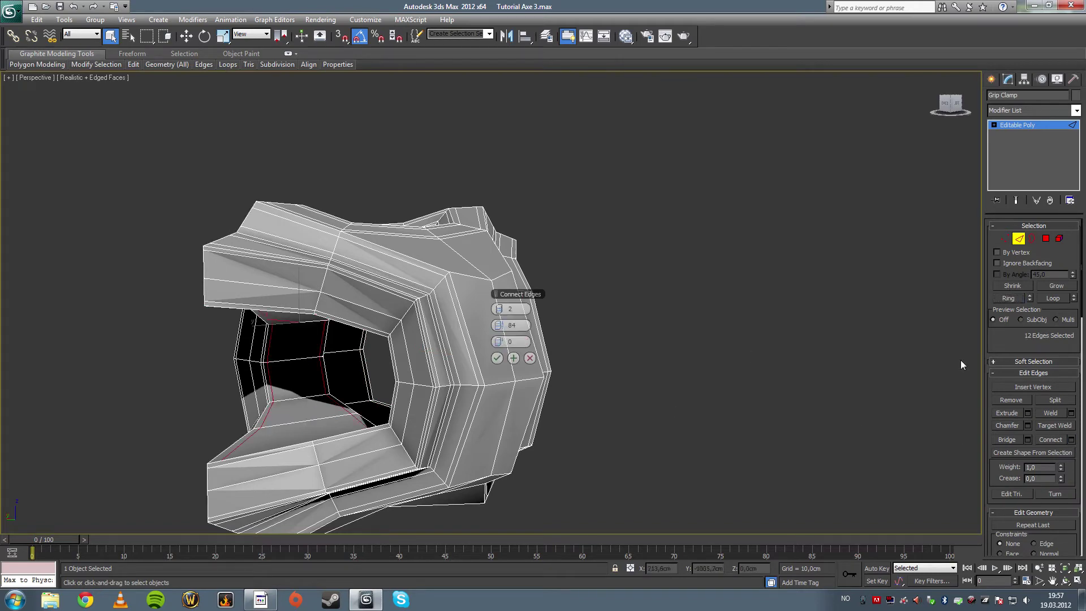
pyautogui.click(497, 357)
pyautogui.click(629, 306)
# Inset the four polygons of the recessed diamond's floor by 1.4 cm as a group, then deselect them
pyautogui.keyDown('alt'); pyautogui.moveTo(629, 306); pyautogui.dragTo(678, 260, button='middle'); pyautogui.keyUp('alt')
pyautogui.scroll(-2, 542, 301)
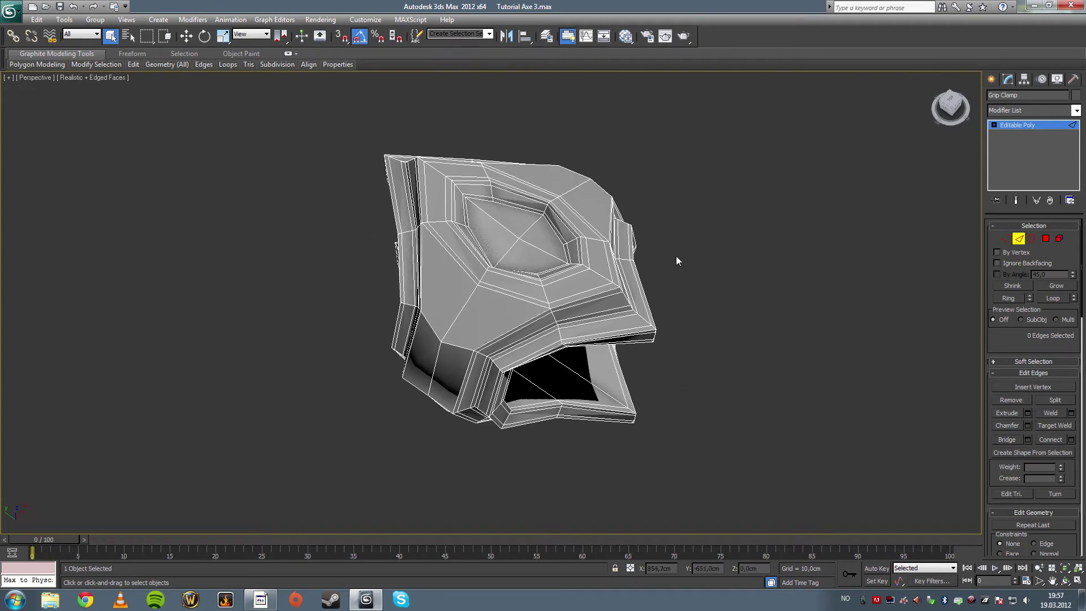
pyautogui.click(1046, 238)
pyautogui.click(506, 227)
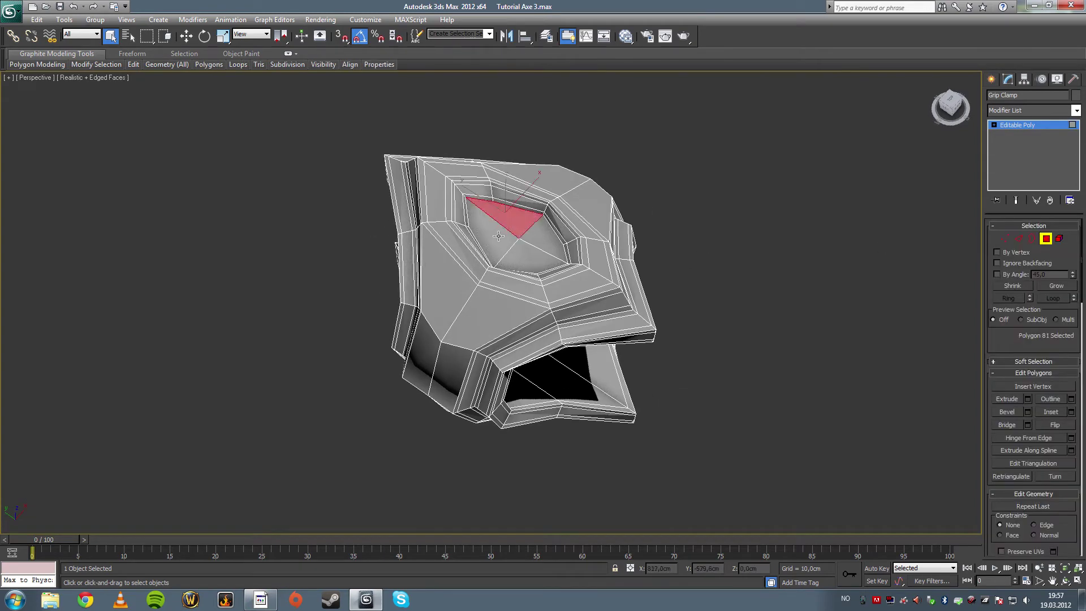
pyautogui.keyDown('ctrl'); pyautogui.click(498, 236); pyautogui.keyUp('ctrl')
pyautogui.keyDown('ctrl'); pyautogui.click(527, 258); pyautogui.keyUp('ctrl')
pyautogui.keyDown('ctrl'); pyautogui.click(542, 242); pyautogui.keyUp('ctrl')
pyautogui.click(1070, 412)
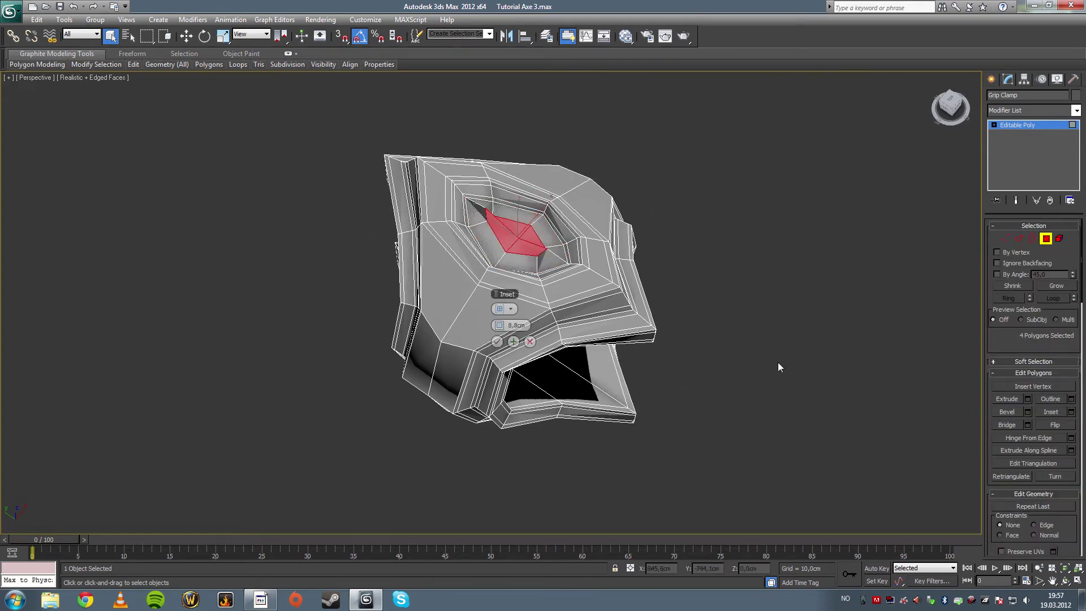
pyautogui.moveTo(504, 328); pyautogui.dragTo(461, 317)
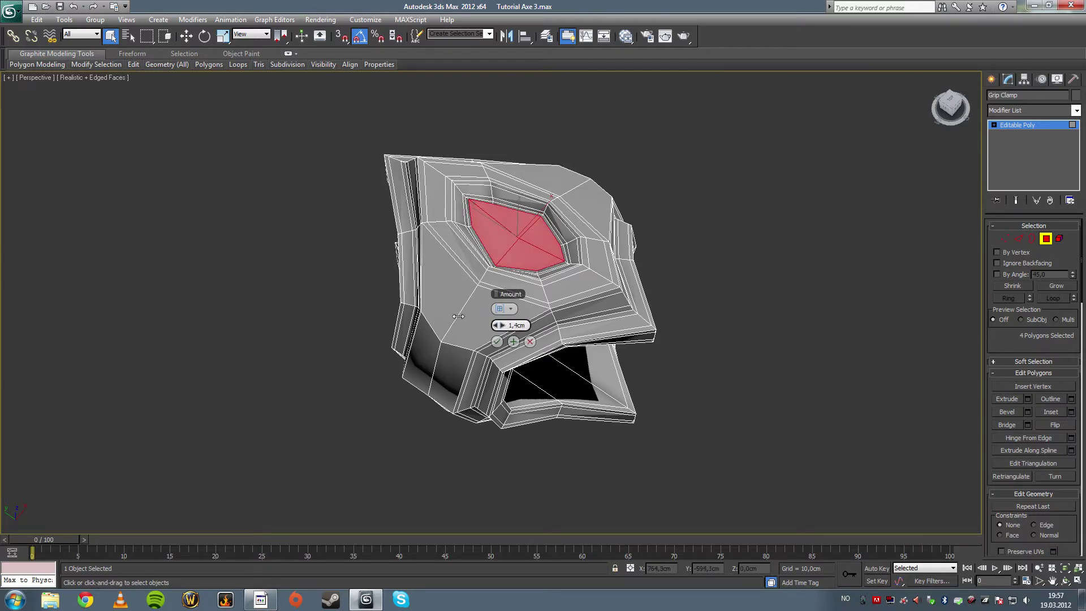
pyautogui.click(497, 341)
pyautogui.click(734, 209)
# Leave polygon editing, select the whole grip clamp and apply a TurboSmooth modifier
pyautogui.moveTo(734, 209); pyautogui.dragTo(639, 210, button='middle')
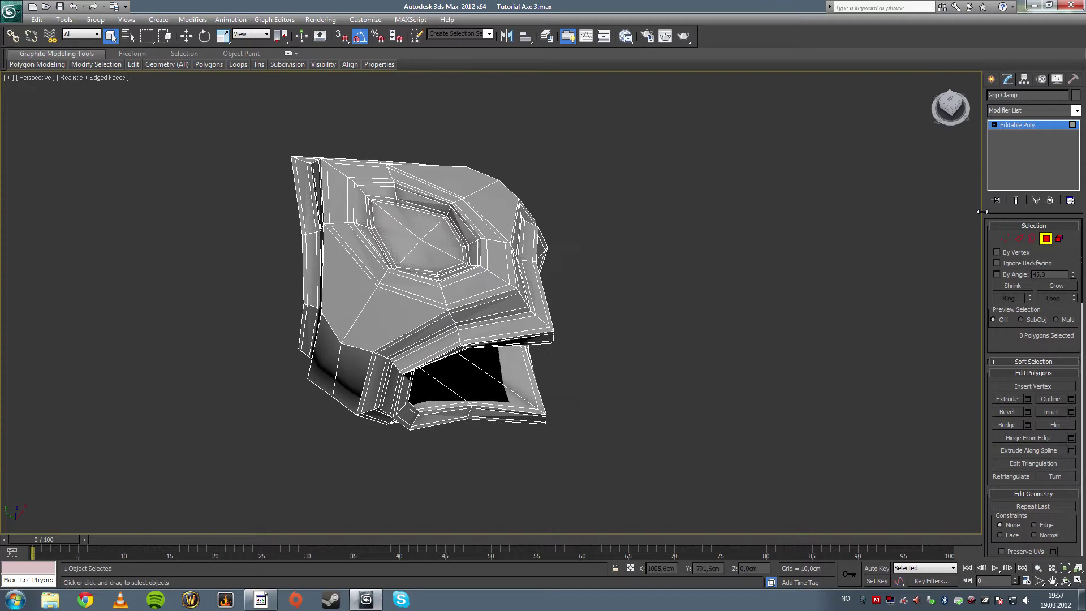
pyautogui.click(785, 232)
pyautogui.click(485, 312)
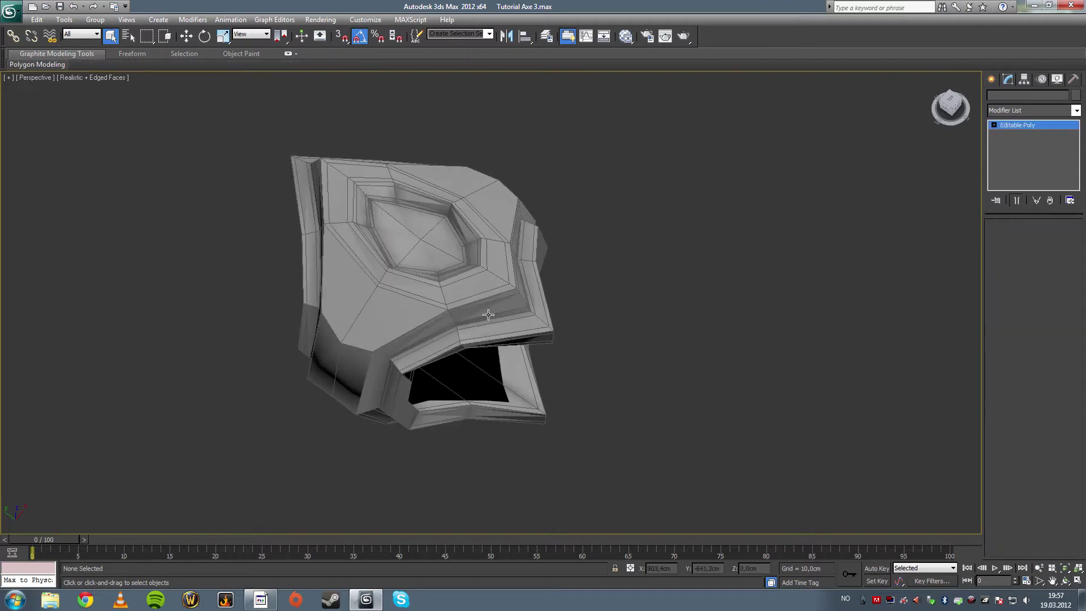
pyautogui.click(1075, 111)
pyautogui.scroll(-15, 1029, 339)
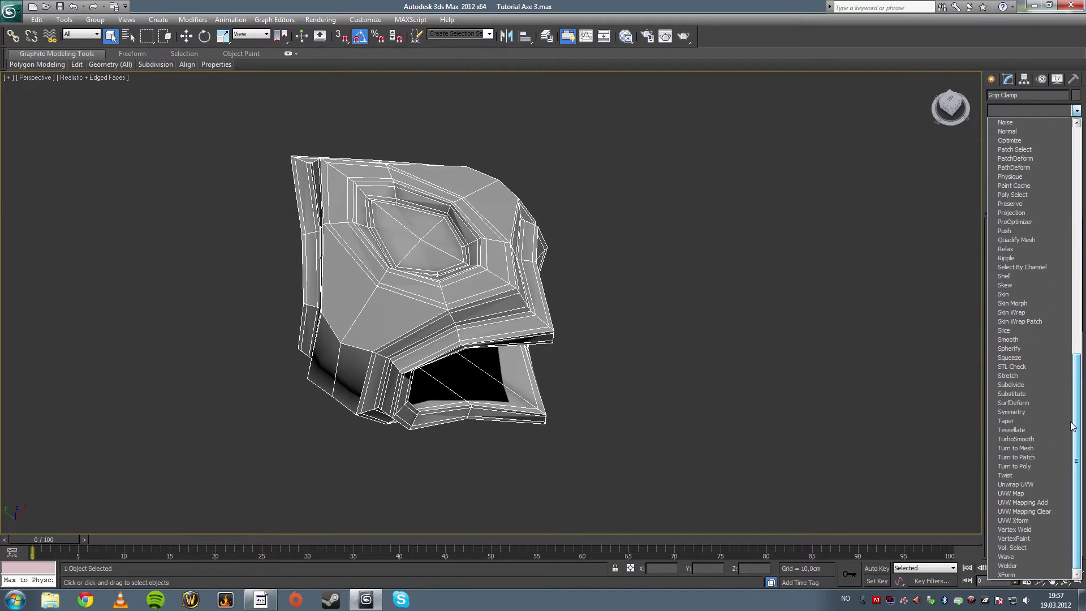
pyautogui.click(1015, 439)
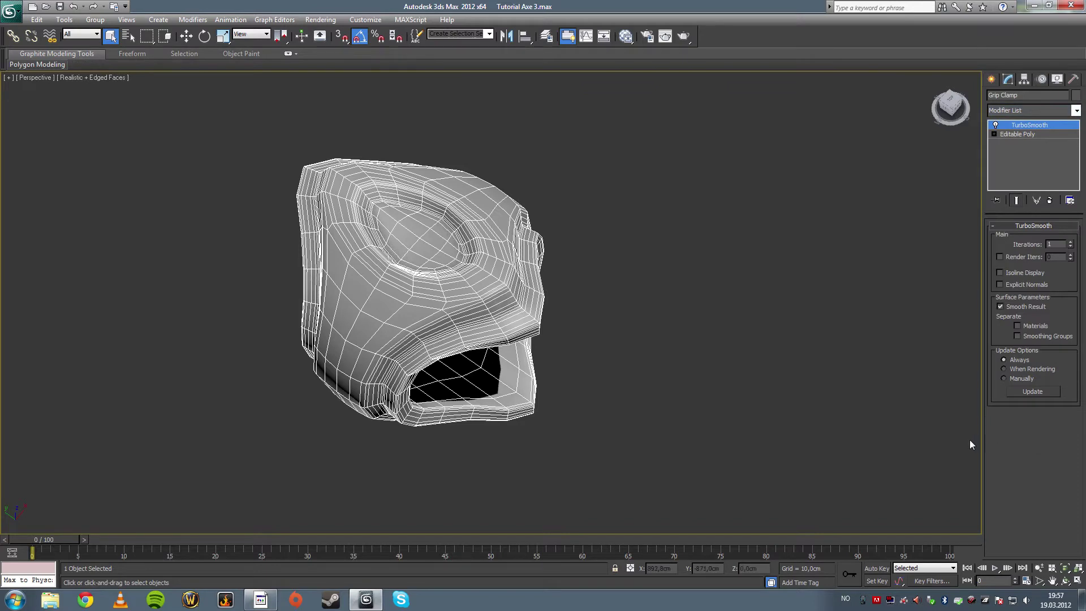
# Set TurboSmooth to 2 iterations with Isoline Display enabled, and hide the edged faces to check the smoothed shape
pyautogui.press('F4')
pyautogui.click(1071, 243)
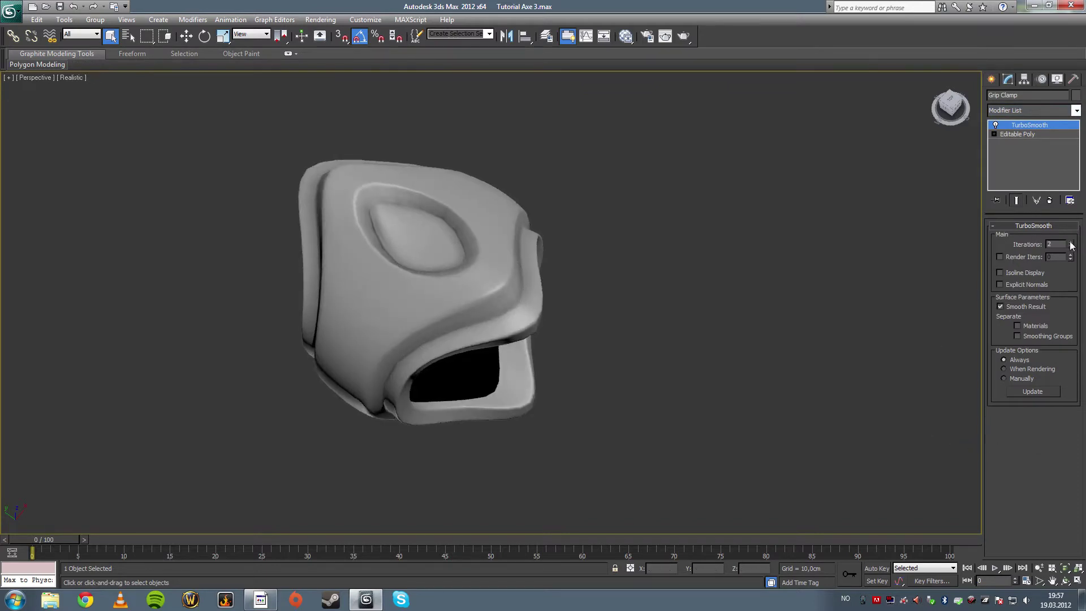
pyautogui.click(1070, 242)
pyautogui.click(1000, 273)
pyautogui.press('F4')
pyautogui.press('F4')
pyautogui.keyDown('alt'); pyautogui.moveTo(588, 372); pyautogui.dragTo(500, 352, button='middle'); pyautogui.keyUp('alt')
# Show the edged faces and compare the clamp's base mesh with its TurboSmooth result
pyautogui.click(1013, 135)
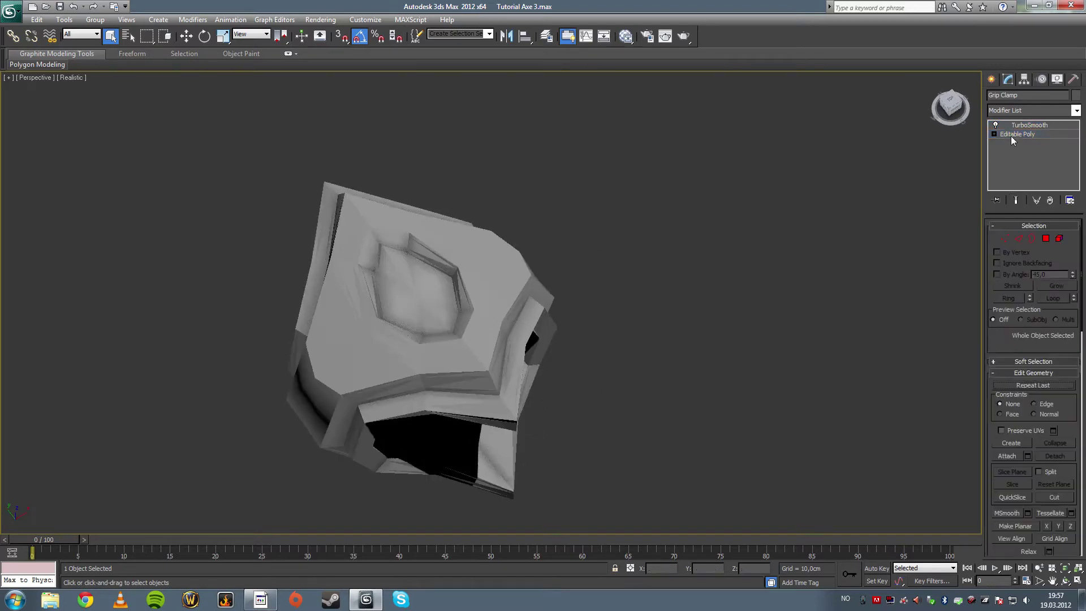
pyautogui.click(1016, 226)
pyautogui.press('F4')
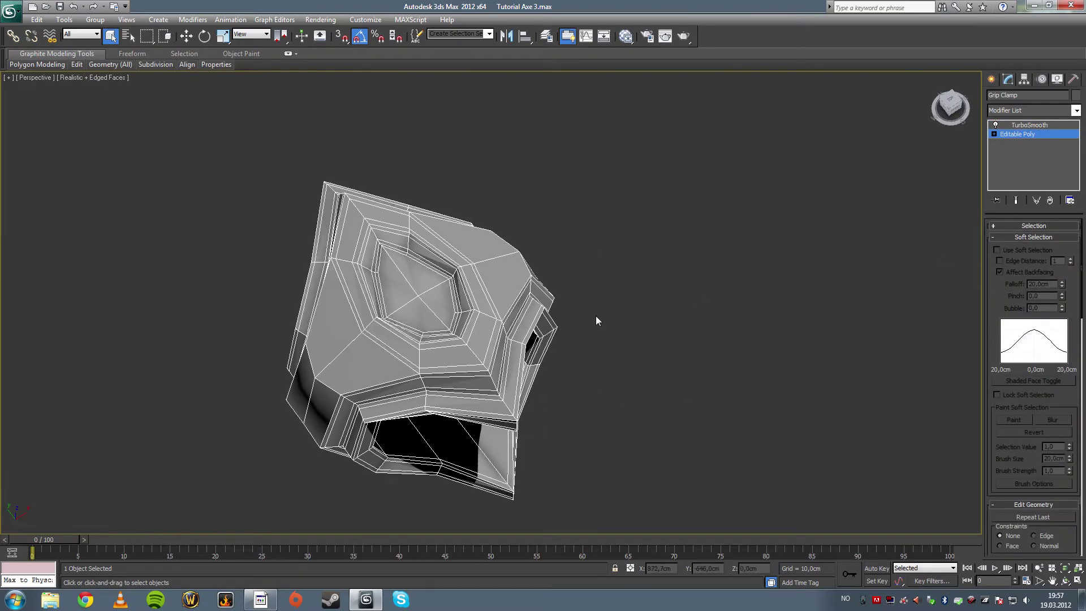
pyautogui.click(1029, 125)
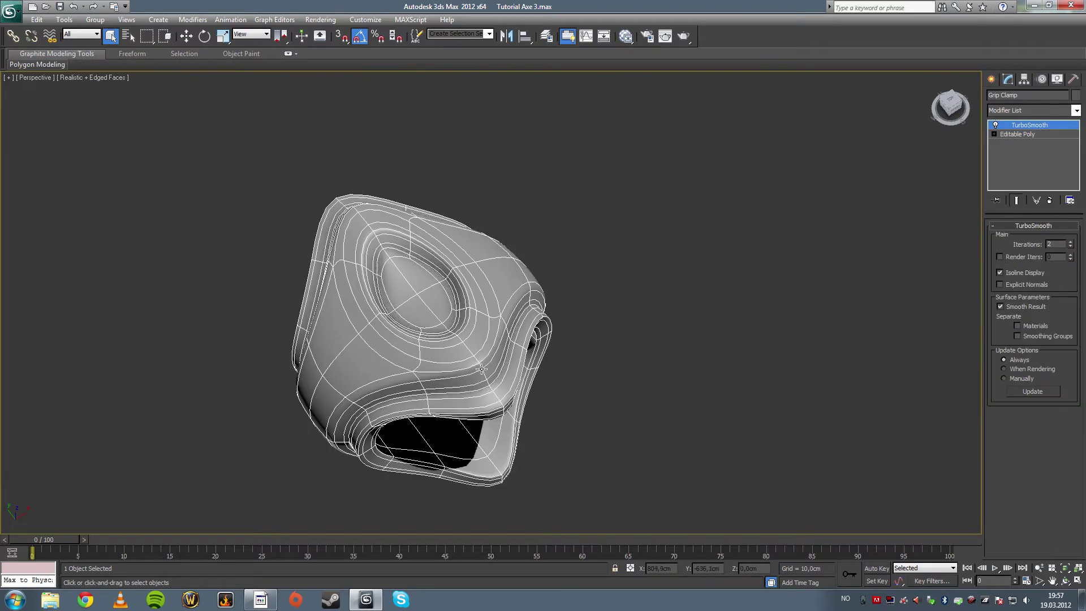
# On the base mesh, connect the edge ring on one side of the diamond's corner-to-corner ridge with 1 segment placed close to the ridge
pyautogui.click(1022, 135)
pyautogui.click(1024, 237)
pyautogui.click(1015, 225)
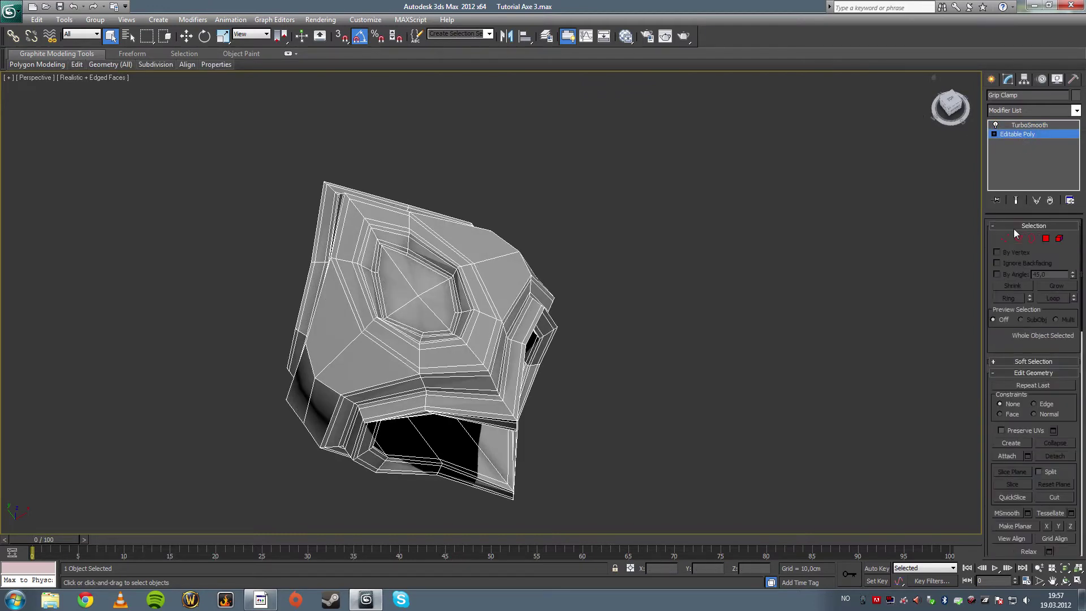
pyautogui.click(1017, 238)
pyautogui.click(490, 349)
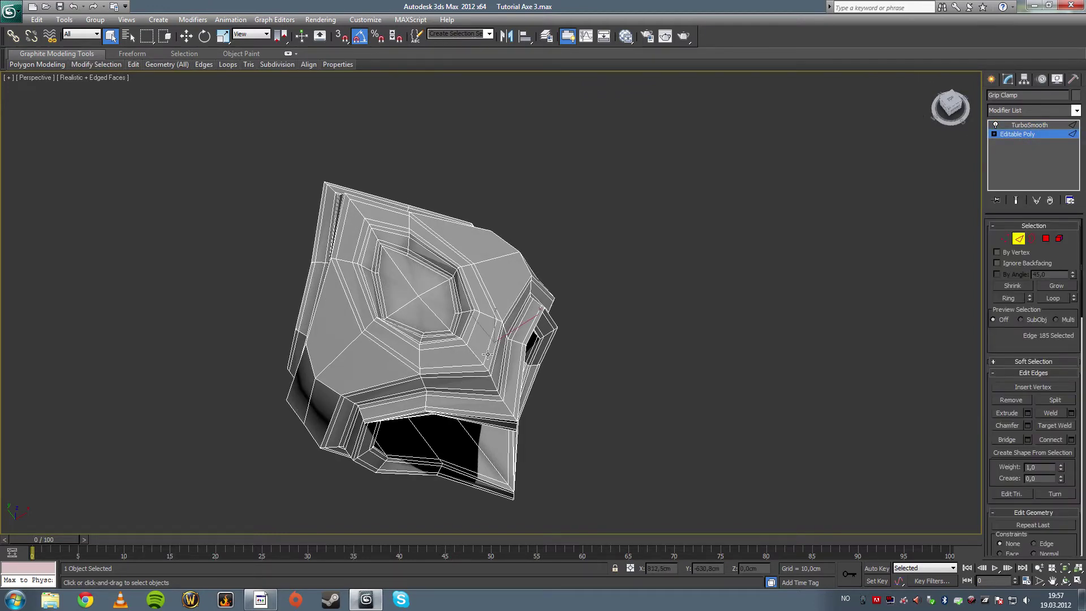
pyautogui.click(488, 354)
pyautogui.click(1006, 299)
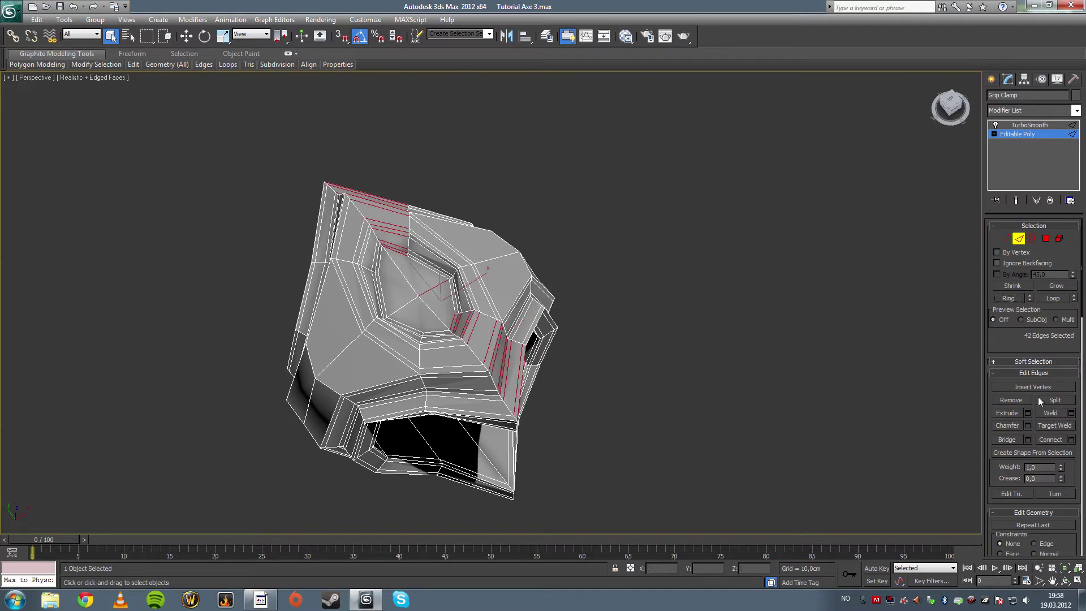
pyautogui.click(1071, 439)
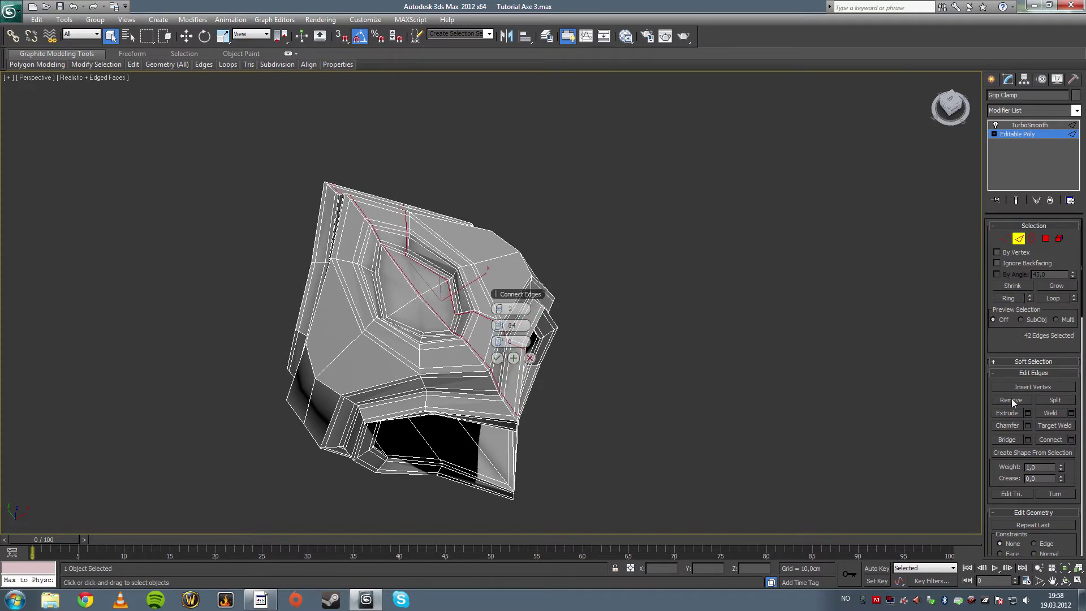
pyautogui.click(497, 310)
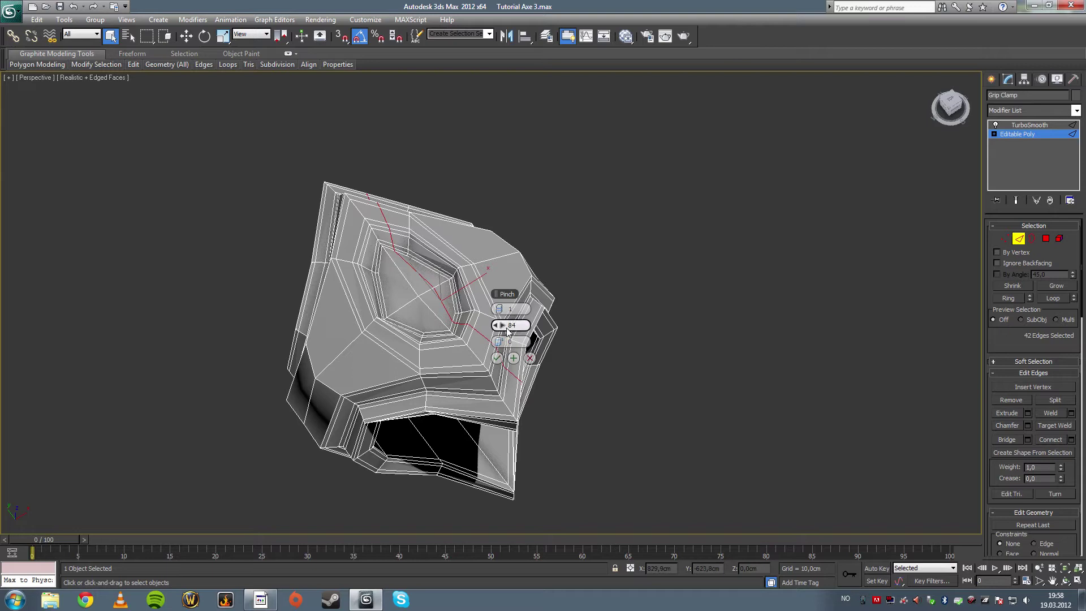
pyautogui.moveTo(584, 305); pyautogui.dragTo(345, 423)
pyautogui.click(497, 357)
# Connect the edge ring on the ridge's opposite side with a matching single segment close to the ridge, then deselect the edges
pyautogui.click(432, 344)
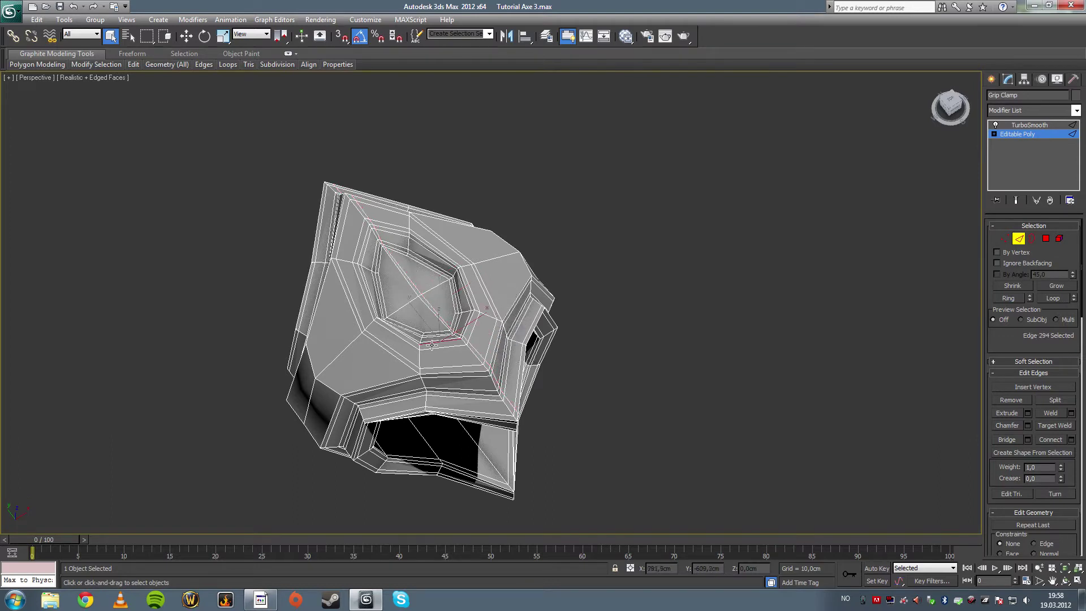
pyautogui.click(1007, 299)
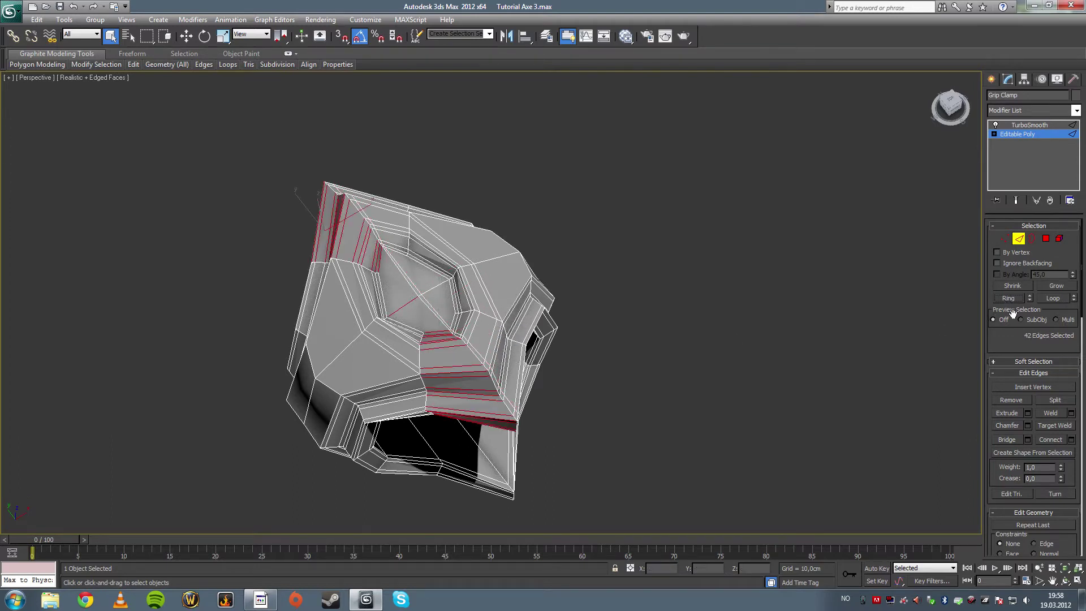
pyautogui.click(1070, 440)
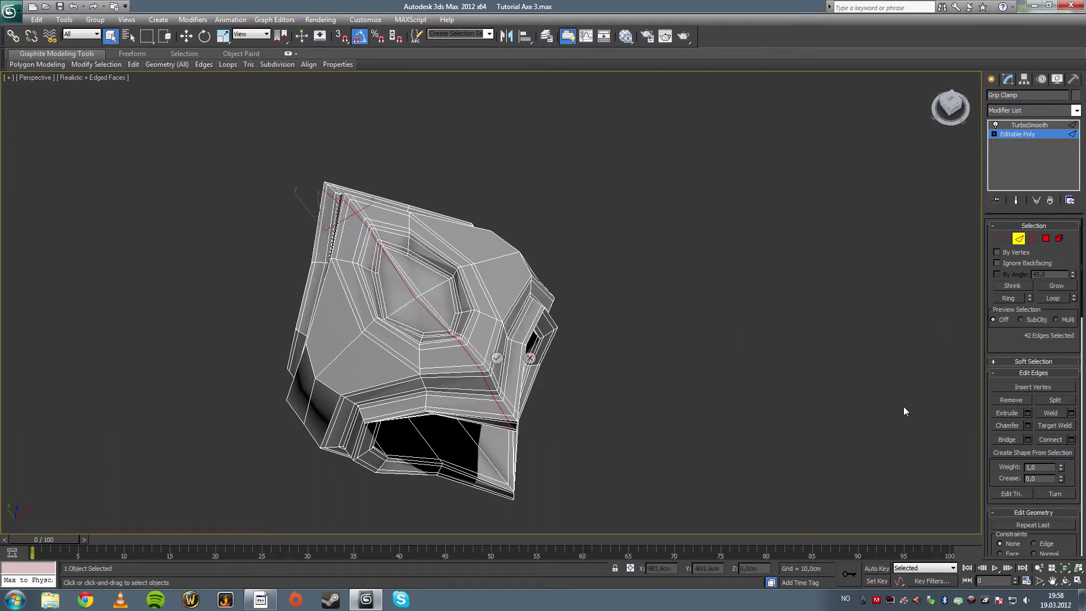
pyautogui.click(497, 358)
pyautogui.click(762, 327)
# Leave edge editing, deselect the clamp, hide the edged faces and inspect the smoothed shape from the opposite side
pyautogui.click(1013, 238)
pyautogui.click(761, 288)
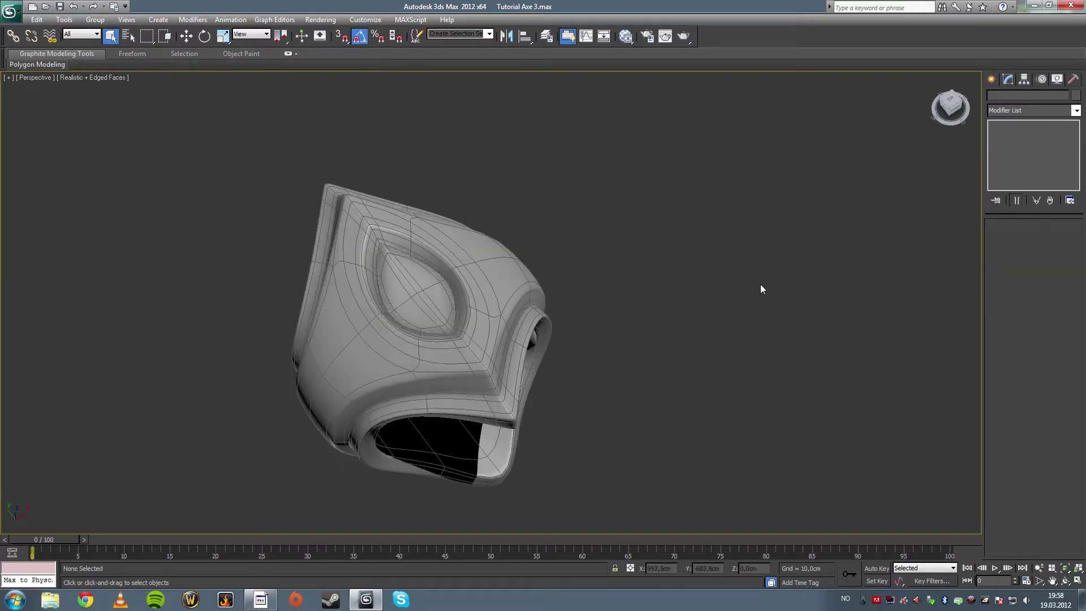
pyautogui.press('F4')
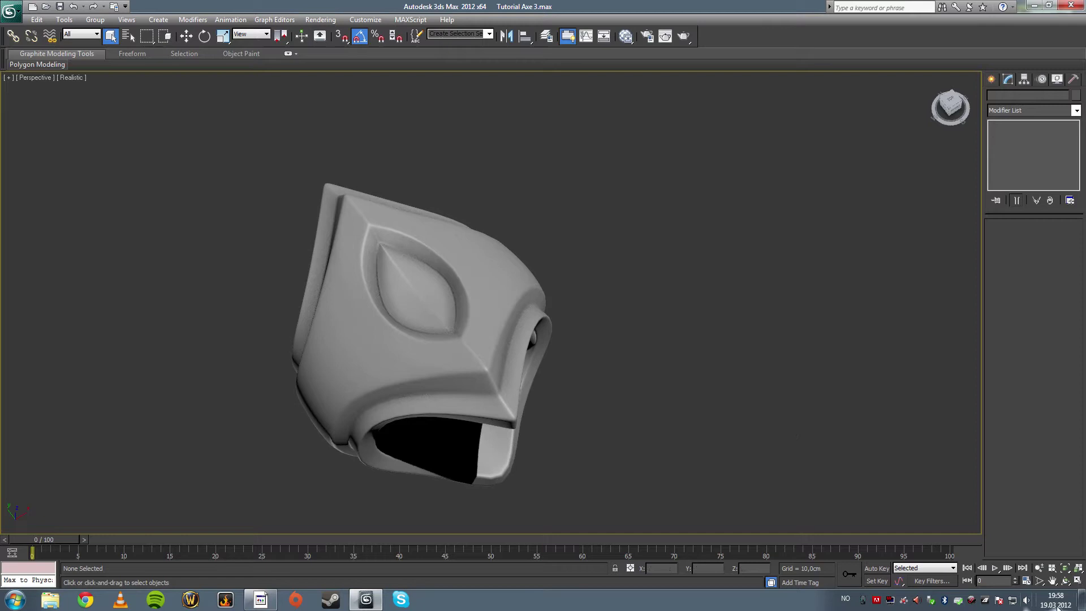
pyautogui.click(1066, 581)
pyautogui.moveTo(533, 375); pyautogui.dragTo(542, 223)
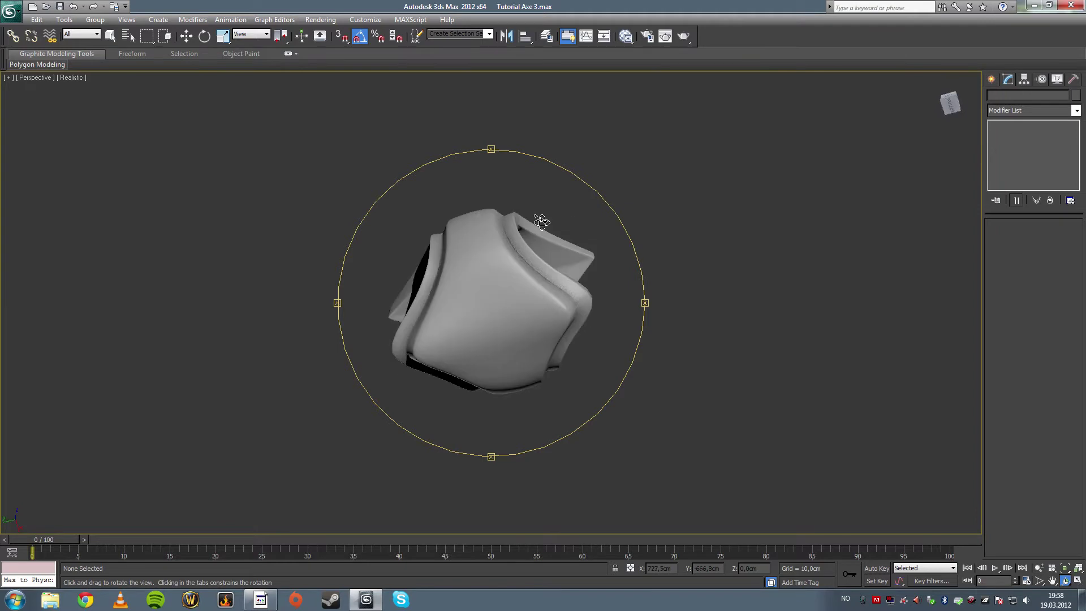
# Select the grip clamp, delete its TurboSmooth modifier and deselect it
pyautogui.click(111, 37)
pyautogui.click(474, 320)
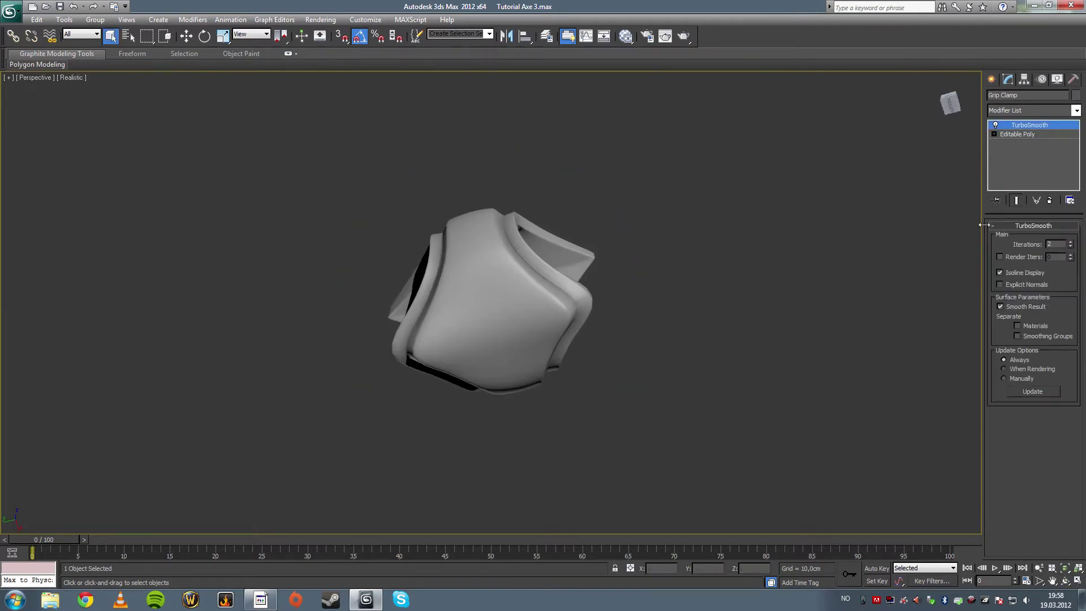
pyautogui.rightClick(1034, 125)
pyautogui.click(962, 143)
pyautogui.click(713, 273)
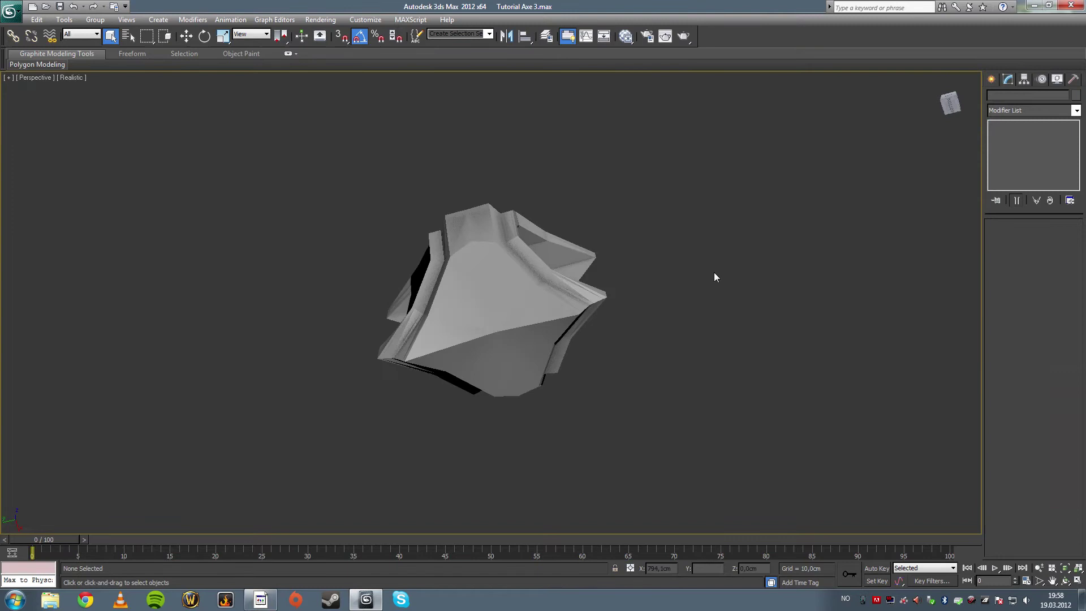
# Select the grip clamp, display its edged faces and apply a Symmetry modifier
pyautogui.keyDown('alt'); pyautogui.moveTo(643, 315); pyautogui.dragTo(635, 346, button='middle'); pyautogui.keyUp('alt')
pyautogui.click(516, 286)
pyautogui.keyDown('alt'); pyautogui.moveTo(516, 286); pyautogui.dragTo(773, 281, button='middle'); pyautogui.keyUp('alt')
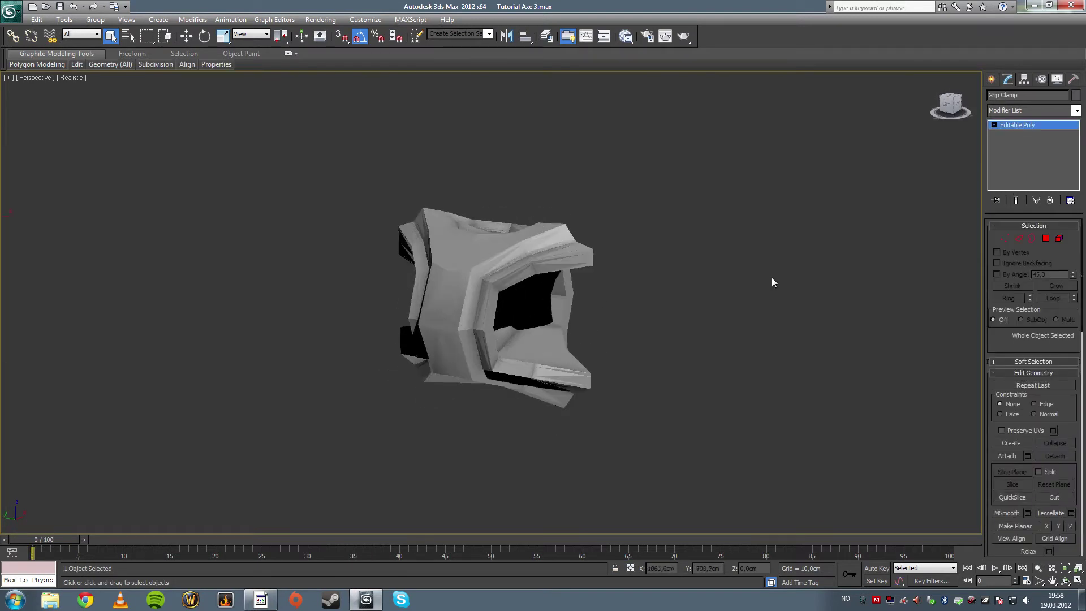
pyautogui.press('F4')
pyautogui.click(1076, 110)
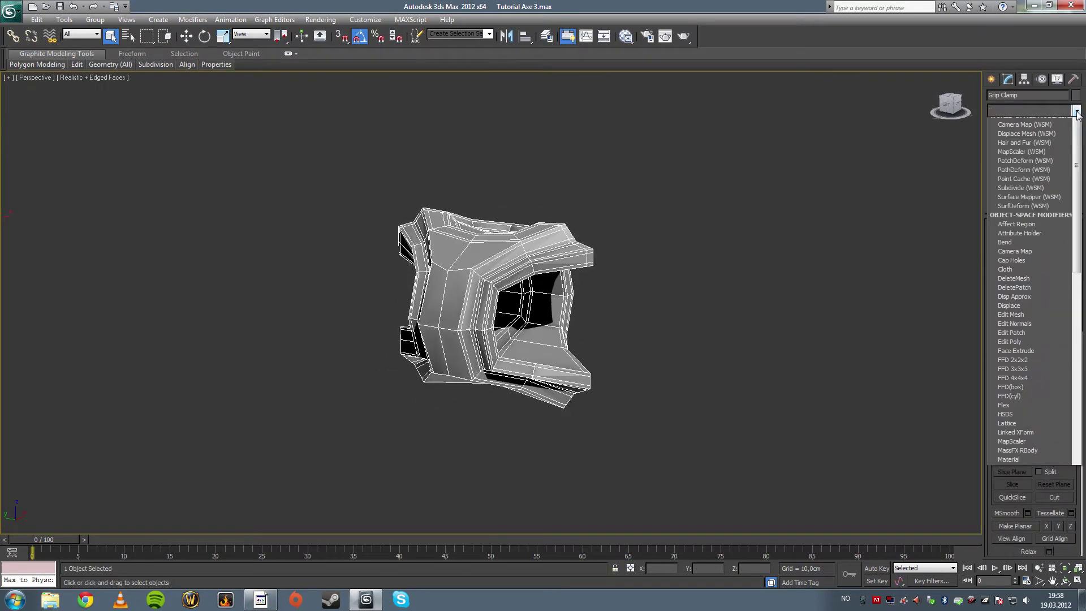
pyautogui.scroll(-5, 1078, 244)
pyautogui.scroll(-10, 1077, 244)
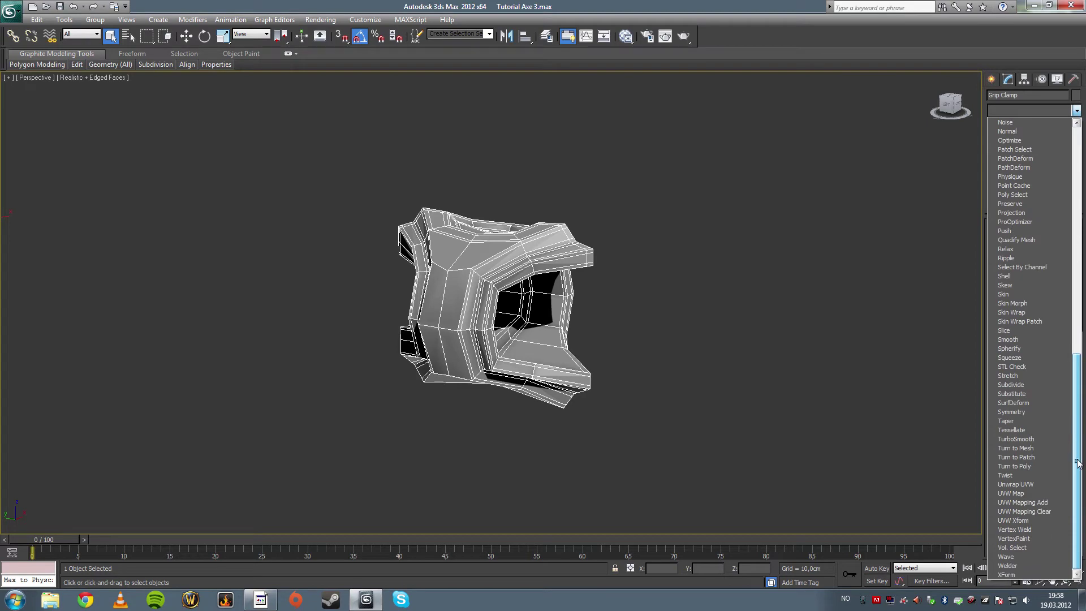
pyautogui.click(1012, 420)
pyautogui.keyDown('alt'); pyautogui.moveTo(966, 419); pyautogui.dragTo(1083, 272, button='middle'); pyautogui.keyUp('alt')
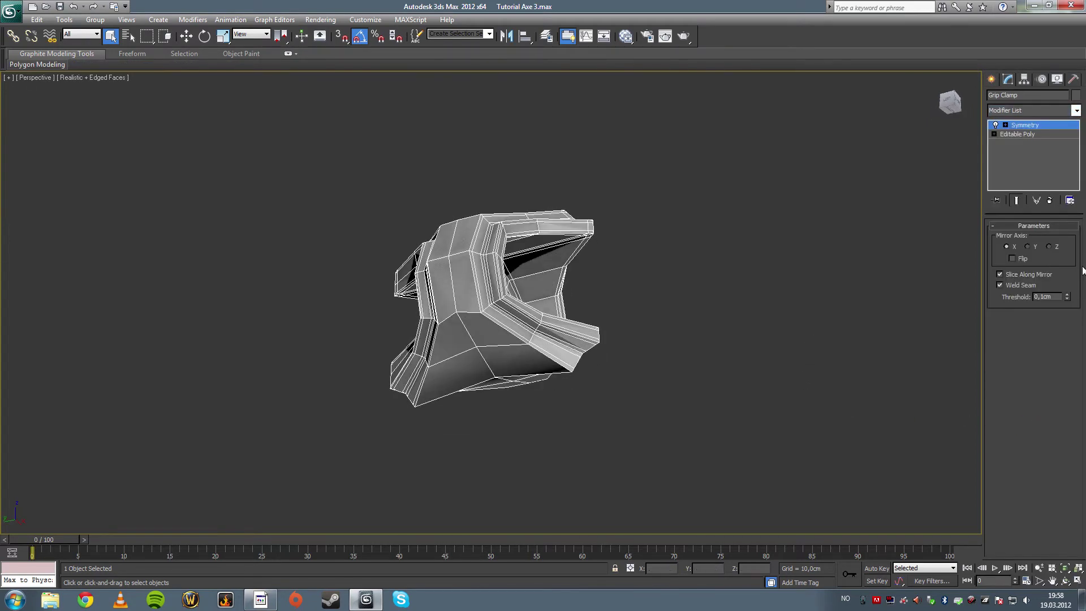
# Set the Symmetry's mirror axis to Z, convert the grip clamp to an Editable Poly and deselect it
pyautogui.click(1051, 247)
pyautogui.keyDown('alt'); pyautogui.moveTo(830, 254); pyautogui.dragTo(636, 323, button='middle'); pyautogui.keyUp('alt')
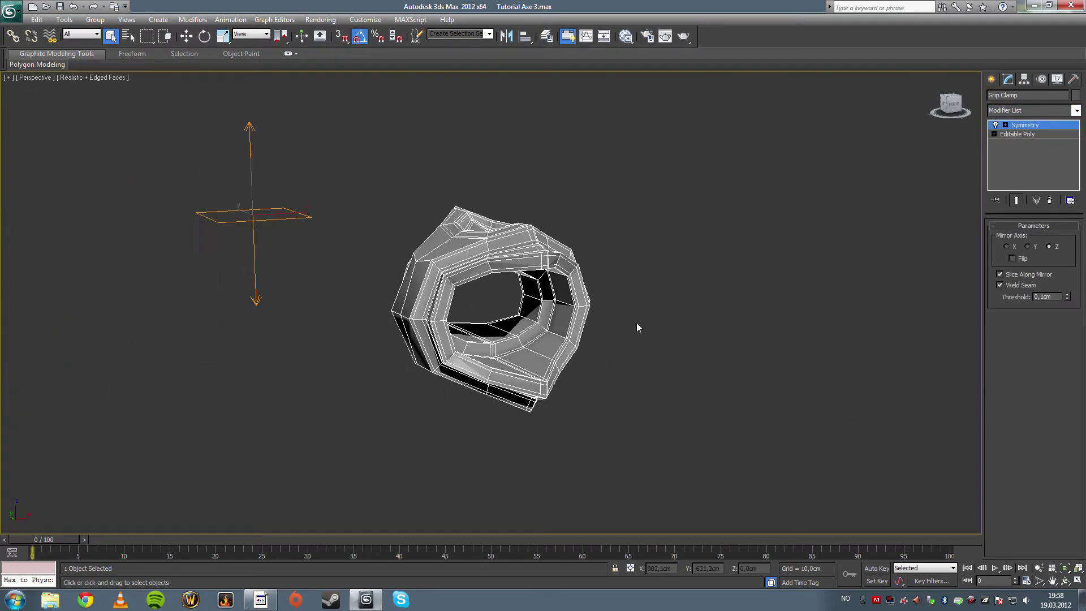
pyautogui.rightClick(636, 323)
pyautogui.click(758, 433)
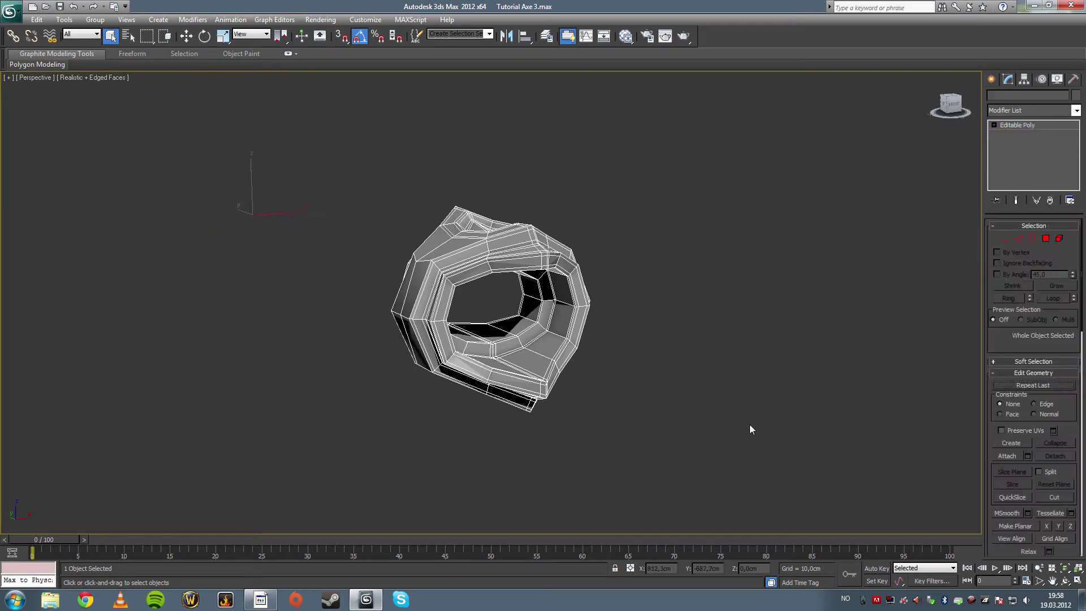
pyautogui.click(694, 270)
# Select the grip clamp and centre its pivot on the object
pyautogui.keyDown('alt'); pyautogui.moveTo(695, 271); pyautogui.dragTo(555, 224, button='middle'); pyautogui.keyUp('alt')
pyautogui.click(555, 224)
pyautogui.click(1023, 79)
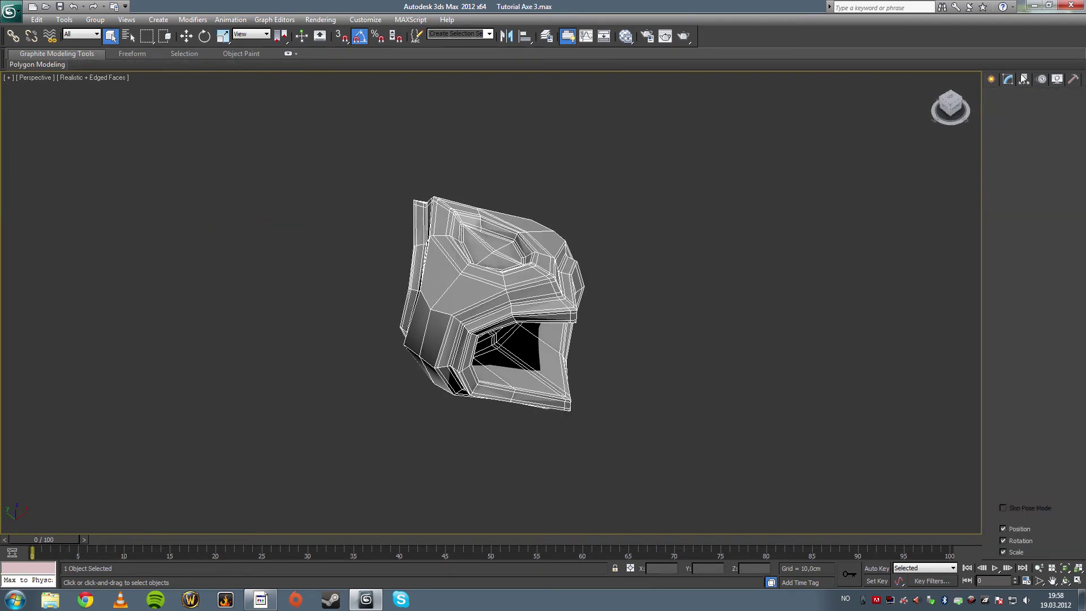
pyautogui.click(1039, 208)
pyautogui.click(1037, 151)
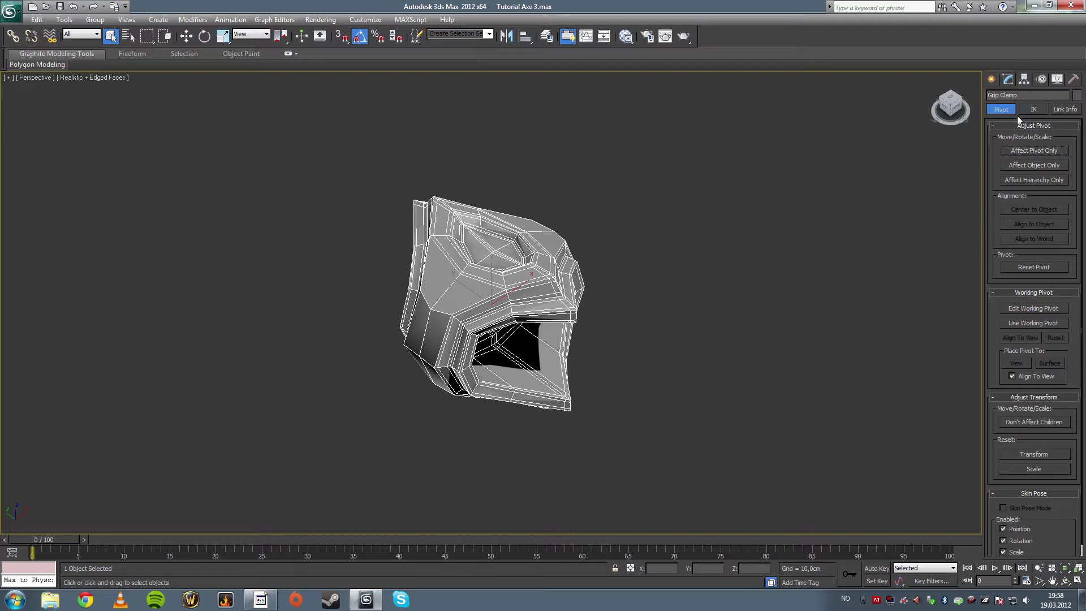
# Reset the grip clamp's transform with Reset XForm, convert it to an Editable Poly again and deselect it
pyautogui.click(1073, 79)
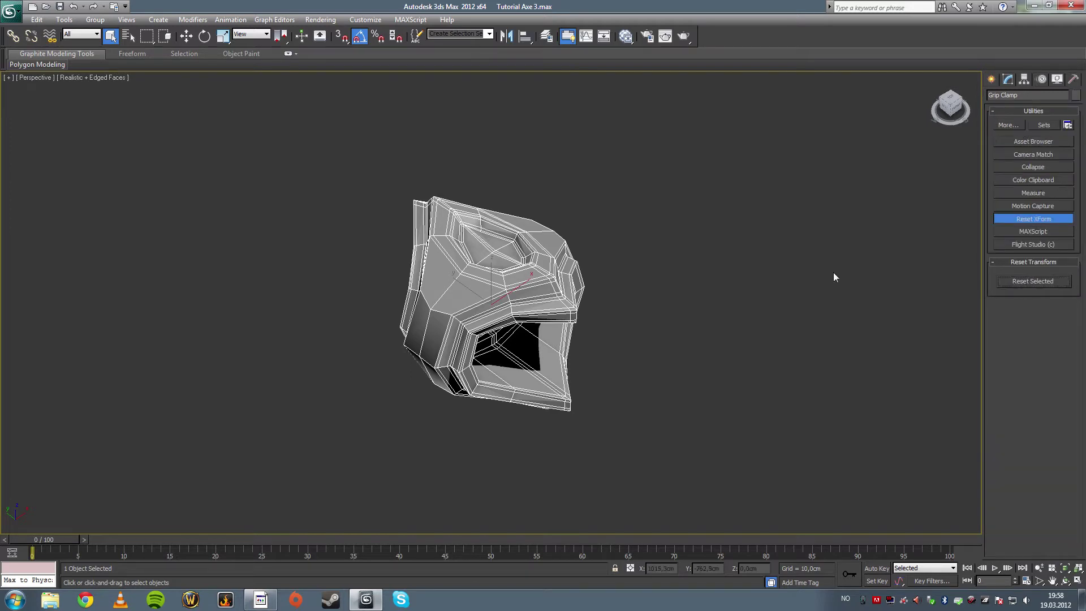
pyautogui.rightClick(727, 223)
pyautogui.moveTo(768, 341)
pyautogui.click(853, 340)
pyautogui.click(796, 311)
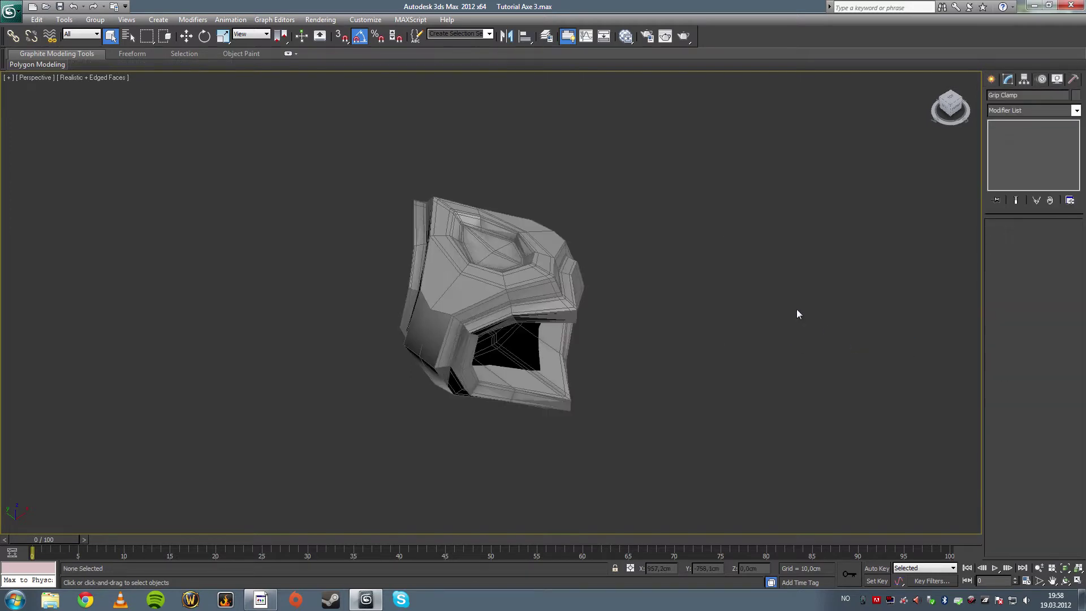
# Unhide all the other axe parts and deselect everything
pyautogui.click(513, 207)
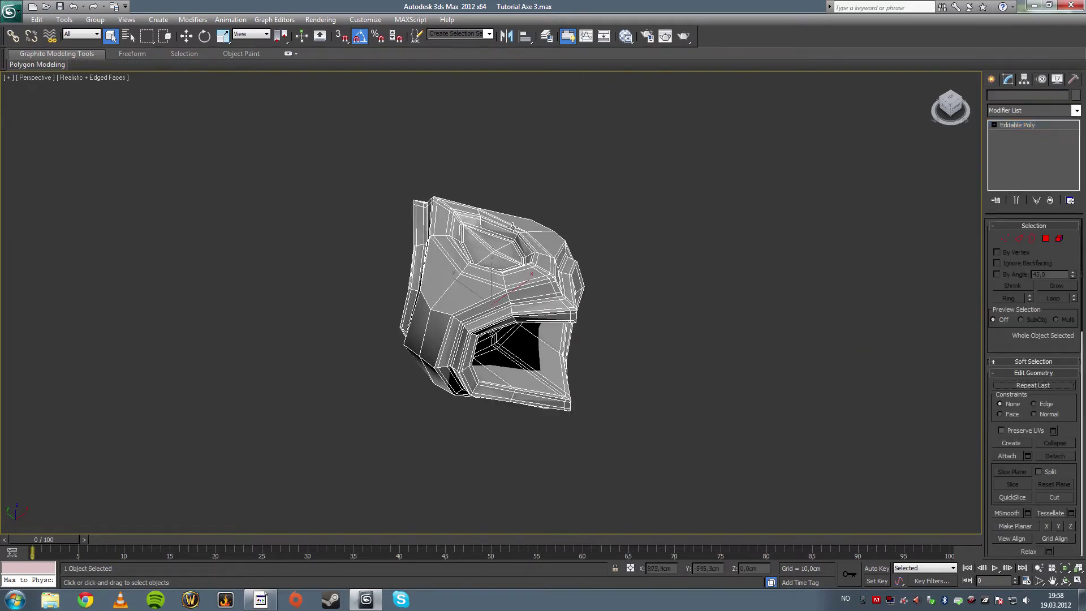
pyautogui.click(1007, 82)
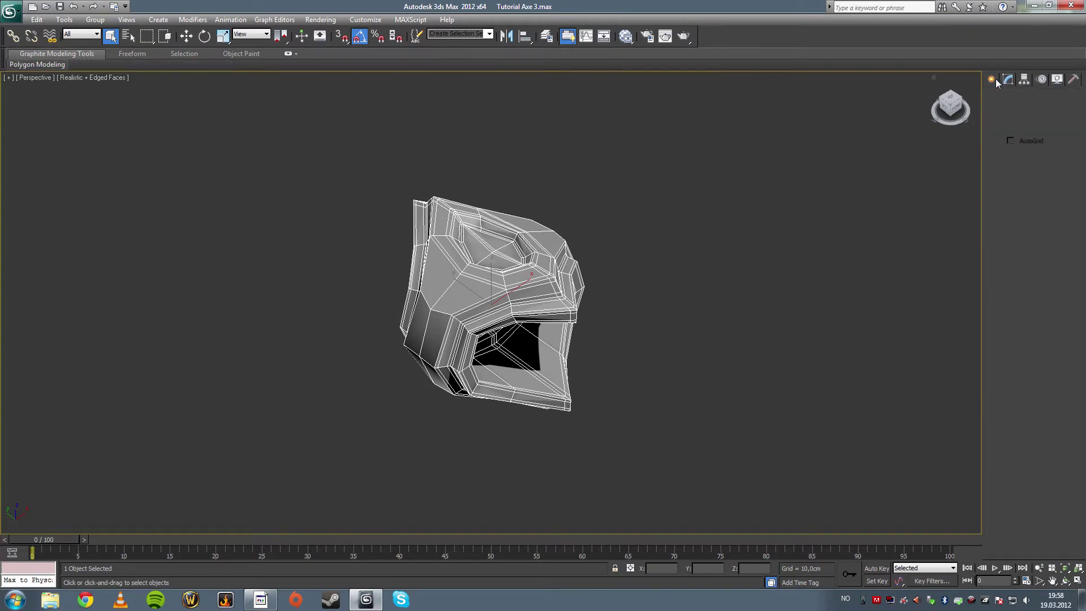
pyautogui.rightClick(697, 274)
pyautogui.click(716, 222)
pyautogui.click(717, 238)
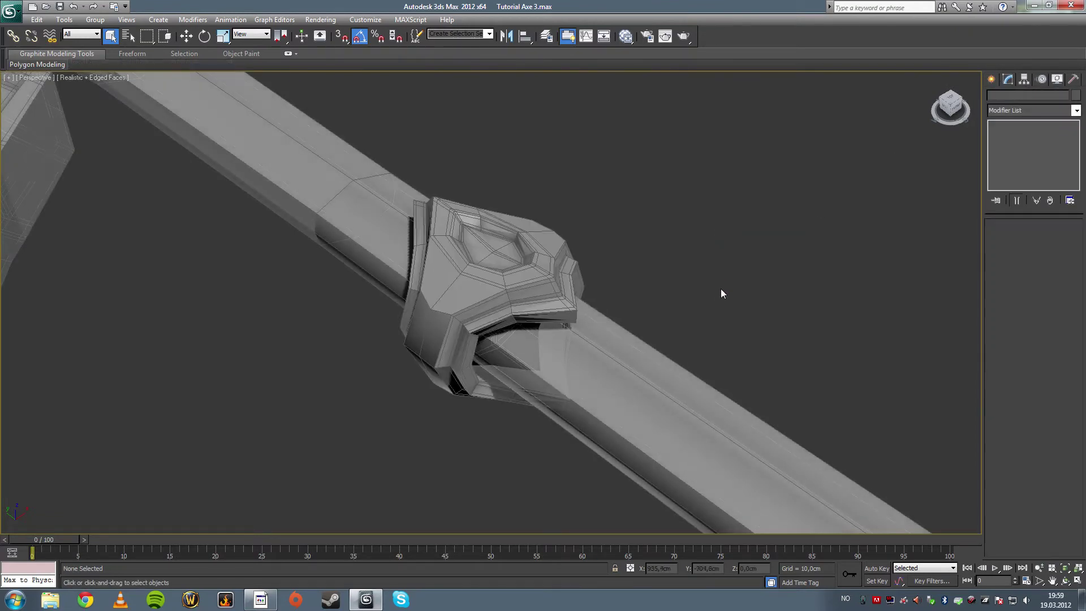
# Select the axe's shaft and start editing its edges
pyautogui.scroll(3, 686, 274)
pyautogui.keyDown('alt'); pyautogui.moveTo(686, 274); pyautogui.dragTo(615, 288, button='middle'); pyautogui.keyUp('alt')
pyautogui.scroll(-6, 693, 273)
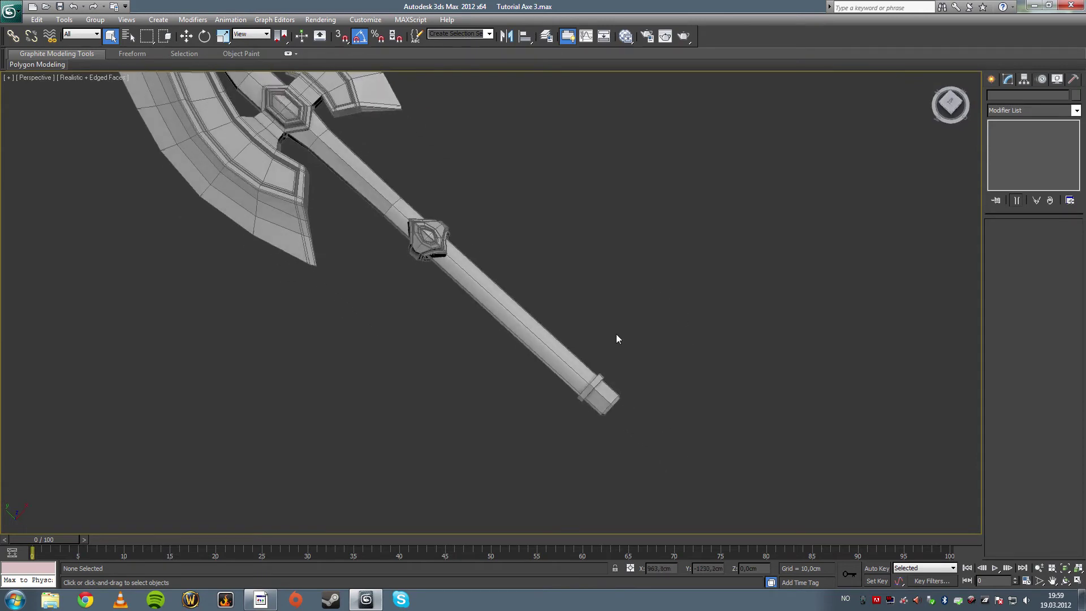
pyautogui.scroll(4, 617, 335)
pyautogui.keyDown('alt'); pyautogui.moveTo(616, 335); pyautogui.dragTo(646, 301, button='middle'); pyautogui.keyUp('alt')
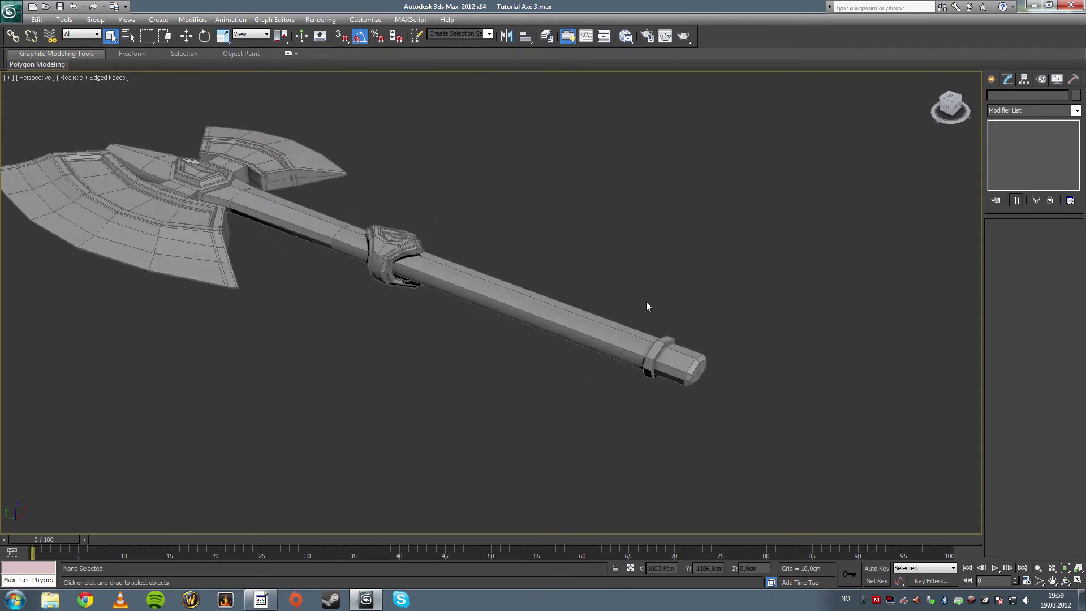
pyautogui.click(657, 365)
pyautogui.moveTo(709, 363); pyautogui.dragTo(562, 340, button='middle')
pyautogui.scroll(4, 669, 356)
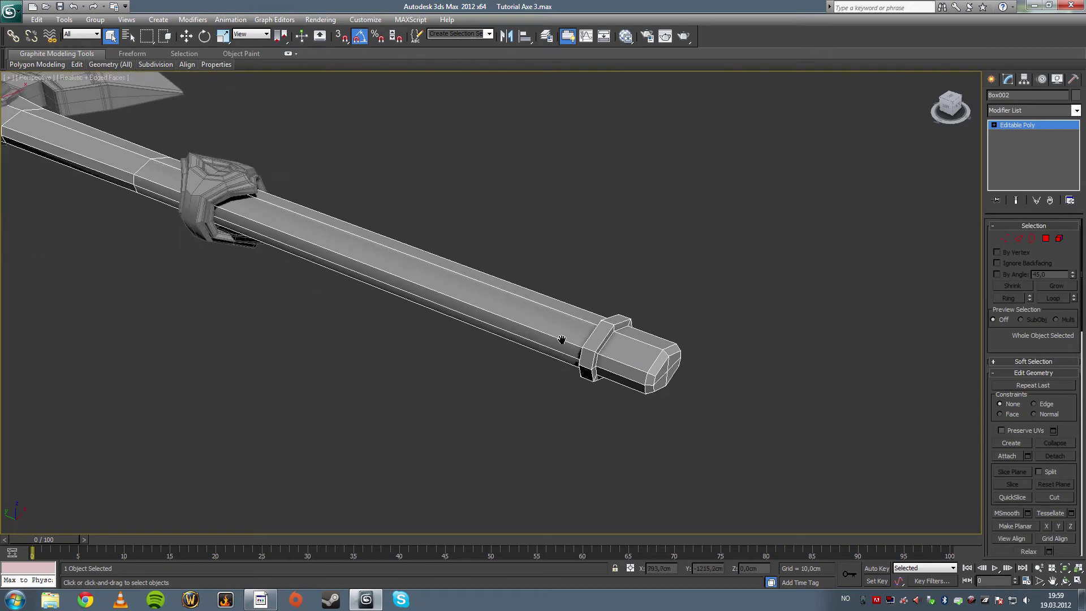
pyautogui.scroll(2, 562, 340)
pyautogui.moveTo(634, 339)
pyautogui.mouseDown(button='middle')
pyautogui.moveTo(557, 324)
pyautogui.moveTo(630, 341)
pyautogui.moveTo(619, 350)
pyautogui.mouseUp(button='middle')
pyautogui.click(1019, 238)
# Remove the raised collar's edges near the shaft's end using the maximized top view, then leave edge editing in perspective and deselect the shaft
pyautogui.scroll(-4, 601, 339)
pyautogui.hotkey('alt', 'w')
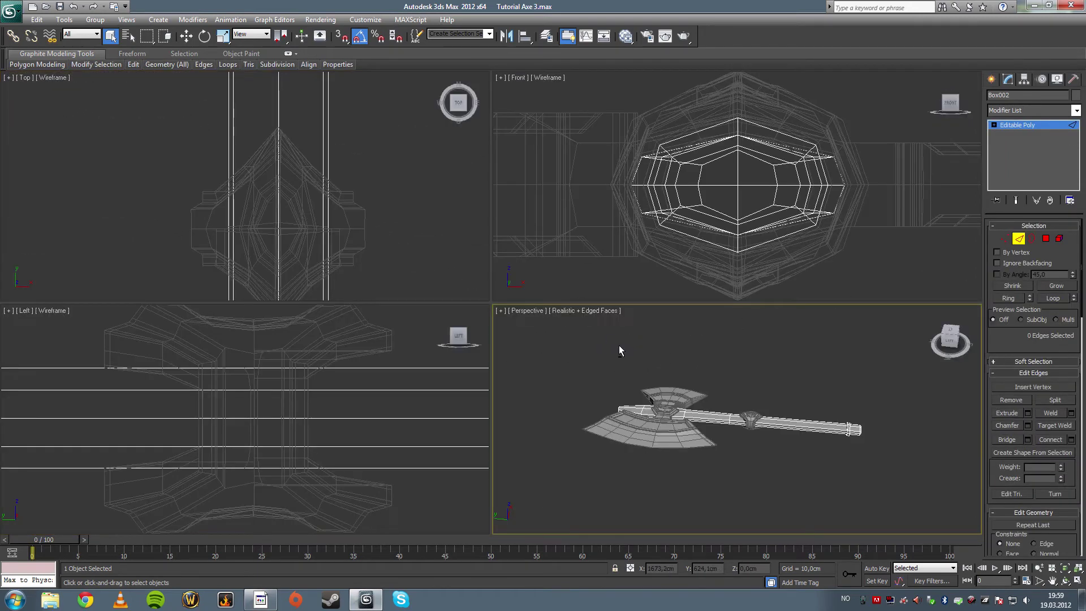
pyautogui.click(266, 282)
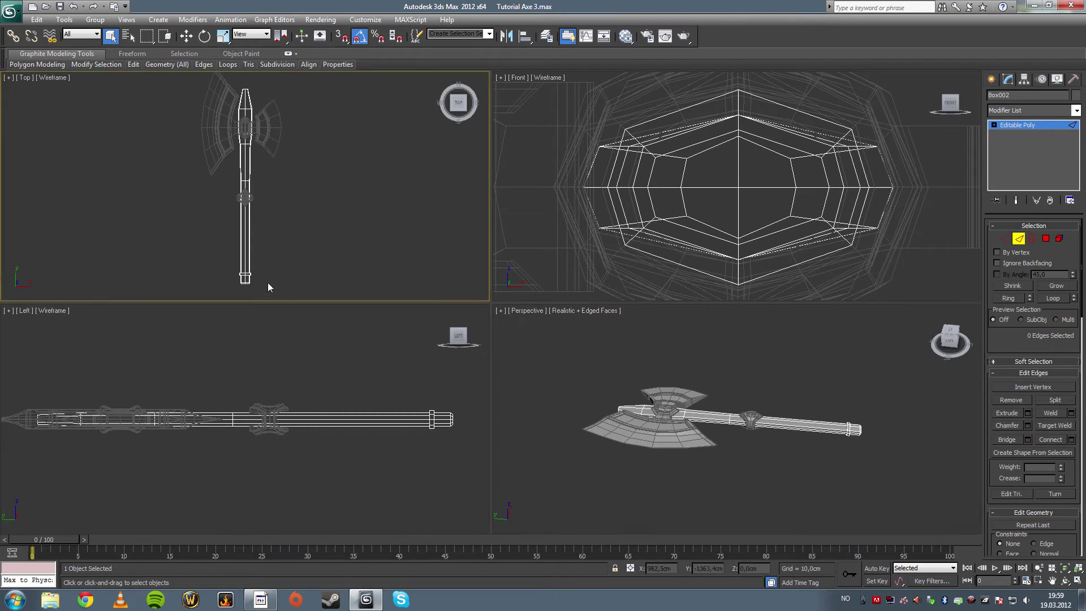
pyautogui.hotkey('alt', 'w')
pyautogui.scroll(6, 466, 272)
pyautogui.scroll(1, 443, 316)
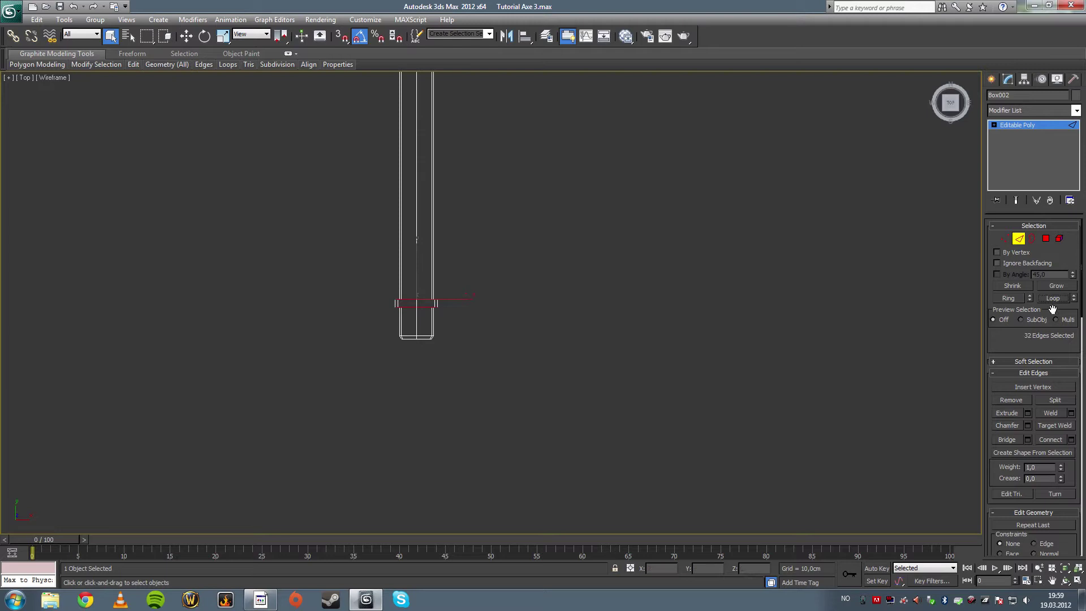
pyautogui.hotkey('ctrl', 'd')
pyautogui.hotkey('alt', 'w')
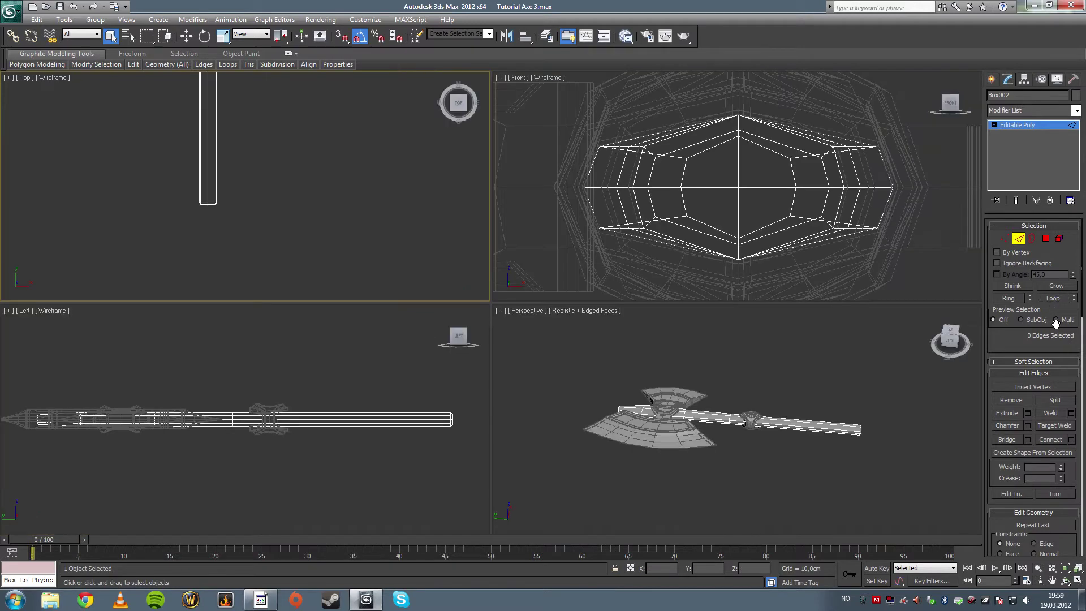
pyautogui.hotkey('alt', 'w')
pyautogui.moveTo(856, 449); pyautogui.dragTo(640, 463, button='middle')
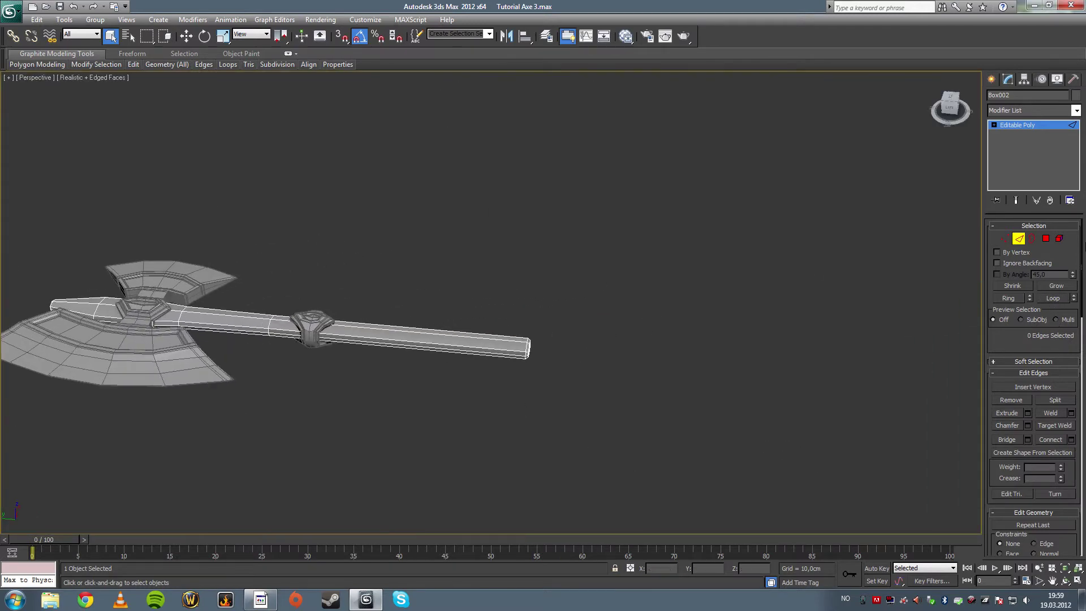
pyautogui.click(1016, 240)
pyautogui.click(727, 430)
# Clone the grip clamp along the shaft to place a copy near the handle's end
pyautogui.scroll(4, 559, 395)
pyautogui.moveTo(562, 388); pyautogui.dragTo(646, 352, button='middle')
pyautogui.click(296, 302)
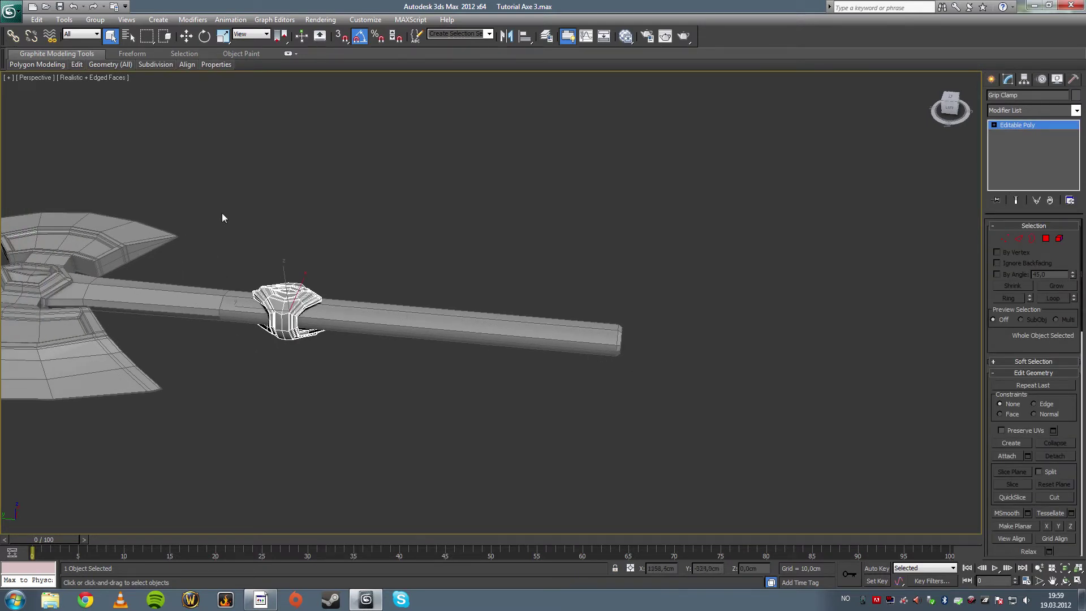
pyautogui.click(188, 38)
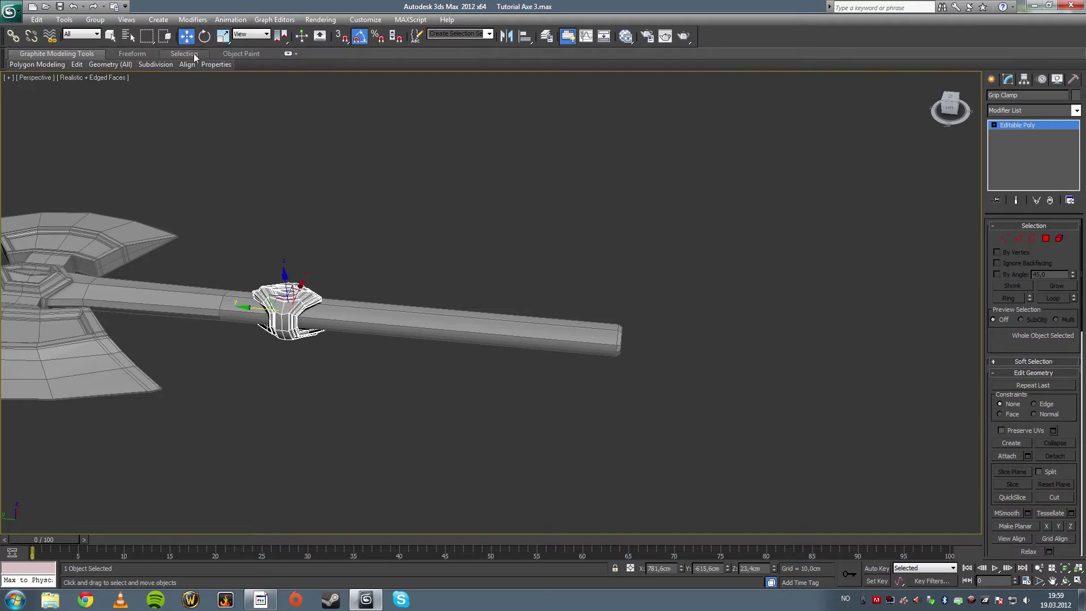
pyautogui.moveTo(253, 308)
pyautogui.keyDown('alt'); pyautogui.mouseDown(button='middle')
pyautogui.moveTo(343, 307)
pyautogui.moveTo(256, 304)
pyautogui.mouseUp(button='middle'); pyautogui.keyUp('alt')
pyautogui.moveTo(257, 309)
pyautogui.keyDown('shift'); pyautogui.mouseDown()
pyautogui.moveTo(553, 321)
pyautogui.moveTo(552, 337)
pyautogui.mouseUp(); pyautogui.keyUp('shift')
pyautogui.click(541, 346)
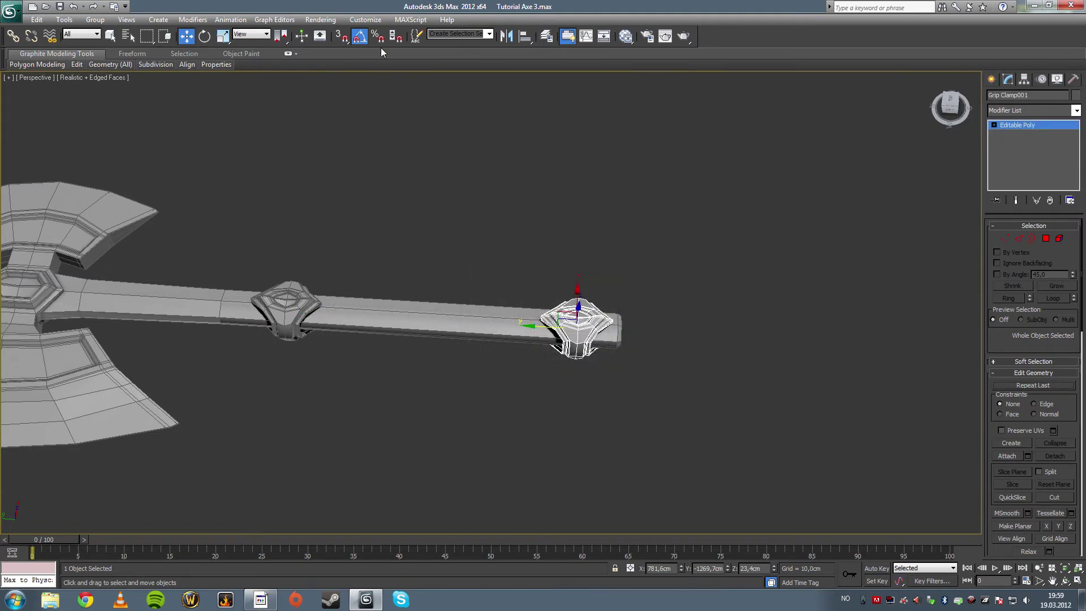
# Rotate the copied clamp 180 degrees about the Z axis and deselect it
pyautogui.press('e')
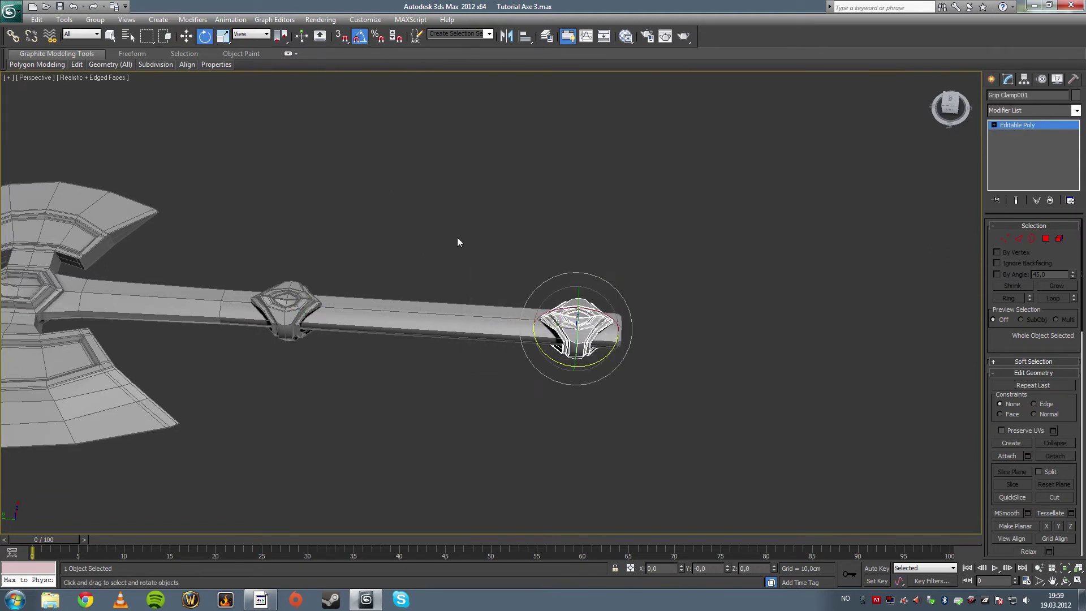
pyautogui.moveTo(555, 363)
pyautogui.mouseDown()
pyautogui.moveTo(672, 373)
pyautogui.moveTo(660, 375)
pyautogui.mouseUp()
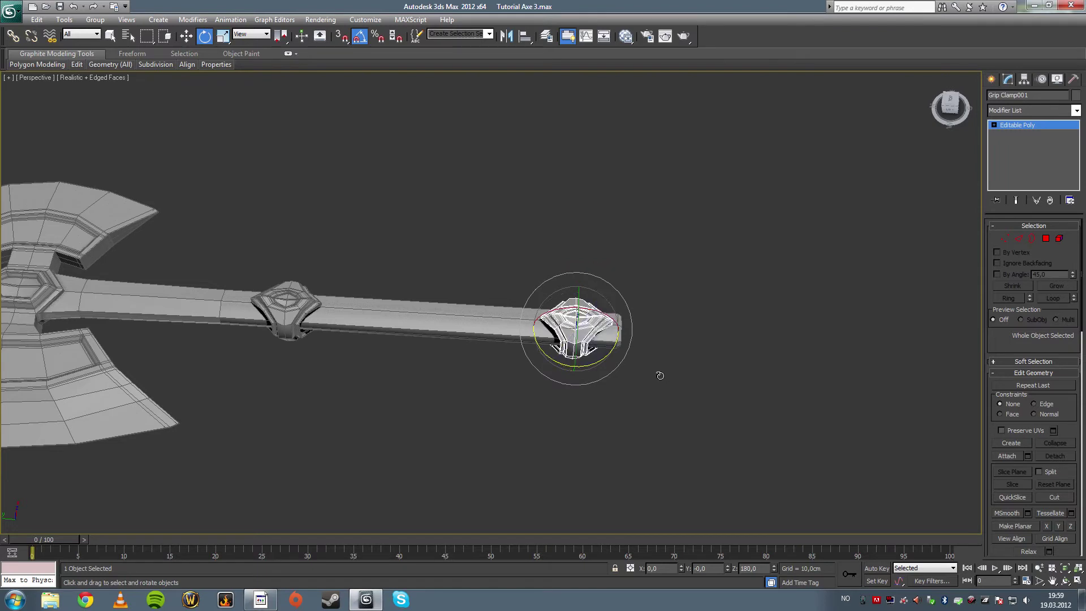
pyautogui.click(111, 39)
pyautogui.click(720, 275)
pyautogui.keyDown('alt'); pyautogui.moveTo(716, 283); pyautogui.dragTo(683, 309, button='middle'); pyautogui.keyUp('alt')
# Move the copied clamp outward along the shaft so it caps the handle's end, then deselect it
pyautogui.click(589, 285)
pyautogui.press('w')
pyautogui.moveTo(546, 305); pyautogui.dragTo(584, 306)
pyautogui.click(540, 198)
pyautogui.keyDown('alt'); pyautogui.moveTo(540, 198); pyautogui.dragTo(532, 237, button='middle'); pyautogui.keyUp('alt')
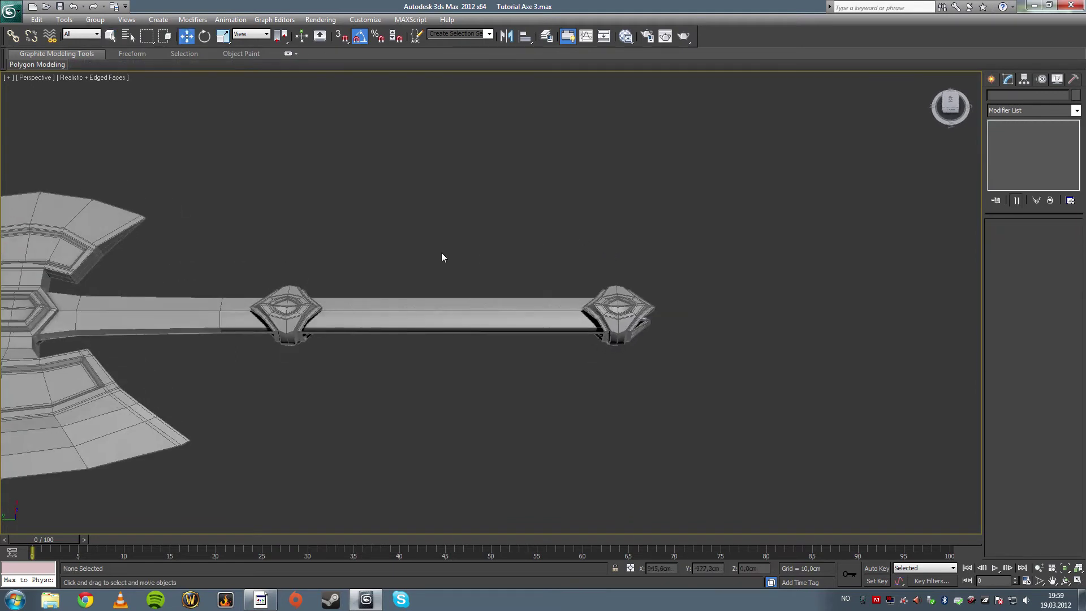
# Connect the shaft's eight lengthwise edges around the grip with 2 segments and a pinch of 81
pyautogui.click(108, 39)
pyautogui.click(456, 317)
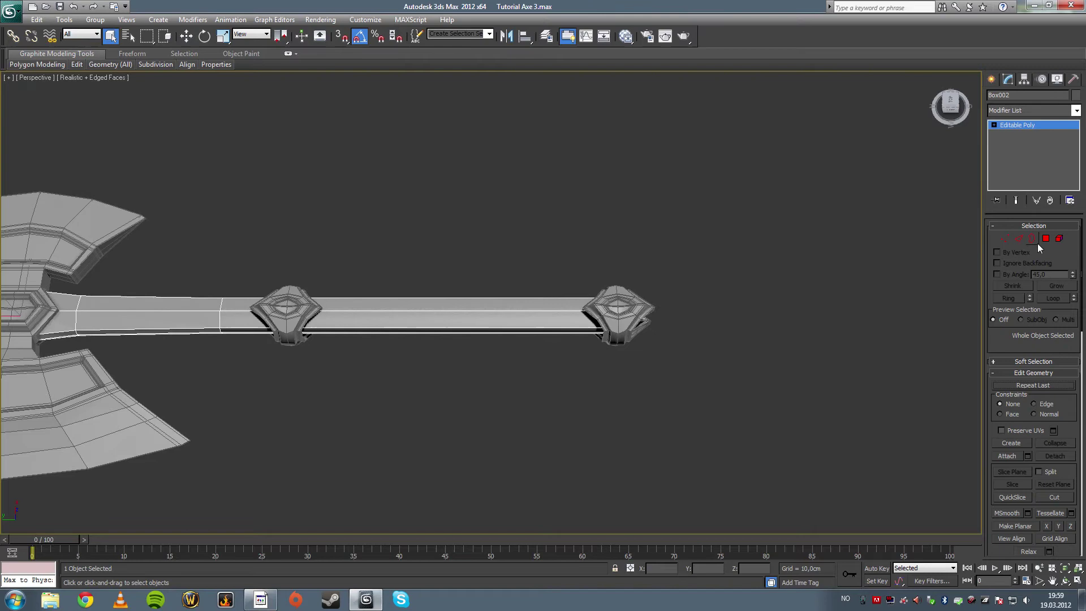
pyautogui.click(1018, 239)
pyautogui.keyDown('alt'); pyautogui.moveTo(705, 391); pyautogui.dragTo(549, 352, button='middle'); pyautogui.keyUp('alt')
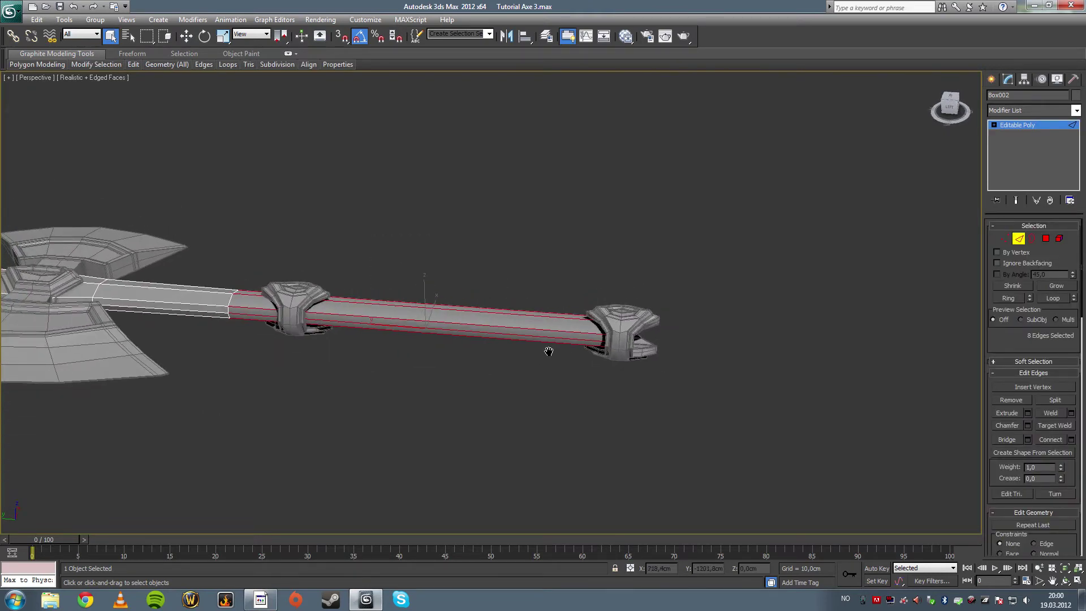
pyautogui.click(1070, 440)
pyautogui.keyDown('alt'); pyautogui.moveTo(528, 383); pyautogui.dragTo(550, 403, button='middle'); pyautogui.keyUp('alt')
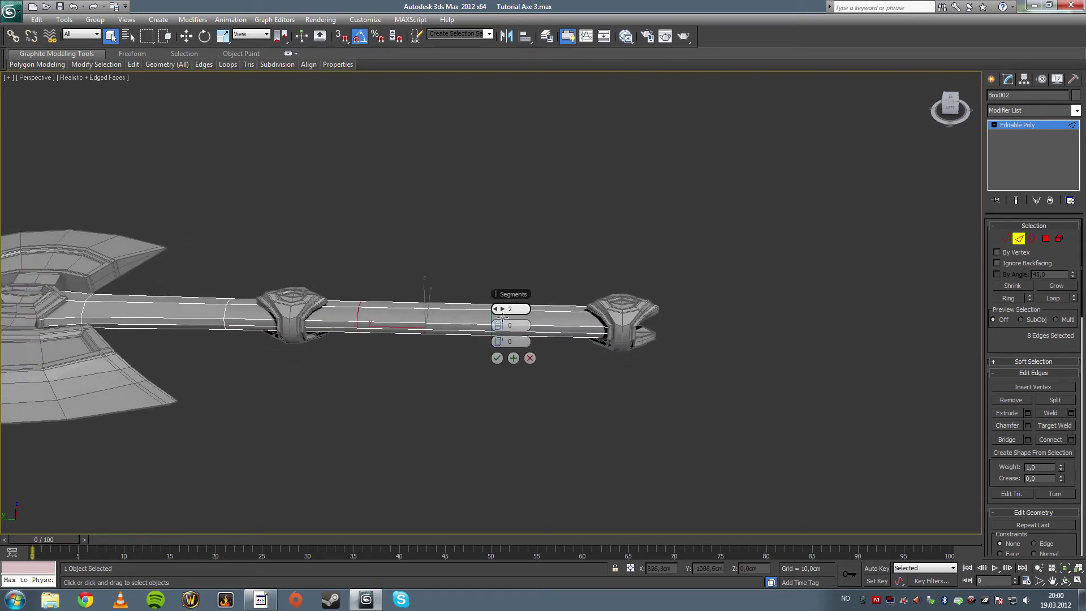
pyautogui.moveTo(503, 327); pyautogui.dragTo(687, 334)
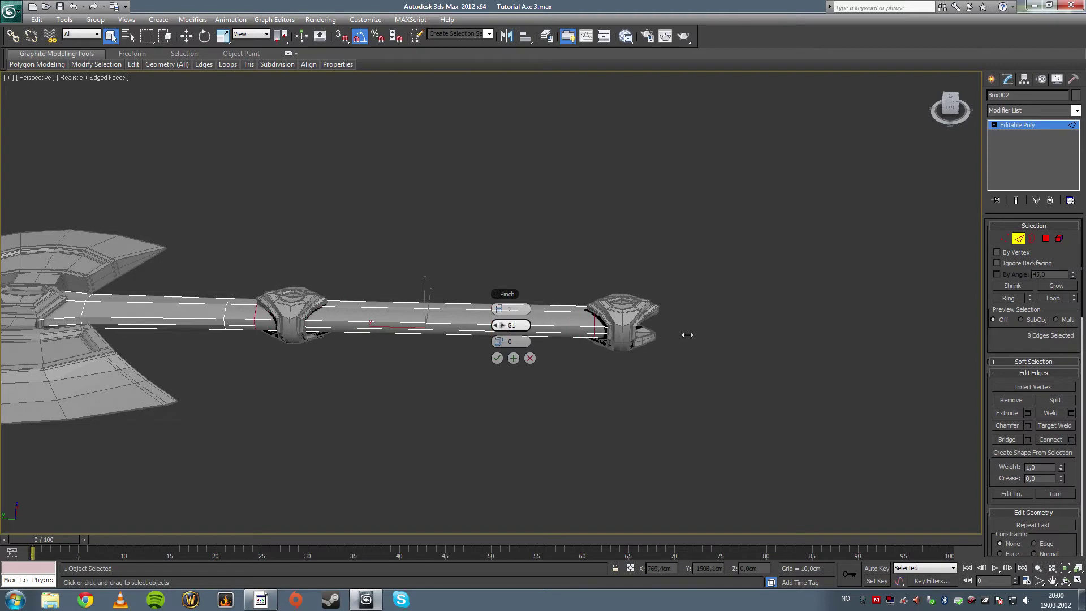
pyautogui.click(497, 357)
# Move both new edge loops along the shaft until the outer one sits inside the end clamp, checking in wireframe
pyautogui.click(188, 37)
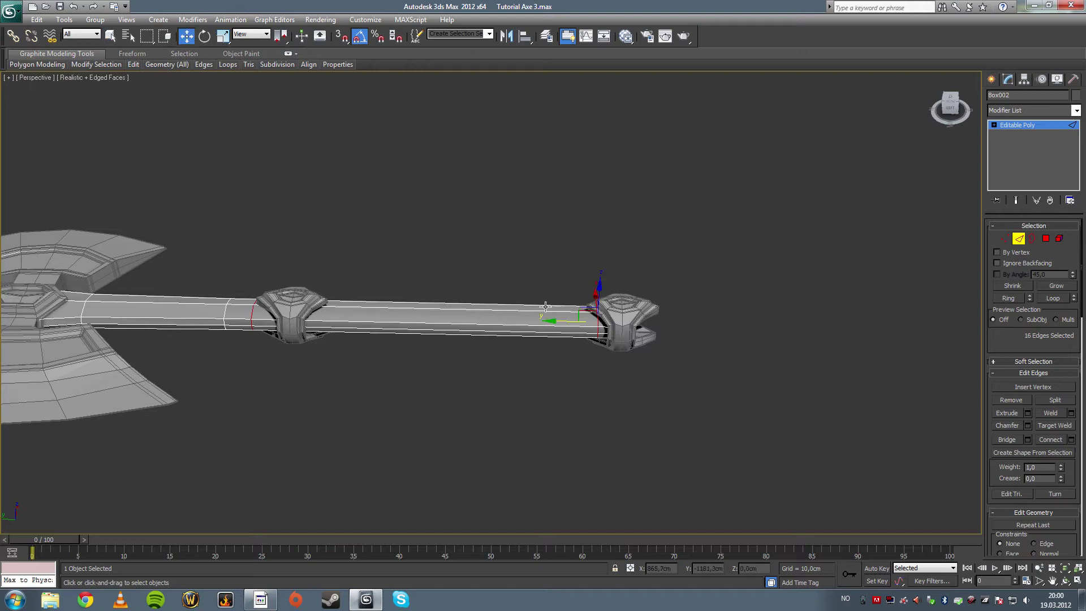
pyautogui.moveTo(588, 323); pyautogui.dragTo(570, 326)
pyautogui.press('F4')
pyautogui.press('F4')
pyautogui.press('F3')
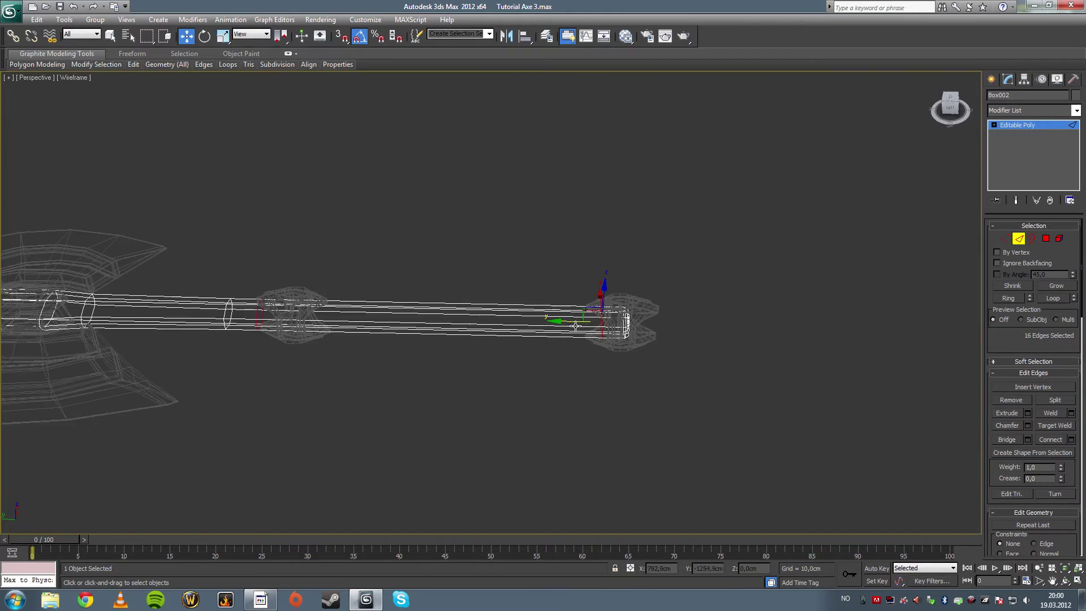
pyautogui.moveTo(586, 323); pyautogui.dragTo(600, 325)
# Move only the inner edge loop beneath the first grip clamp, then leave edge editing and return to shaded display
pyautogui.keyDown('alt'); pyautogui.moveTo(563, 281); pyautogui.dragTo(645, 357); pyautogui.keyUp('alt')
pyautogui.moveTo(261, 321); pyautogui.dragTo(282, 322)
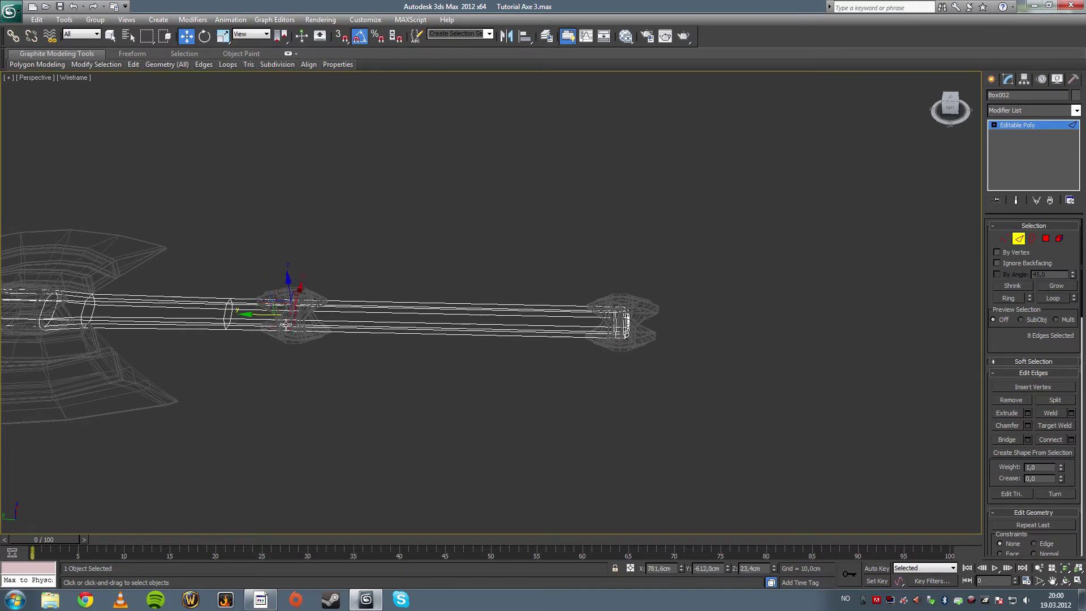
pyautogui.click(358, 400)
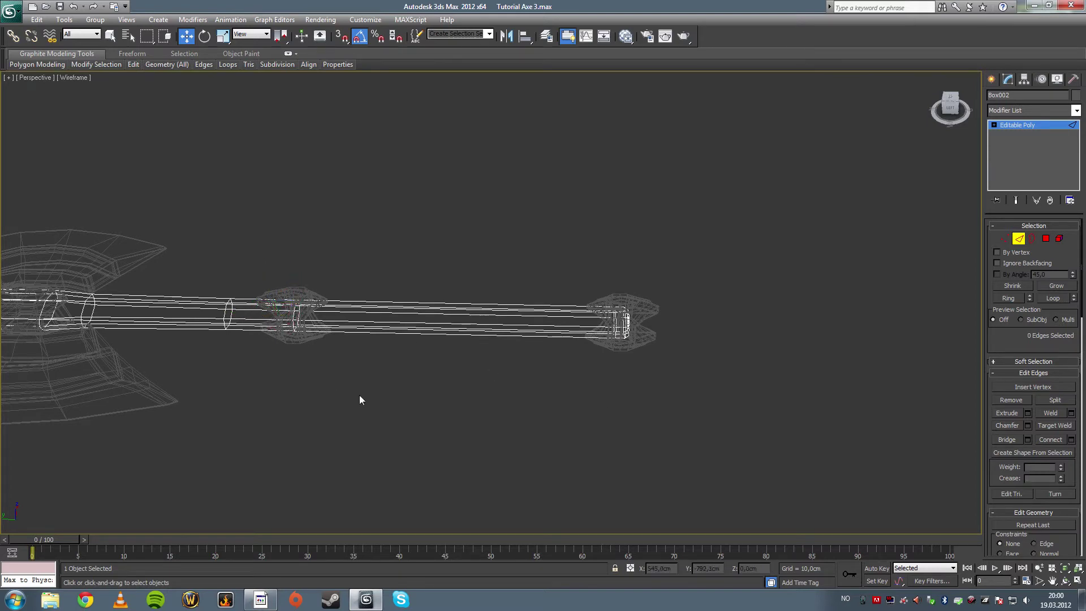
pyautogui.click(1002, 238)
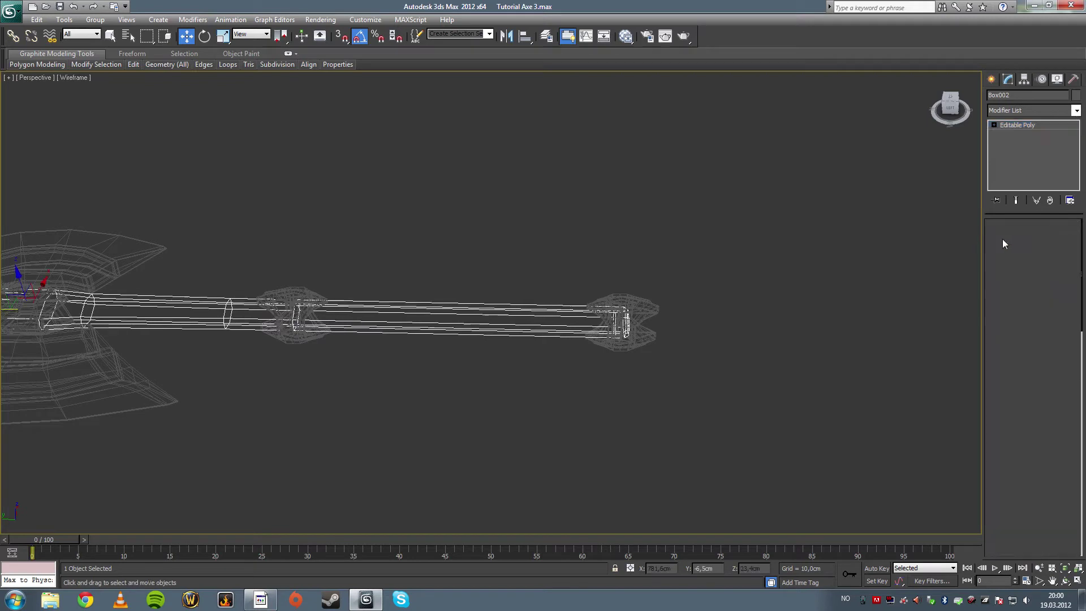
pyautogui.click(671, 212)
pyautogui.press('F3')
# Connect the shaft's eight lengthwise edges between the two clamps with 8 segments and a pinch of 0
pyautogui.moveTo(449, 273); pyautogui.dragTo(481, 348)
pyautogui.click(1019, 238)
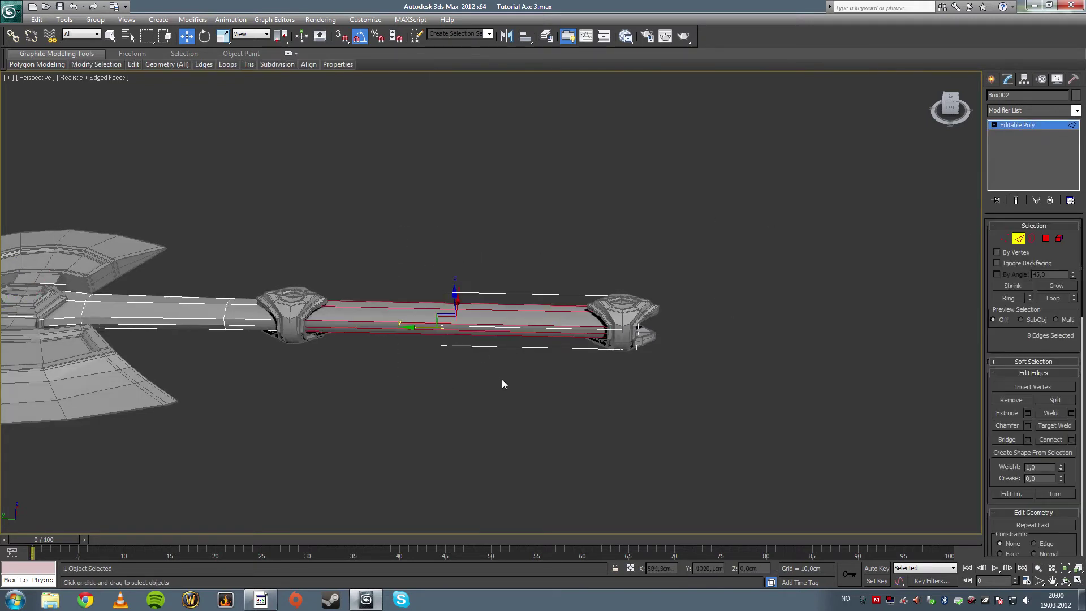
pyautogui.moveTo(502, 379)
pyautogui.keyDown('alt'); pyautogui.mouseDown(button='middle')
pyautogui.moveTo(514, 380)
pyautogui.moveTo(514, 399)
pyautogui.moveTo(499, 396)
pyautogui.moveTo(498, 369)
pyautogui.mouseUp(button='middle'); pyautogui.keyUp('alt')
pyautogui.scroll(5, 518, 406)
pyautogui.scroll(1, 498, 368)
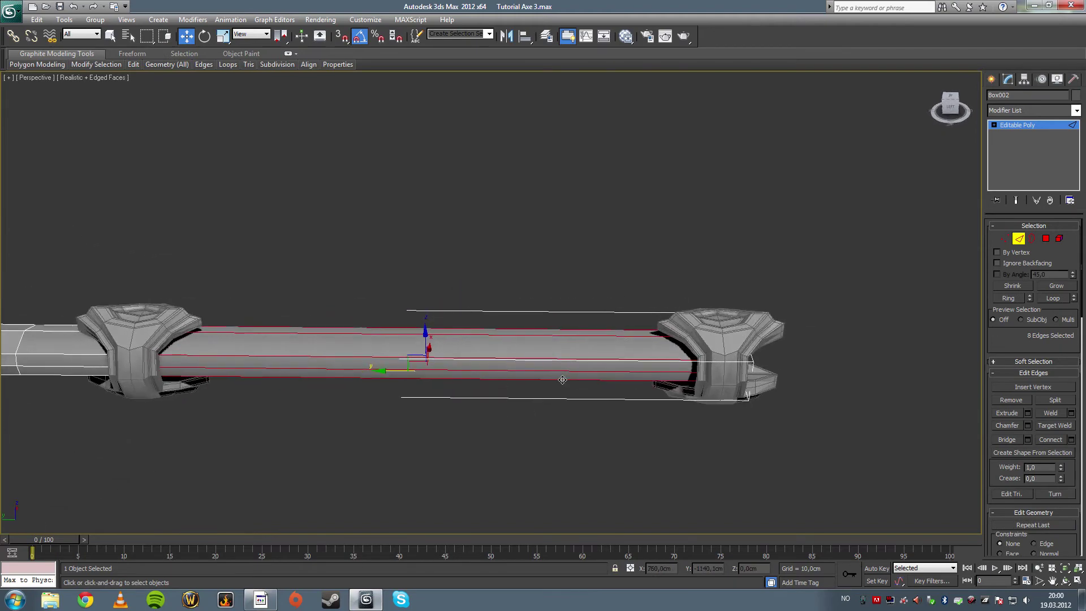
pyautogui.click(1070, 440)
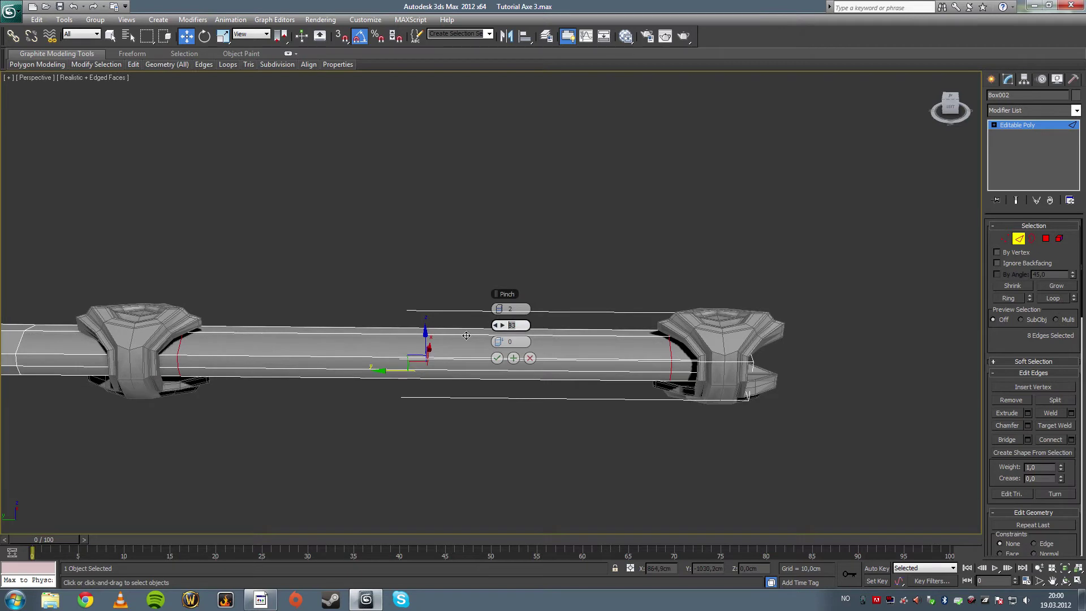
pyautogui.write('0')
pyautogui.press('Return')
pyautogui.moveTo(500, 309); pyautogui.dragTo(504, 309)
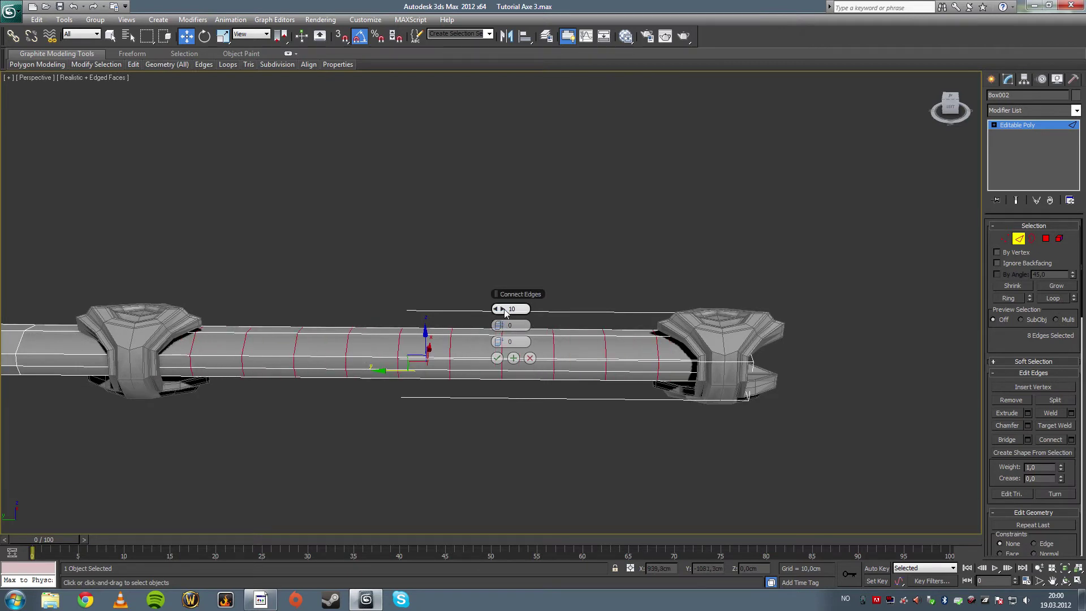
pyautogui.click(497, 309)
pyautogui.click(497, 309)
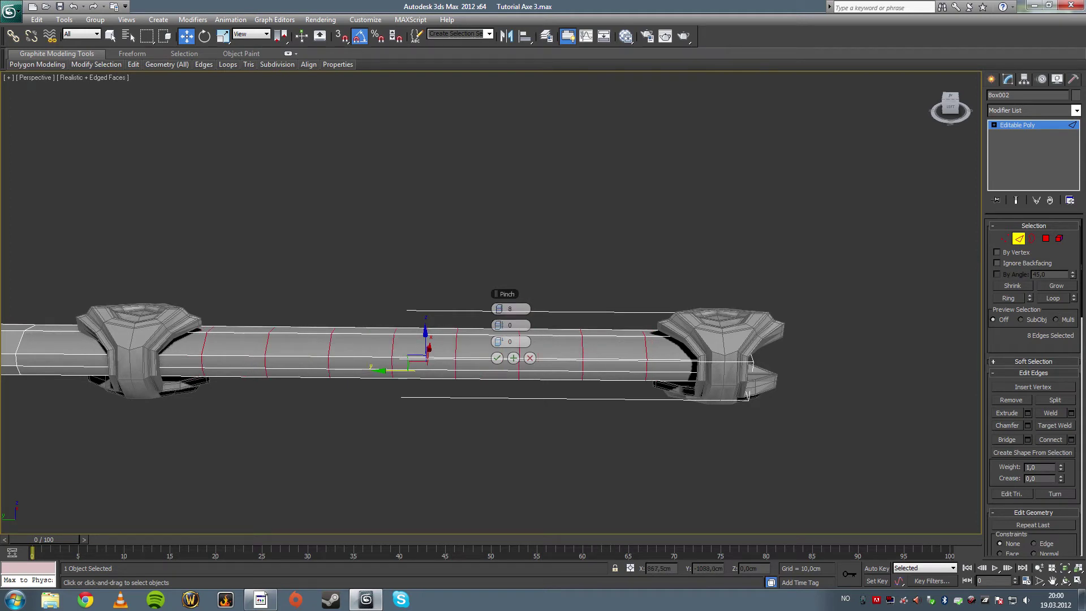
pyautogui.click(496, 358)
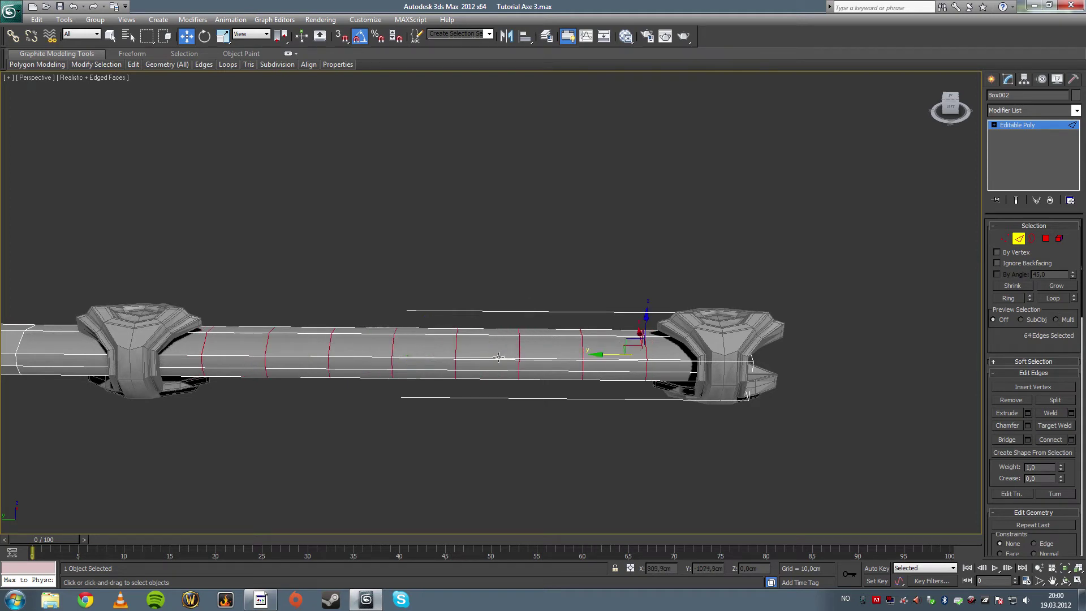
# Chamfer the eight new edge loops by 4.6 cm with 1 segment, then leave edge editing
pyautogui.click(1027, 425)
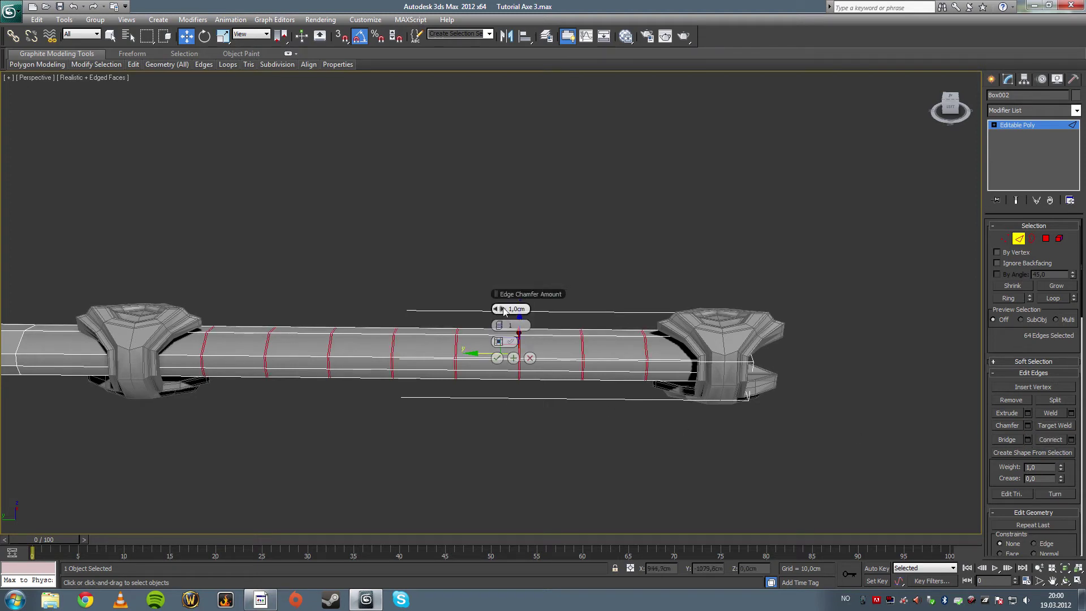
pyautogui.click(502, 325)
pyautogui.click(496, 325)
pyautogui.moveTo(502, 308)
pyautogui.mouseDown()
pyautogui.moveTo(537, 308)
pyautogui.moveTo(521, 309)
pyautogui.mouseUp()
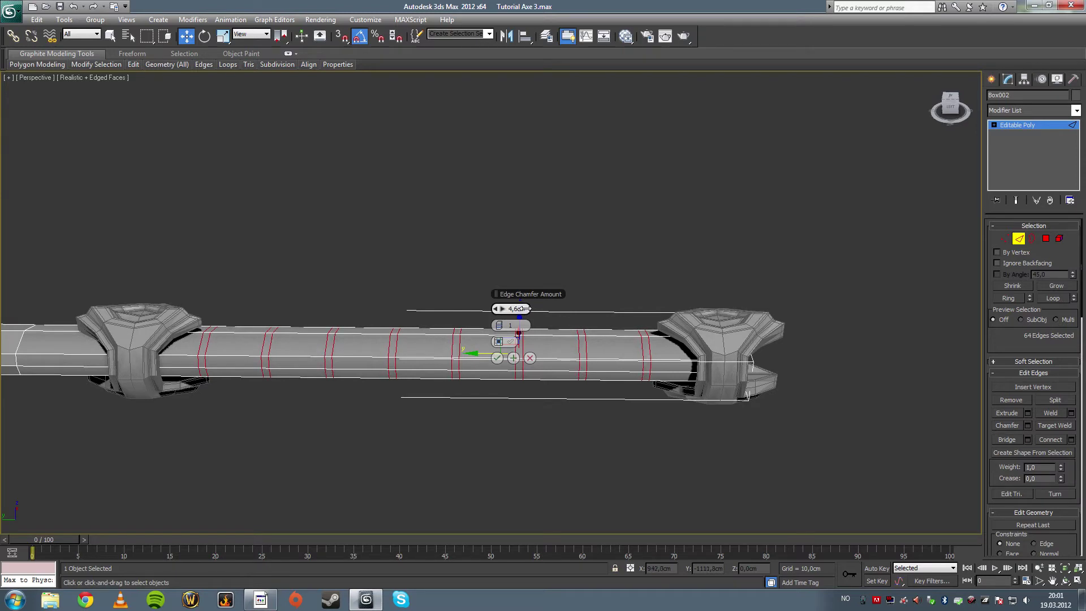
pyautogui.click(497, 358)
pyautogui.click(1018, 239)
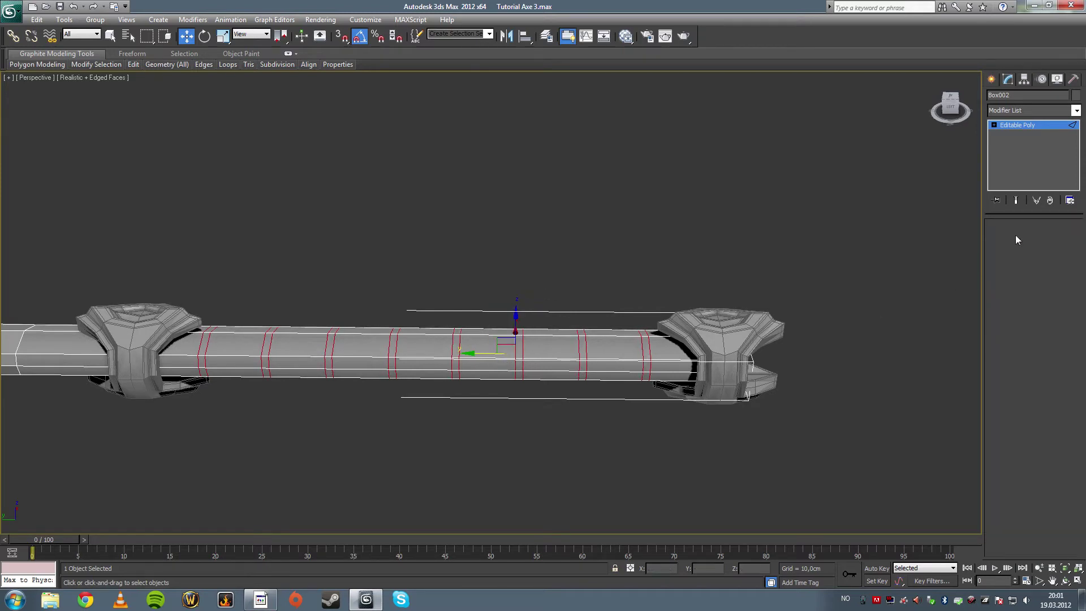
# In the Left view, select the seven wide polygon bands between the narrow chamfered strips along the grip
pyautogui.click(109, 36)
pyautogui.click(193, 156)
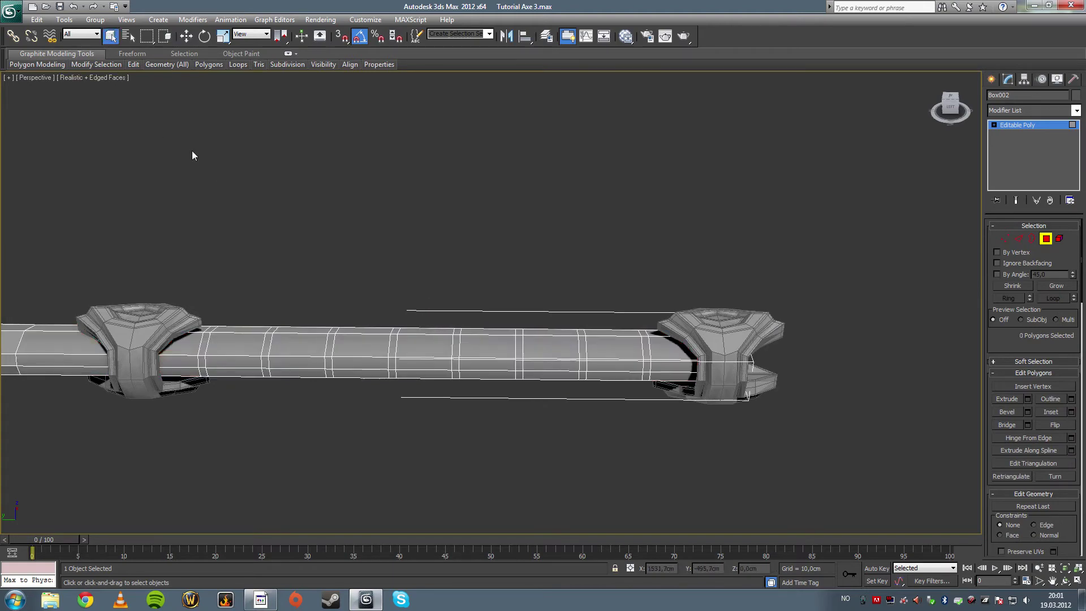
pyautogui.hotkey('alt', 'w')
pyautogui.press('z')
pyautogui.click(262, 243)
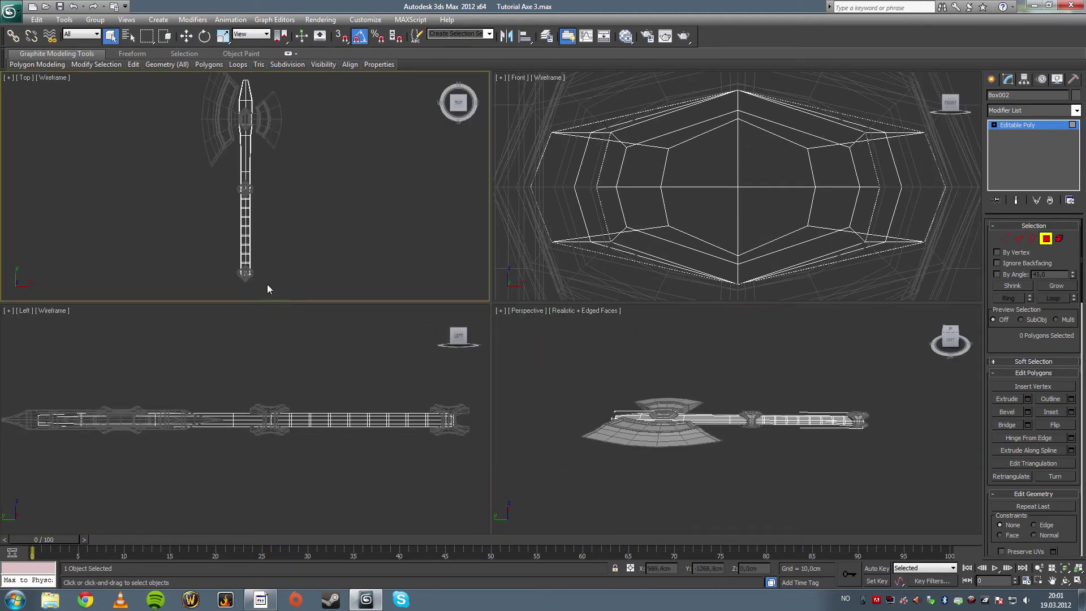
pyautogui.click(294, 396)
pyautogui.hotkey('alt', 'w')
pyautogui.moveTo(483, 350); pyautogui.dragTo(264, 375, button='middle')
pyautogui.scroll(4, 449, 335)
pyautogui.moveTo(433, 314); pyautogui.dragTo(386, 304, button='middle')
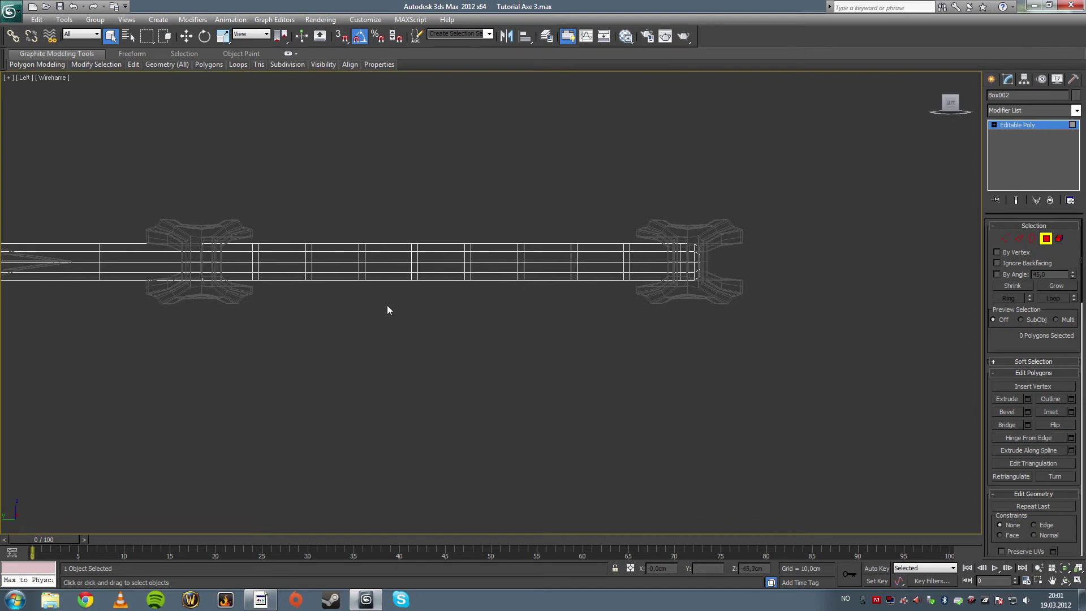
pyautogui.moveTo(284, 284); pyautogui.dragTo(339, 291)
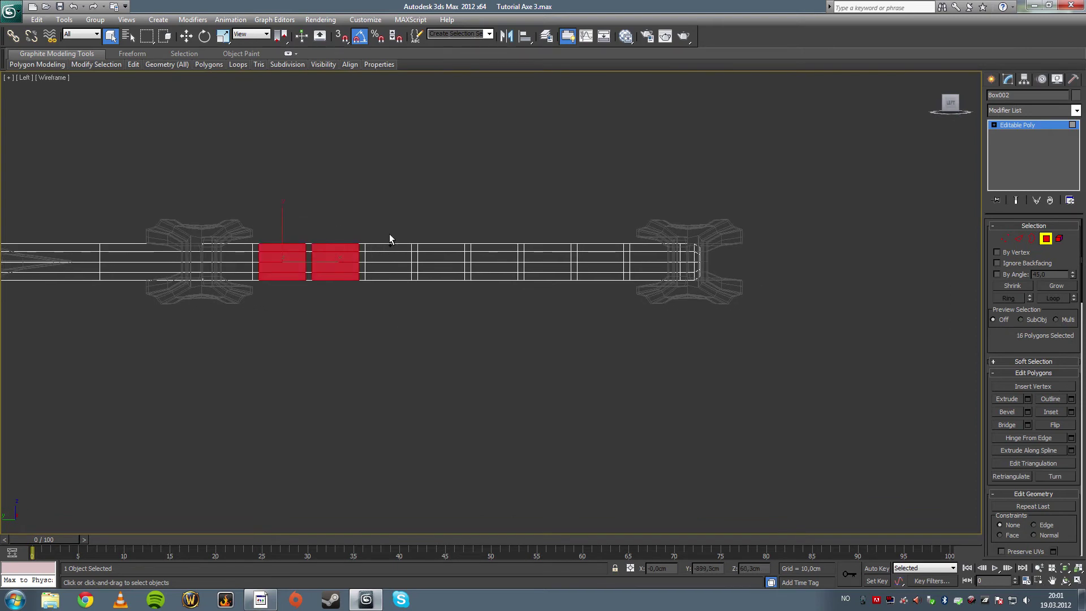
pyautogui.keyDown('ctrl'); pyautogui.moveTo(402, 305); pyautogui.dragTo(402, 305); pyautogui.keyUp('ctrl')
pyautogui.keyDown('ctrl'); pyautogui.moveTo(446, 226); pyautogui.dragTo(450, 309); pyautogui.keyUp('ctrl')
pyautogui.keyDown('ctrl'); pyautogui.moveTo(490, 237); pyautogui.dragTo(502, 314); pyautogui.keyUp('ctrl')
pyautogui.keyDown('ctrl'); pyautogui.moveTo(553, 245); pyautogui.dragTo(551, 315); pyautogui.keyUp('ctrl')
pyautogui.keyDown('ctrl'); pyautogui.moveTo(610, 246); pyautogui.dragTo(603, 307); pyautogui.keyUp('ctrl')
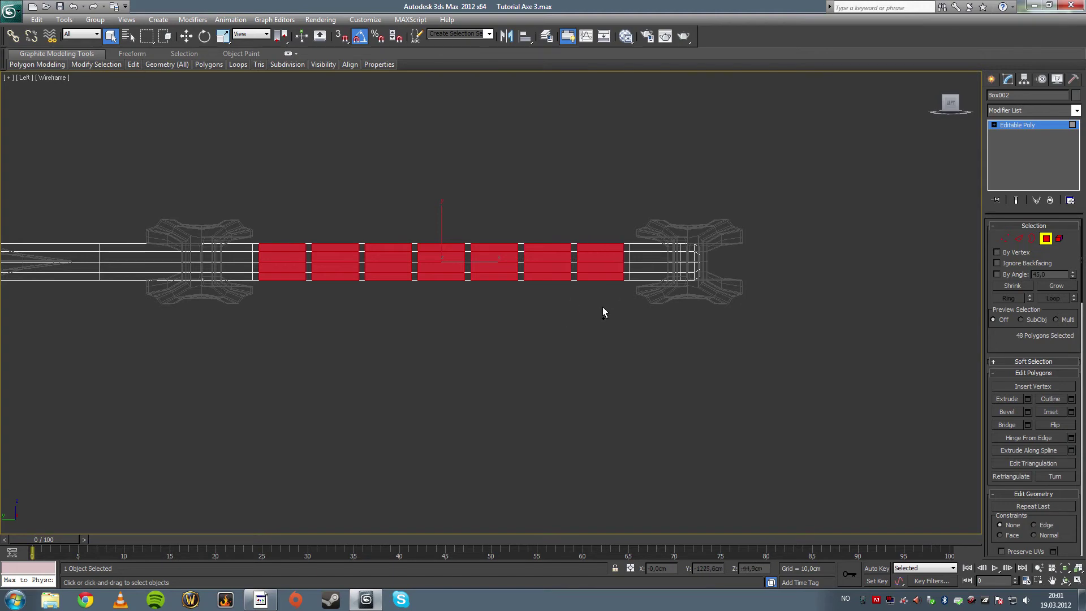
# Set up a 10 cm extrusion of the seven selected bands along their local normals
pyautogui.hotkey('alt', 'w')
pyautogui.click(1065, 580)
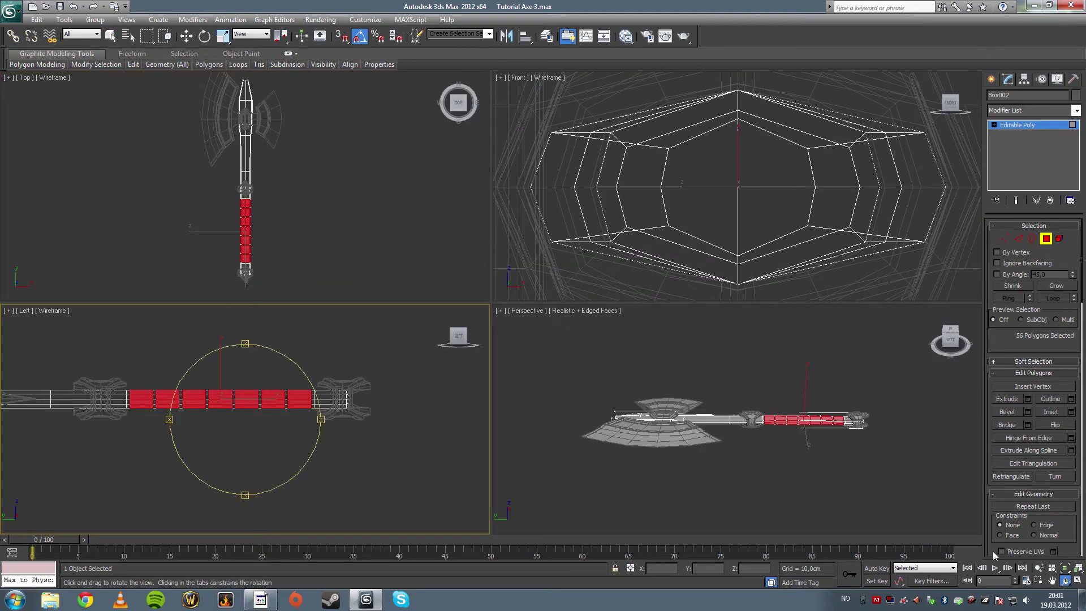
pyautogui.press('z')
pyautogui.click(805, 450)
pyautogui.hotkey('alt', 'w')
pyautogui.moveTo(527, 285); pyautogui.dragTo(519, 296)
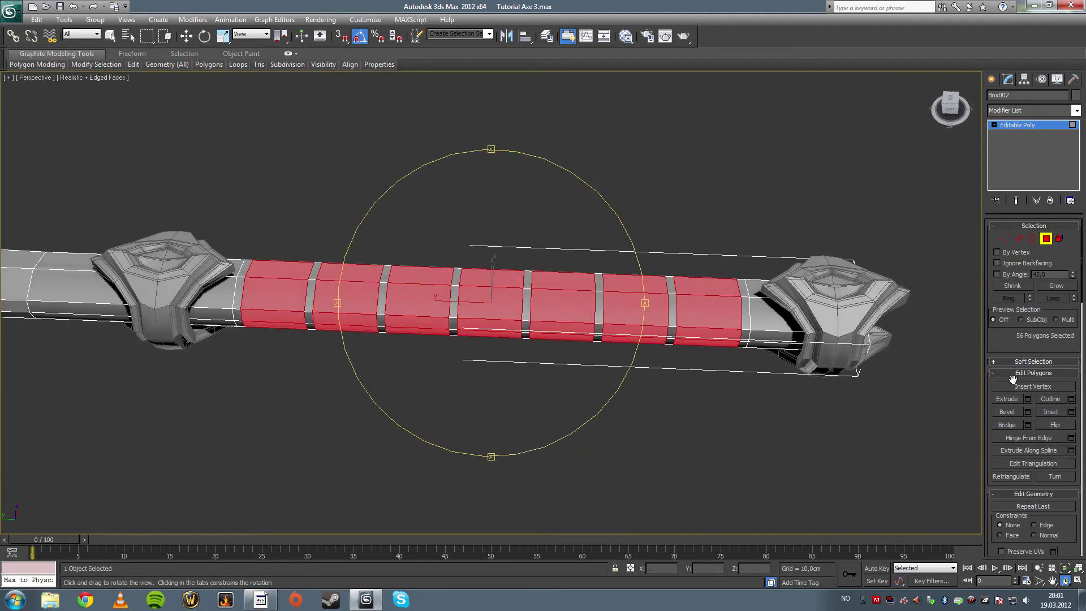
pyautogui.moveTo(621, 371); pyautogui.dragTo(533, 358)
pyautogui.click(509, 308)
pyautogui.click(534, 331)
pyautogui.moveTo(602, 320)
pyautogui.mouseDown()
pyautogui.moveTo(613, 359)
pyautogui.moveTo(589, 311)
pyautogui.moveTo(560, 313)
pyautogui.moveTo(608, 303)
pyautogui.mouseUp()
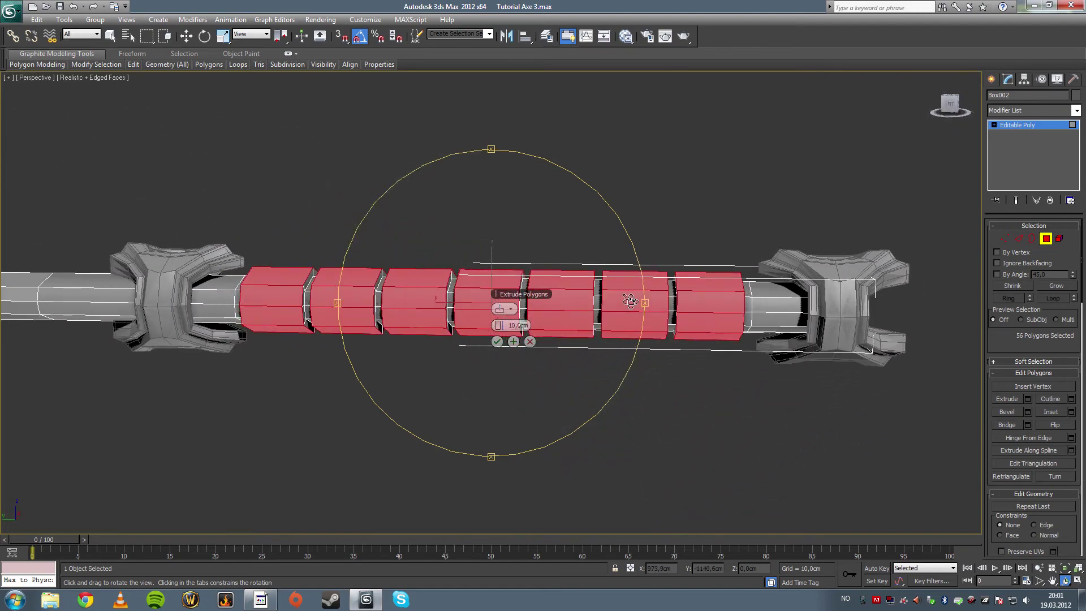
pyautogui.moveTo(373, 321); pyautogui.dragTo(414, 317, button='middle')
pyautogui.press('F3')
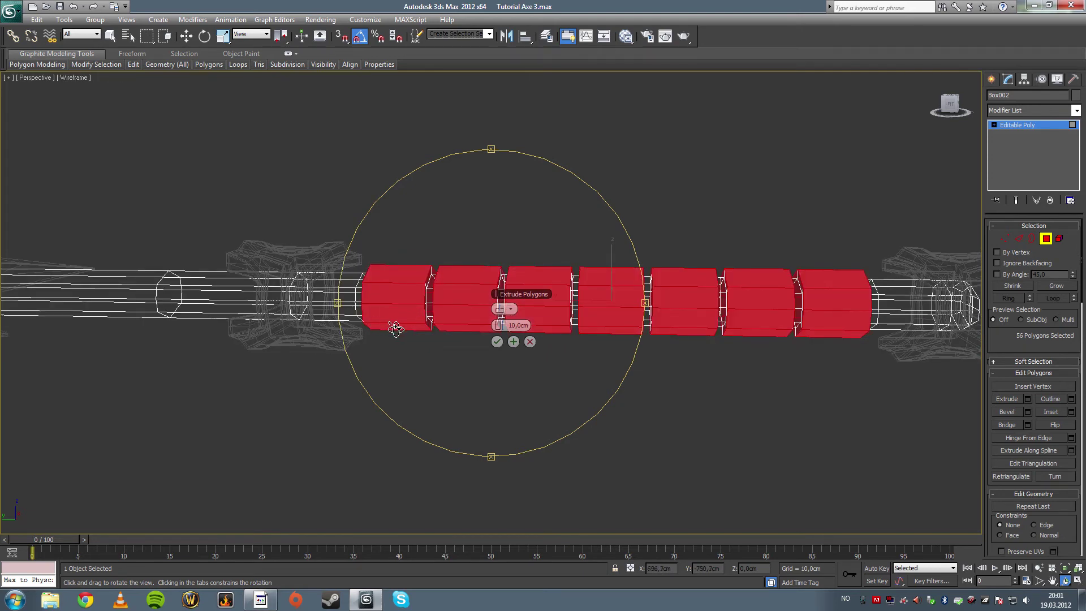
# Add the two end bands running beneath the clamps to the polygons being extruded
pyautogui.hotkey('alt', 'w')
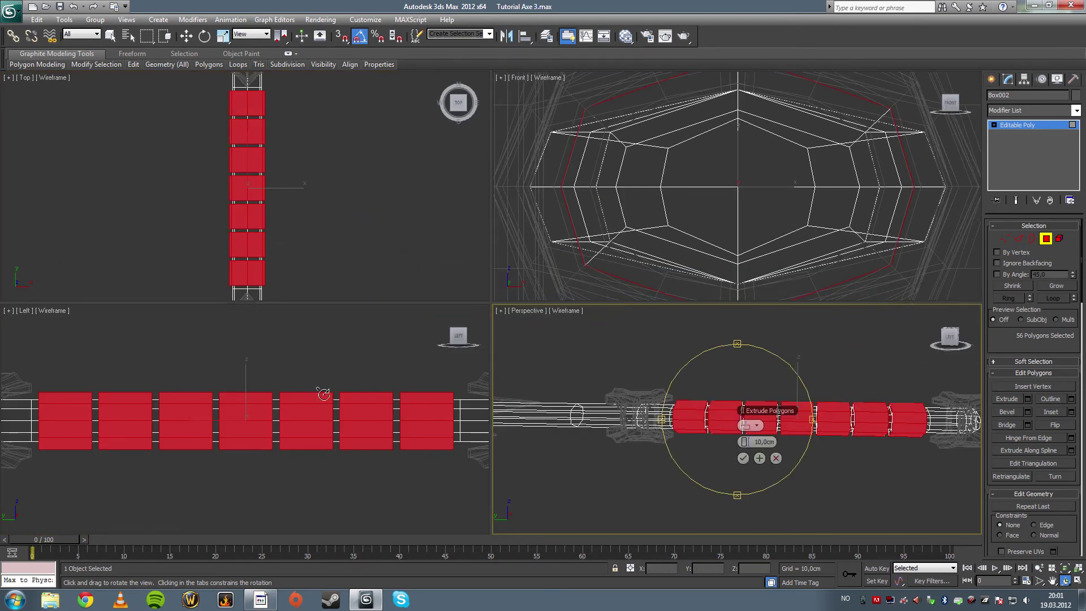
pyautogui.moveTo(242, 407); pyautogui.dragTo(291, 412, button='middle')
pyautogui.scroll(-1, 295, 405)
pyautogui.click(110, 36)
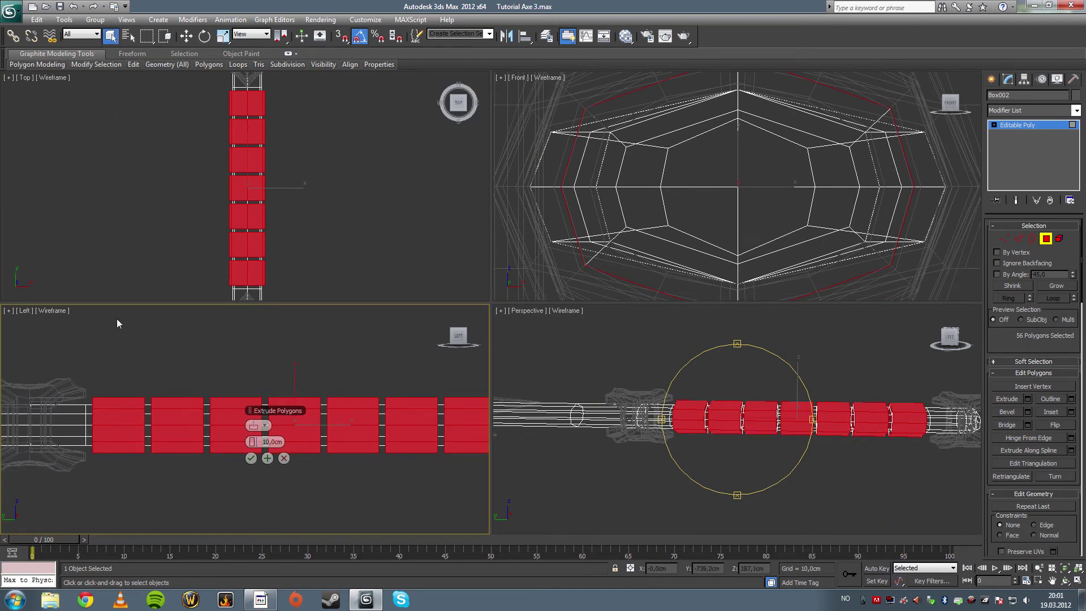
pyautogui.keyDown('ctrl'); pyautogui.moveTo(67, 465); pyautogui.dragTo(67, 465); pyautogui.keyUp('ctrl')
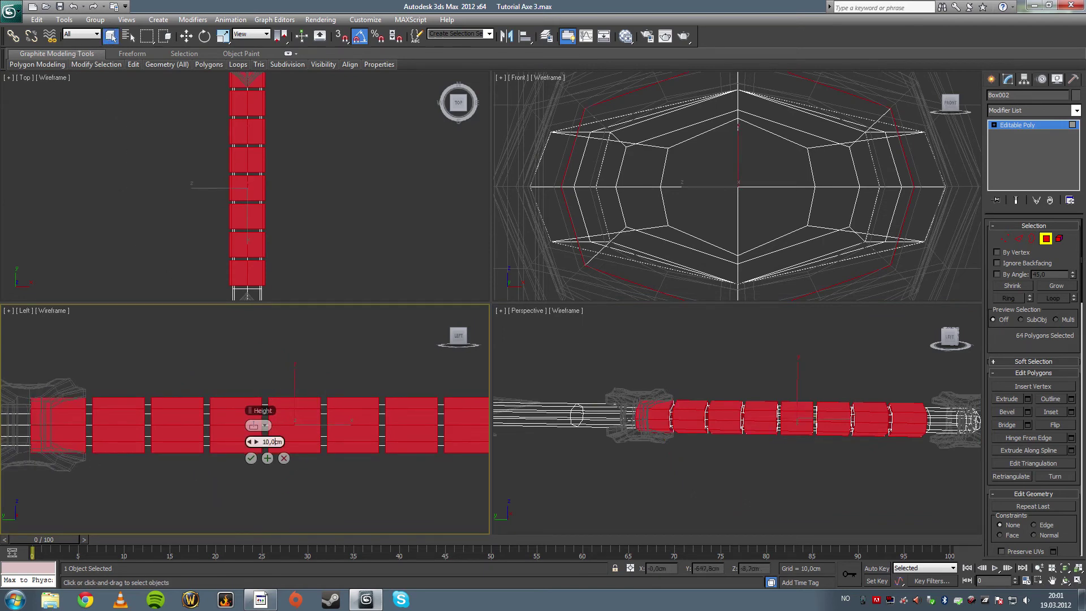
pyautogui.moveTo(348, 399); pyautogui.dragTo(143, 392, button='middle')
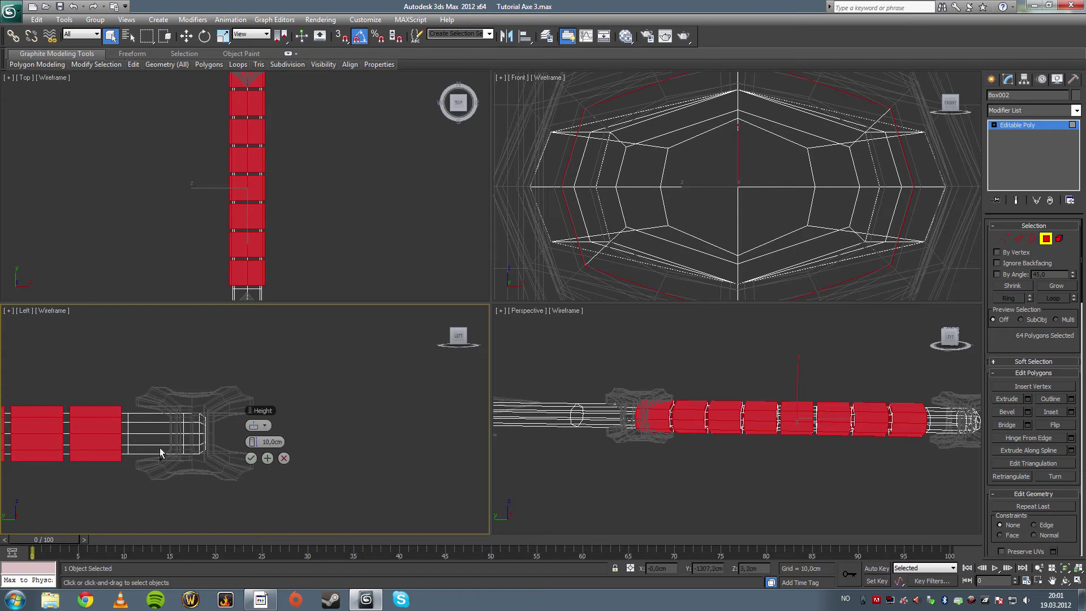
pyautogui.keyDown('ctrl'); pyautogui.moveTo(168, 473); pyautogui.dragTo(169, 473); pyautogui.keyUp('ctrl')
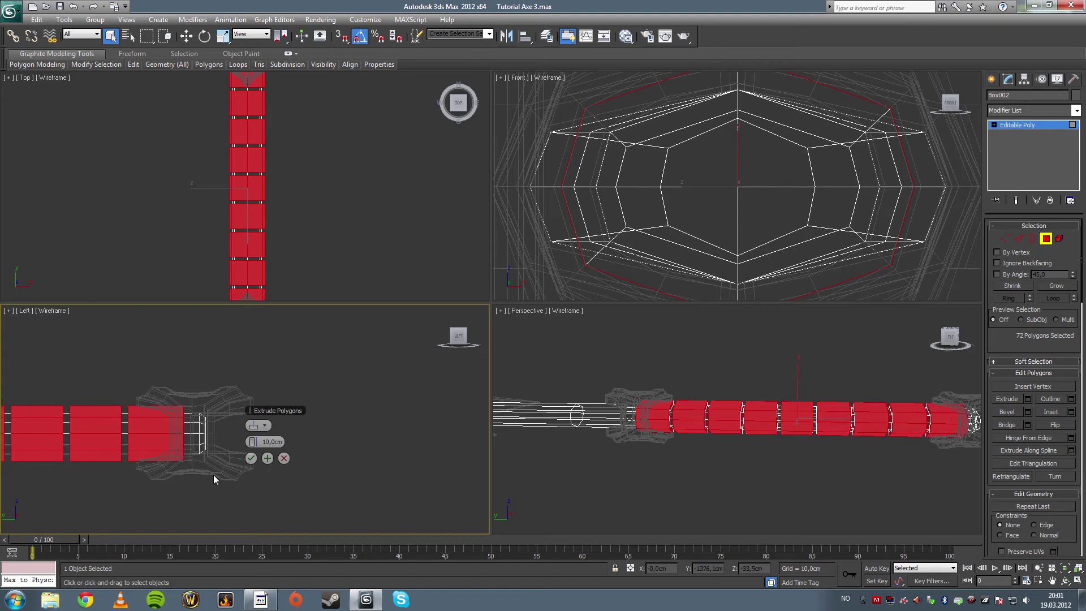
# Apply the 10 cm extrusion to all the grip bands in shaded display and clear the polygon selection
pyautogui.click(1065, 581)
pyautogui.click(865, 487)
pyautogui.hotkey('alt', 'w')
pyautogui.moveTo(518, 367)
pyautogui.mouseDown()
pyautogui.moveTo(516, 388)
pyautogui.moveTo(540, 388)
pyautogui.moveTo(499, 414)
pyautogui.moveTo(475, 396)
pyautogui.mouseUp()
pyautogui.press('F3')
pyautogui.press('F4')
pyautogui.moveTo(511, 229); pyautogui.dragTo(522, 250)
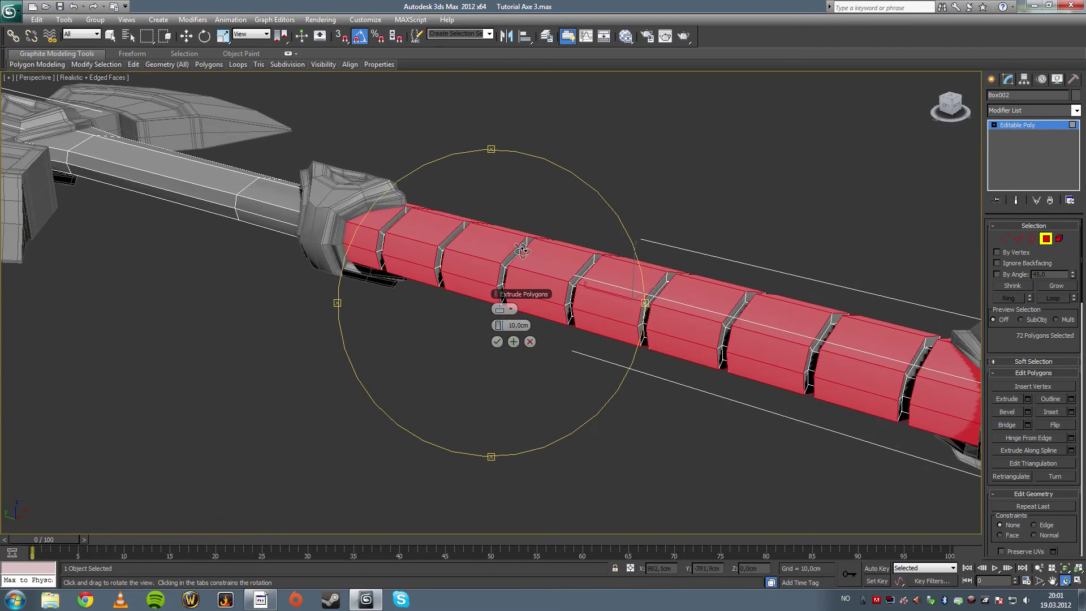
pyautogui.moveTo(543, 213); pyautogui.dragTo(329, 164)
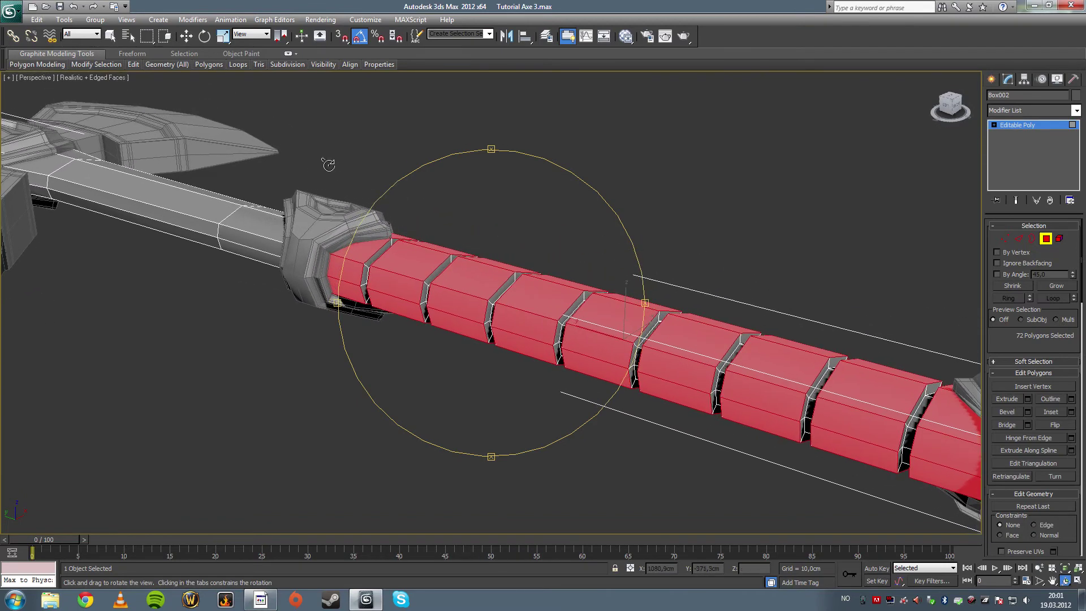
pyautogui.click(110, 35)
pyautogui.click(626, 260)
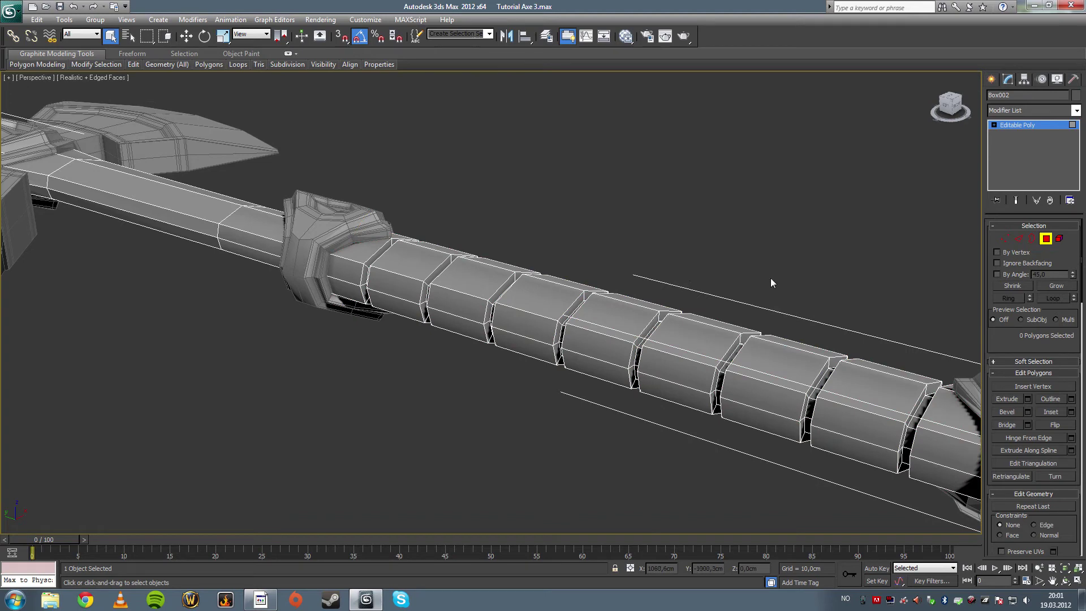
# Switch to edge editing, clear the leftover edge selection and show the whole grip in a maximized Left view
pyautogui.click(1019, 239)
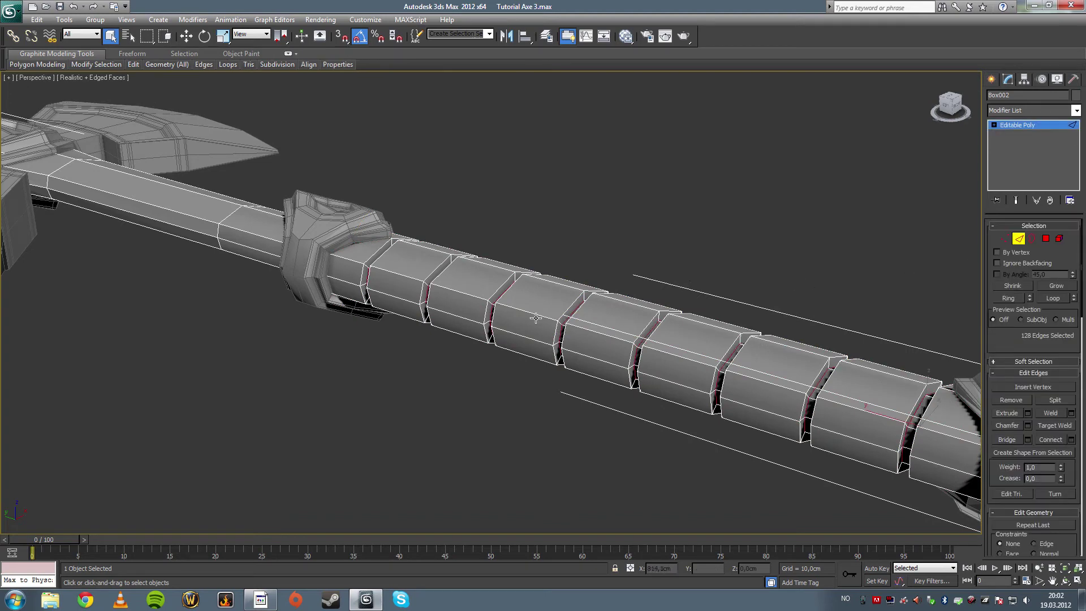
pyautogui.press('w')
pyautogui.press('z')
pyautogui.click(386, 376)
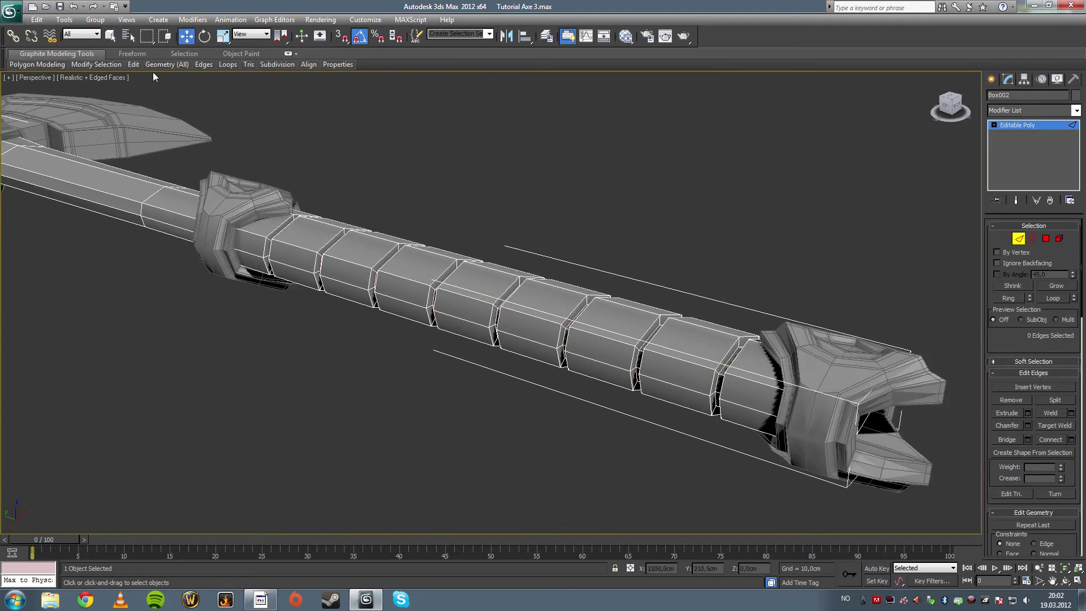
pyautogui.click(111, 36)
pyautogui.press('z')
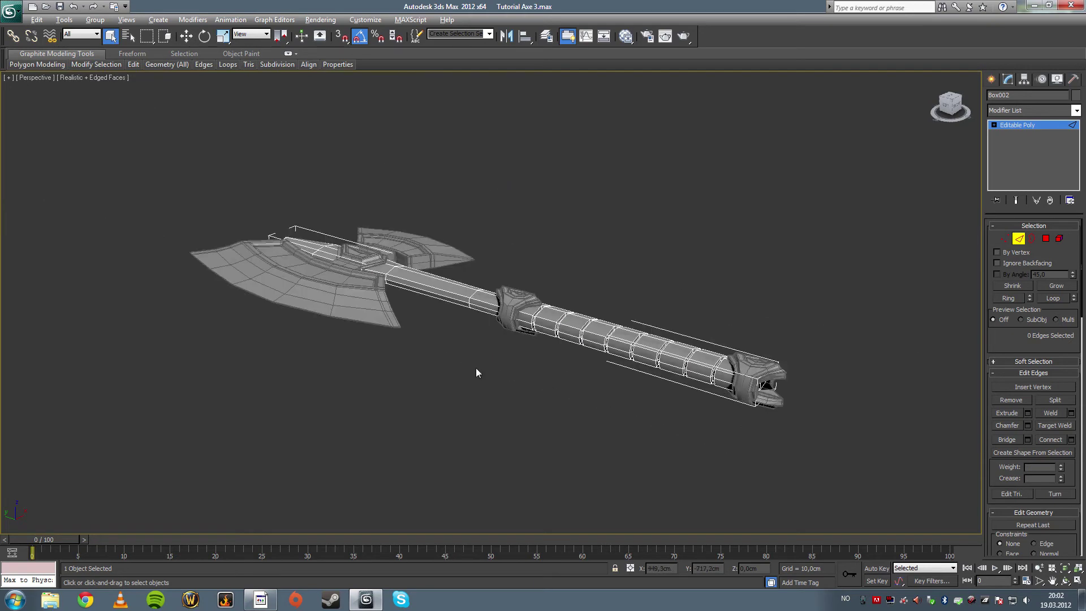
pyautogui.hotkey('alt', 'w')
pyautogui.hotkey('shift', 'ctrl', 'z')
pyautogui.click(270, 236)
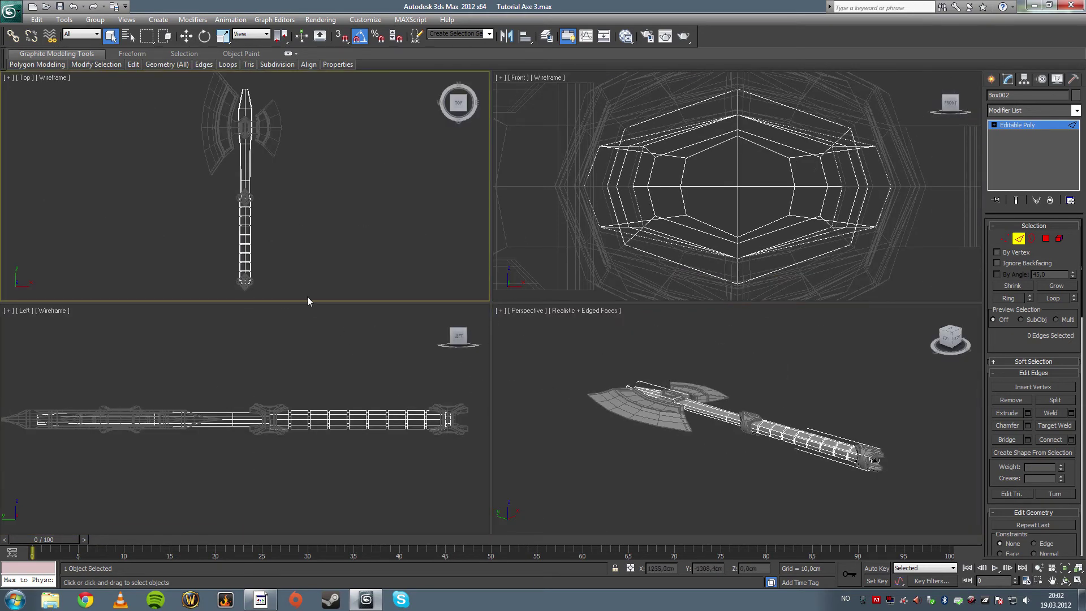
pyautogui.click(329, 406)
pyautogui.hotkey('alt', 'w')
pyautogui.moveTo(458, 342); pyautogui.dragTo(263, 350, button='middle')
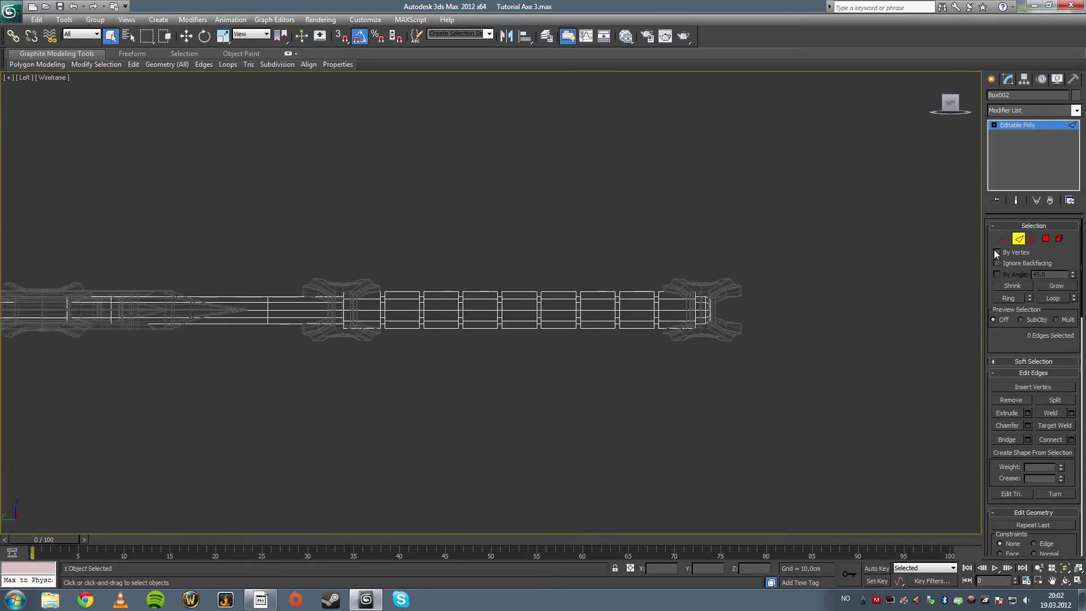
pyautogui.moveTo(364, 275); pyautogui.dragTo(371, 344)
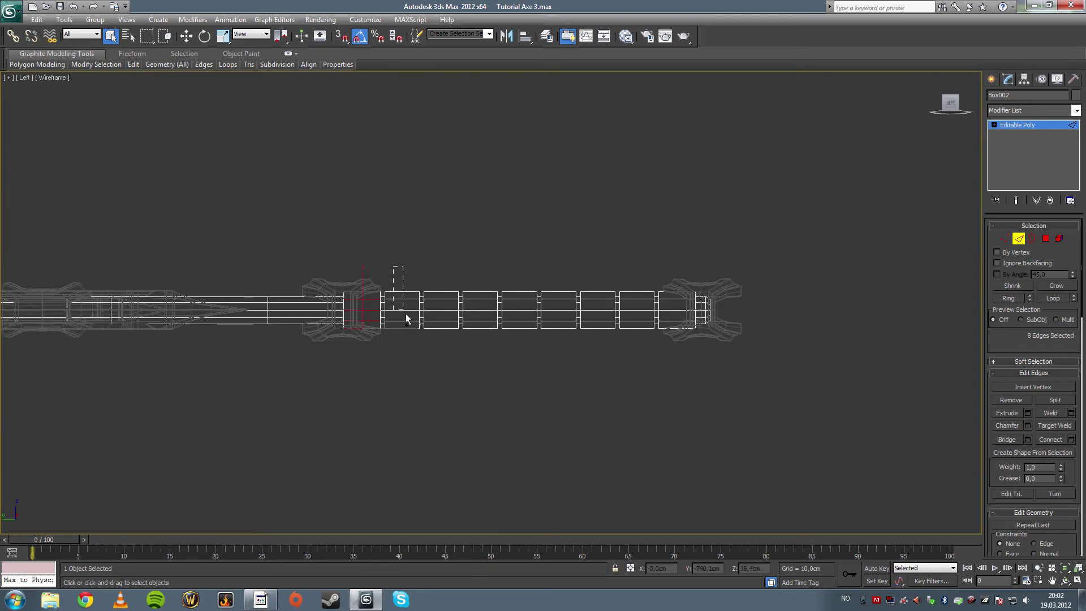
pyautogui.keyDown('ctrl'); pyautogui.moveTo(449, 343); pyautogui.dragTo(448, 342); pyautogui.keyUp('ctrl')
pyautogui.click(432, 233)
# Select the lengthwise edges of the seven raised grip bands, excluding the end bands beneath the clamps
pyautogui.moveTo(399, 269); pyautogui.dragTo(413, 341)
pyautogui.keyDown('ctrl'); pyautogui.moveTo(441, 264); pyautogui.dragTo(449, 345); pyautogui.keyUp('ctrl')
pyautogui.keyDown('ctrl'); pyautogui.moveTo(480, 264); pyautogui.dragTo(491, 332); pyautogui.keyUp('ctrl')
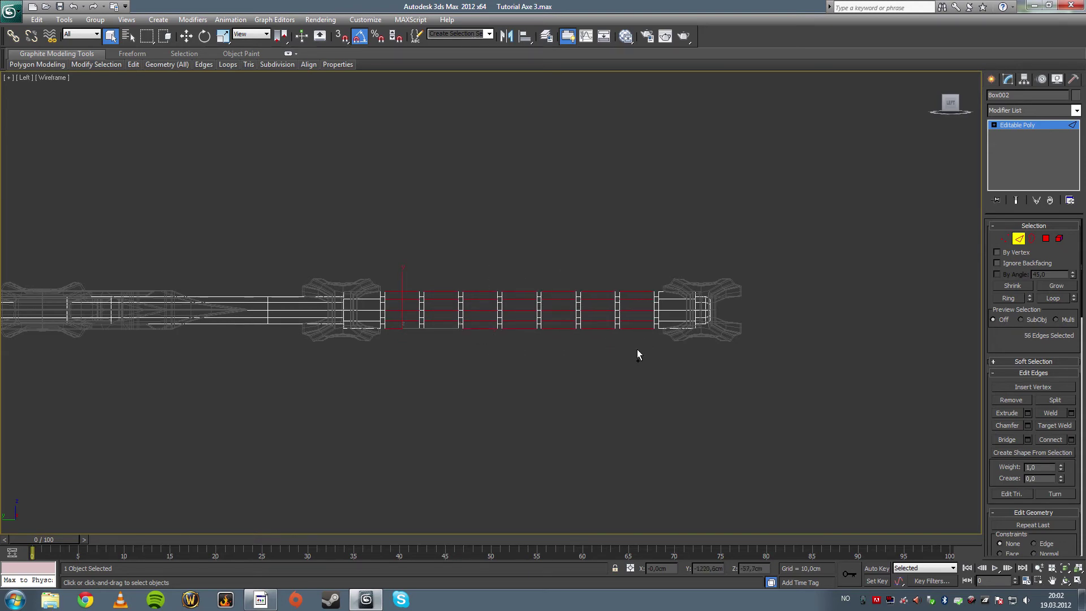
pyautogui.hotkey('alt', 'w')
pyautogui.press('z')
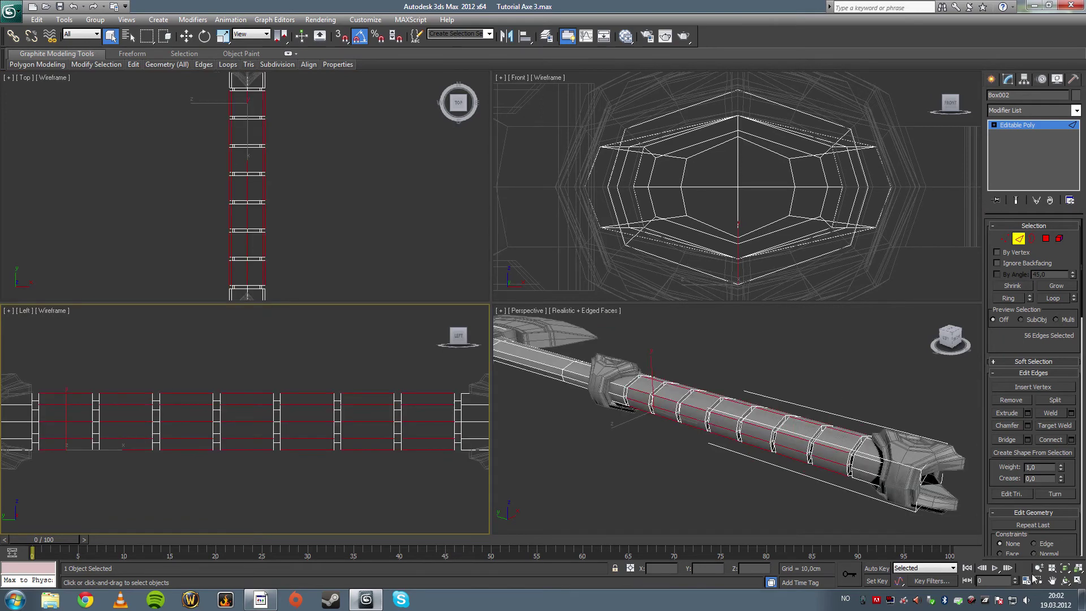
pyautogui.click(1064, 581)
pyautogui.click(791, 460)
pyautogui.hotkey('alt', 'w')
pyautogui.moveTo(705, 383); pyautogui.dragTo(622, 338)
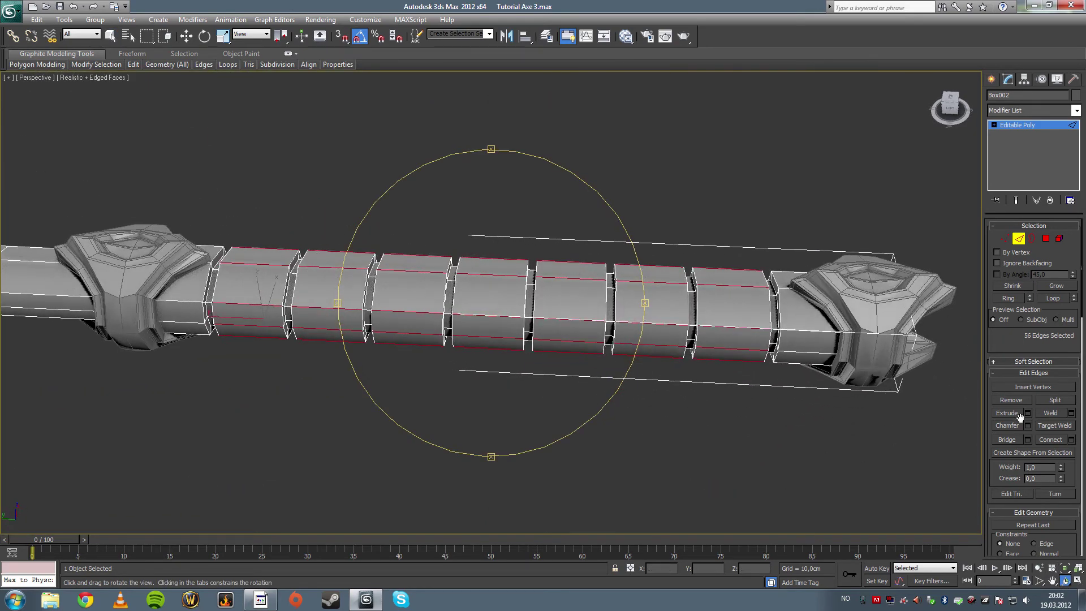
# Add the lengthwise edges of the two end bands beneath the clamps to the grip's edge selection
pyautogui.hotkey('alt', 'w')
pyautogui.moveTo(102, 384); pyautogui.dragTo(175, 324, button='middle')
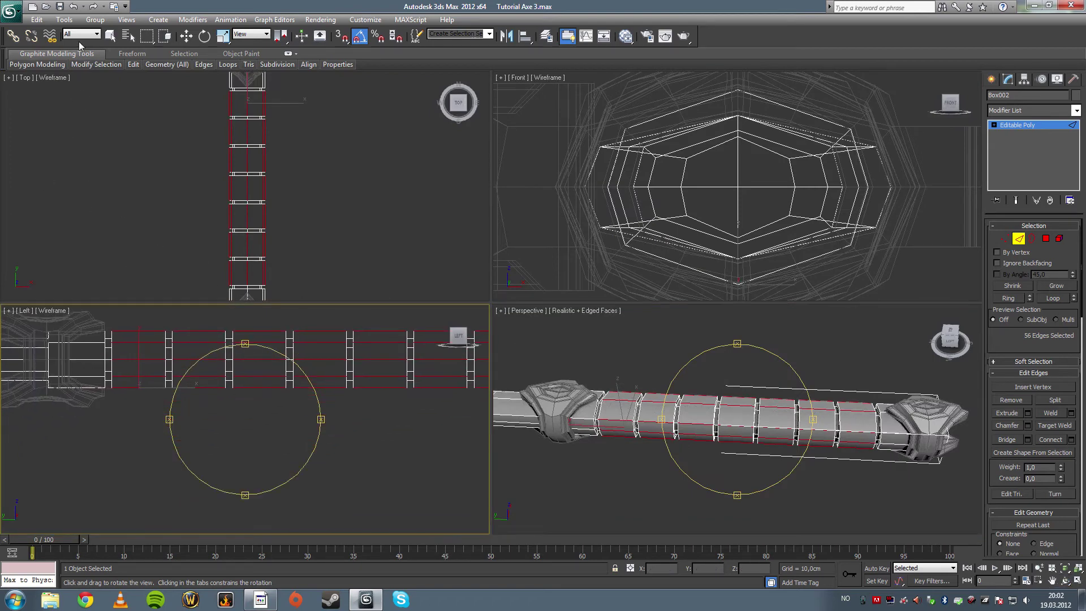
pyautogui.click(111, 37)
pyautogui.rightClick(94, 394)
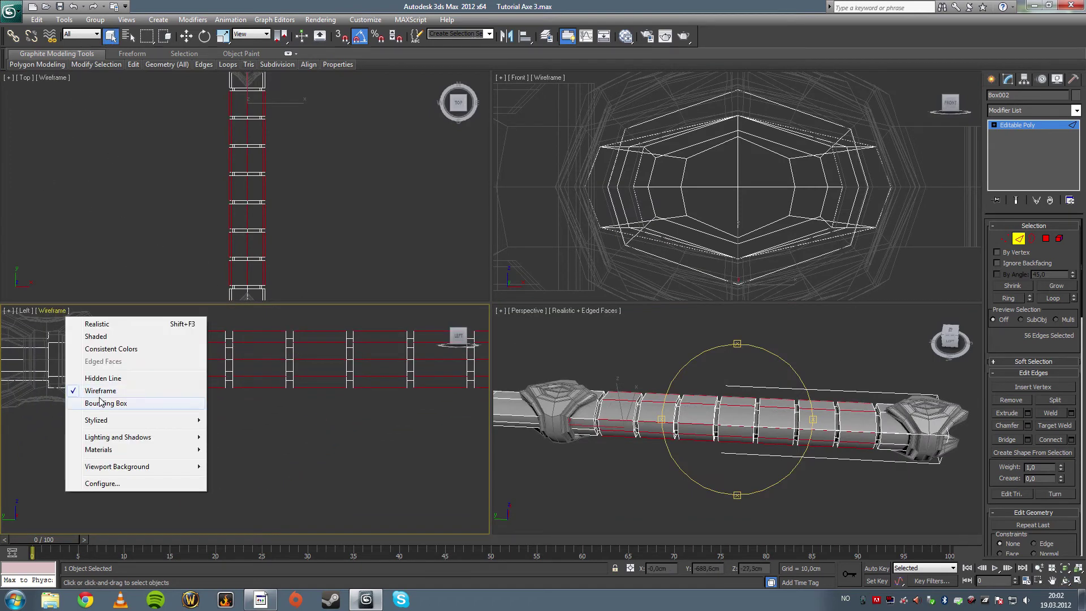
pyautogui.click(39, 460)
pyautogui.hotkey('ctrl', 'z')
pyautogui.keyDown('ctrl'); pyautogui.moveTo(85, 428); pyautogui.dragTo(65, 315); pyautogui.keyUp('ctrl')
pyautogui.moveTo(408, 414); pyautogui.dragTo(199, 420, button='middle')
pyautogui.keyDown('ctrl'); pyautogui.moveTo(351, 419); pyautogui.dragTo(343, 333); pyautogui.keyUp('ctrl')
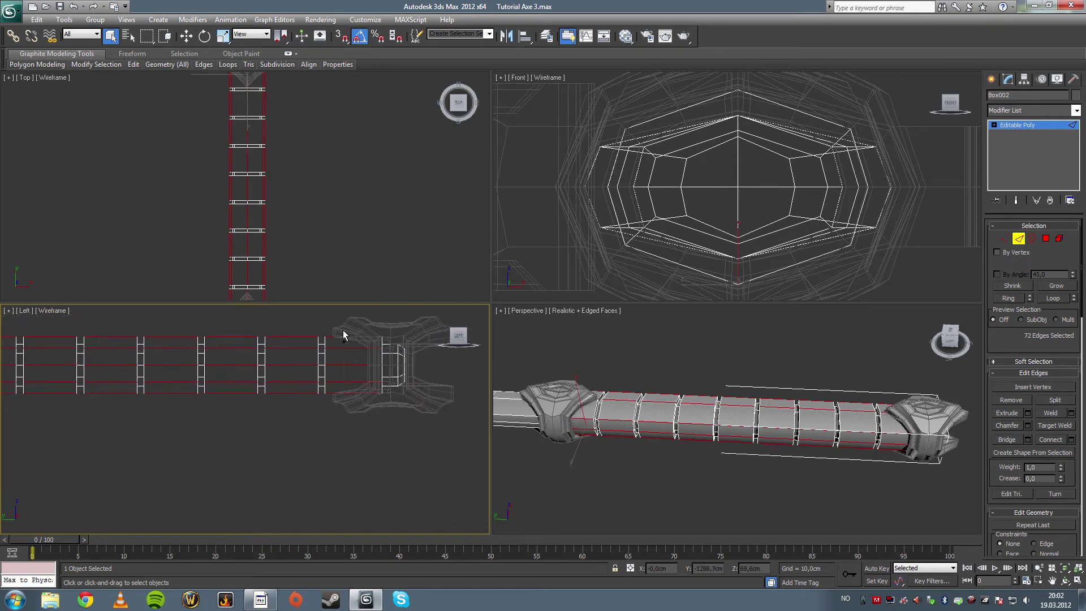
# Start connecting the selected band edges with 2 segments in a maximized Perspective view of the grip
pyautogui.hotkey('alt', 'w')
pyautogui.hotkey('alt', 'w')
pyautogui.click(1063, 582)
pyautogui.click(861, 503)
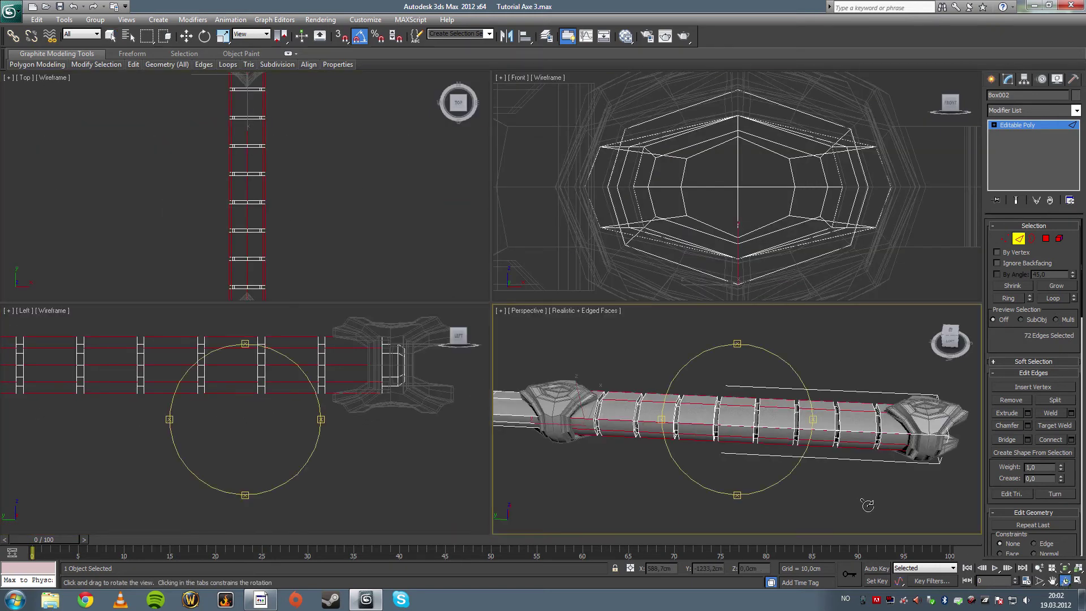
pyautogui.hotkey('alt', 'w')
pyautogui.moveTo(612, 341); pyautogui.dragTo(591, 354)
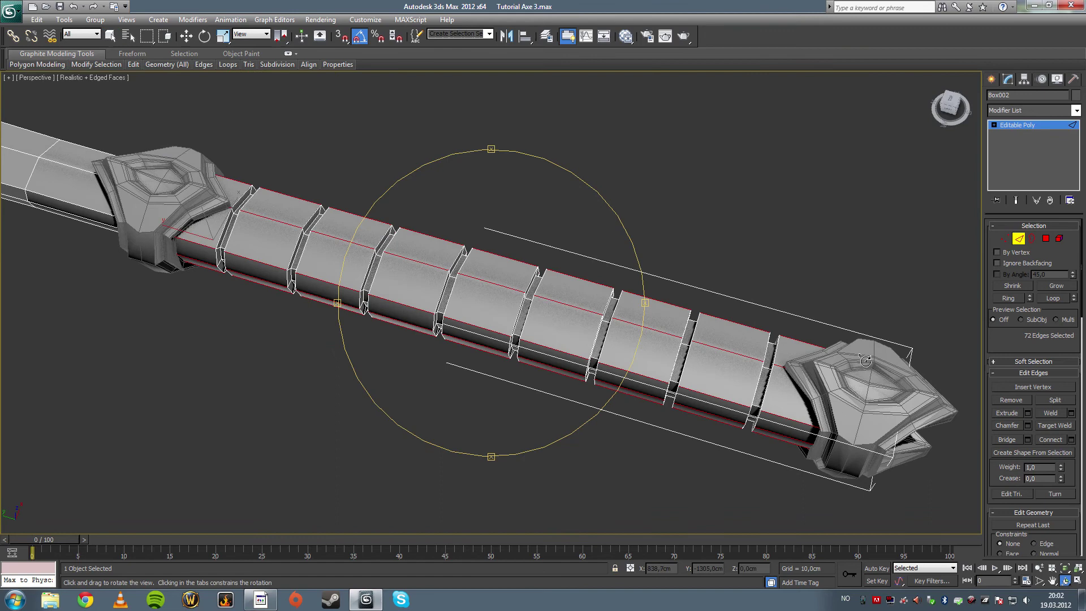
pyautogui.click(1071, 440)
pyautogui.moveTo(500, 311)
pyautogui.mouseDown()
pyautogui.moveTo(485, 310)
pyautogui.moveTo(496, 320)
pyautogui.mouseUp()
pyautogui.click(495, 311)
pyautogui.click(495, 310)
pyautogui.click(495, 311)
pyautogui.click(495, 310)
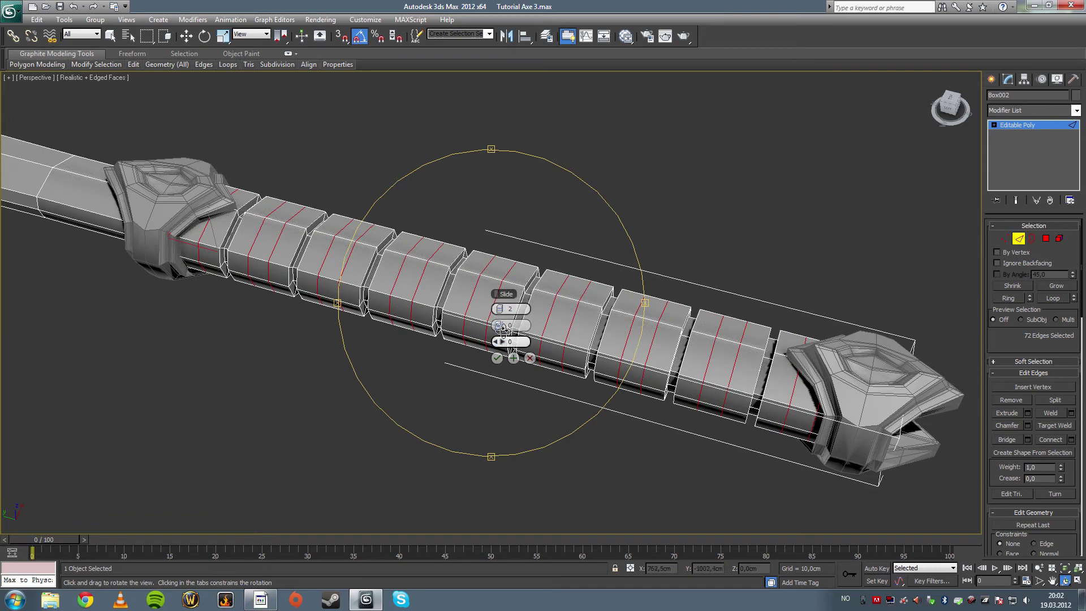
# Spread the two connecting segments towards the band ends with a pinch of about 90 and apply the connection
pyautogui.moveTo(505, 330); pyautogui.dragTo(700, 319)
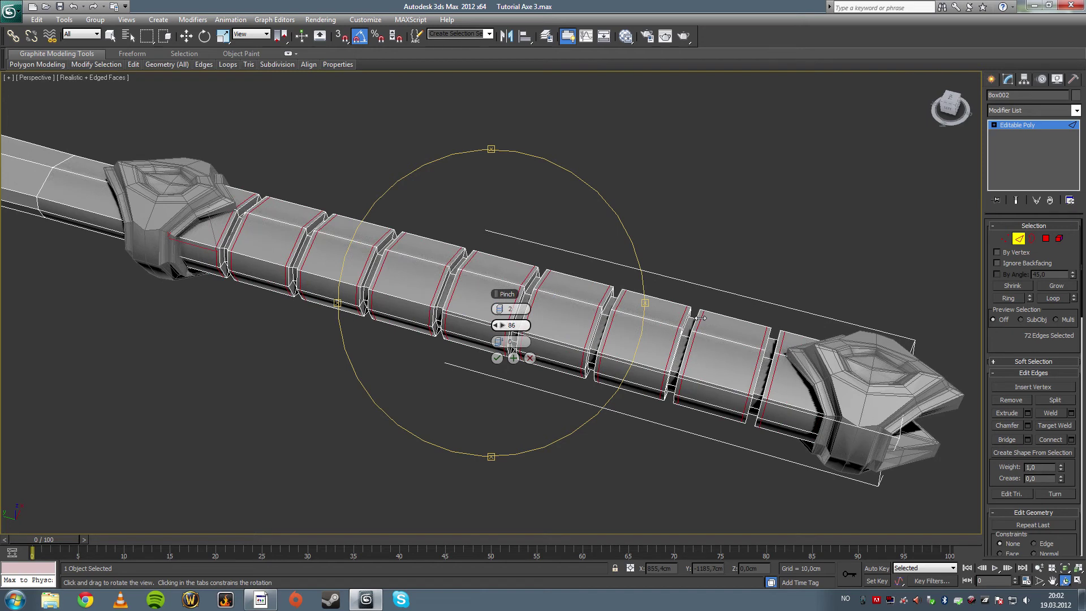
pyautogui.moveTo(700, 318); pyautogui.dragTo(700, 317)
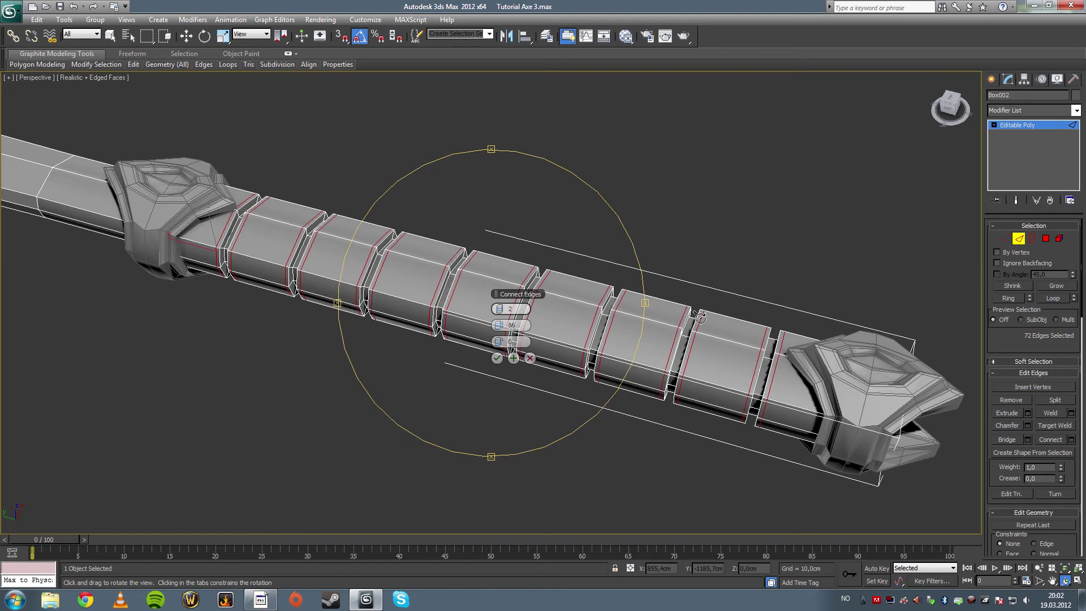
pyautogui.moveTo(569, 334); pyautogui.dragTo(491, 314)
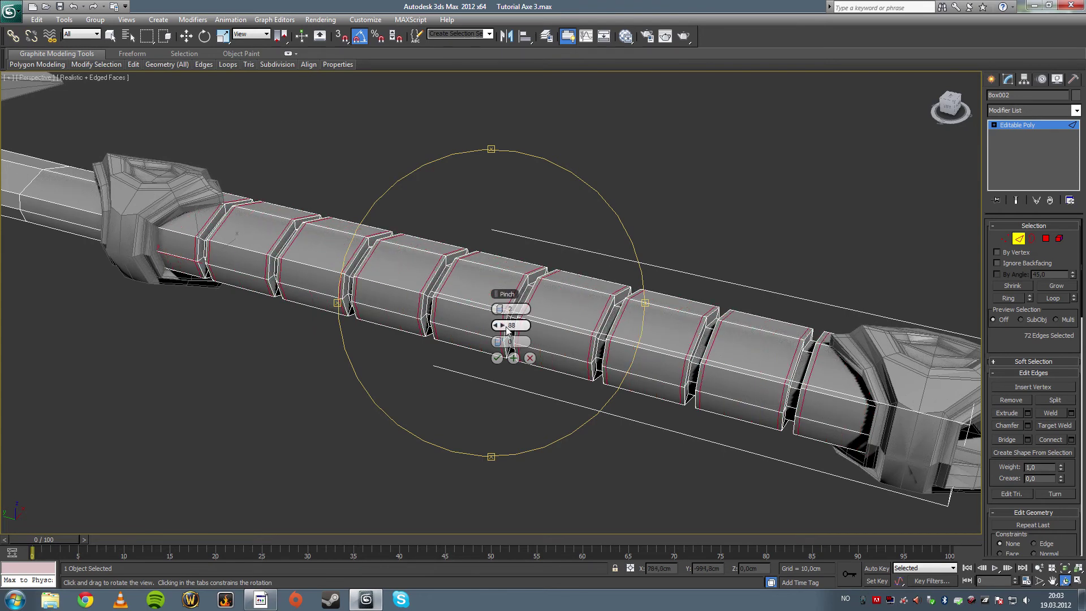
pyautogui.click(497, 357)
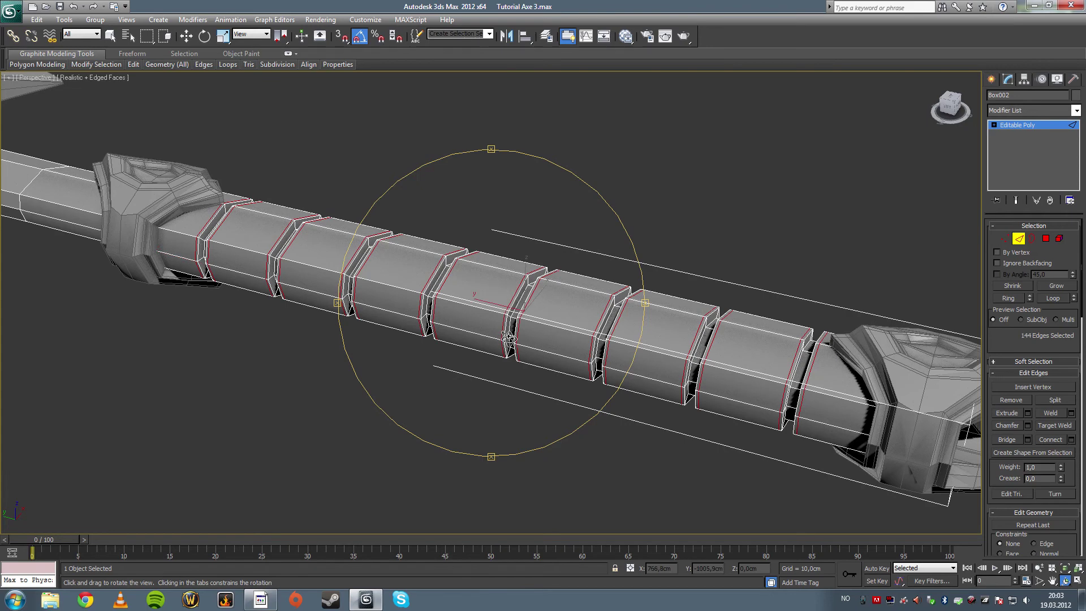
# Clear the edge selection and show the whole segmented grip in a maximized Left view
pyautogui.moveTo(509, 338); pyautogui.dragTo(428, 339)
pyautogui.click(111, 37)
pyautogui.click(339, 200)
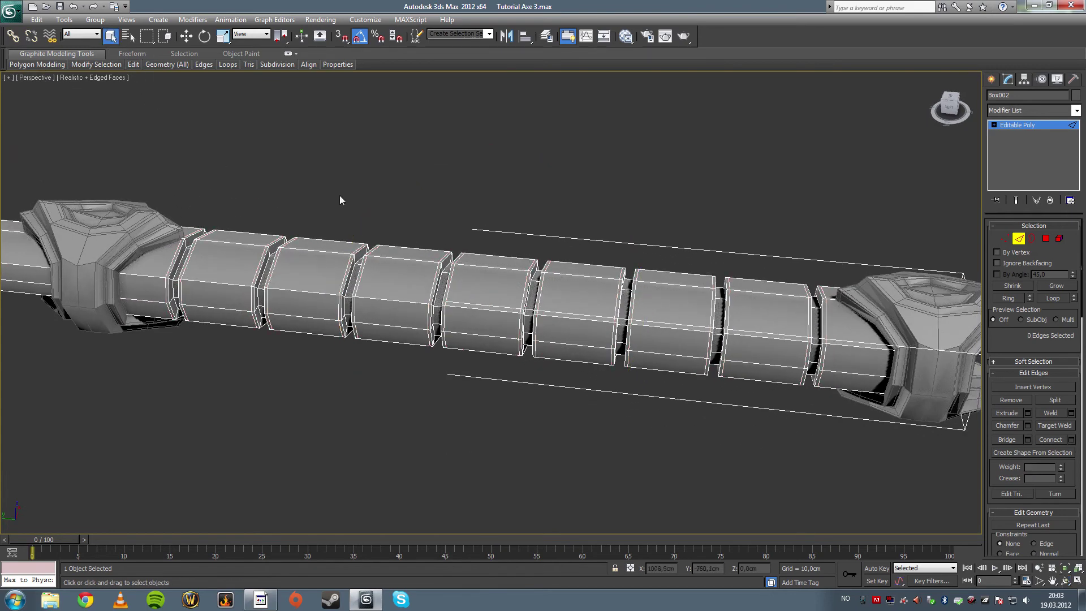
pyautogui.scroll(-2, 339, 200)
pyautogui.hotkey('alt', 'w')
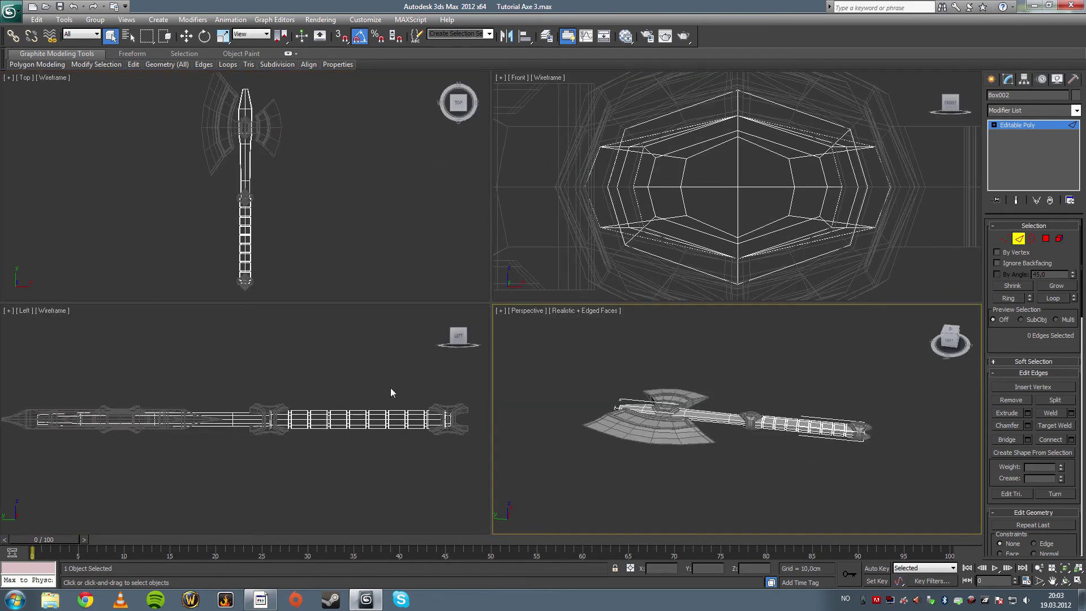
pyautogui.moveTo(371, 402); pyautogui.dragTo(349, 396, button='middle')
pyautogui.hotkey('alt', 'w')
pyautogui.moveTo(427, 367); pyautogui.dragTo(272, 375, button='middle')
pyautogui.scroll(3, 582, 337)
pyautogui.moveTo(543, 340); pyautogui.dragTo(339, 354, button='middle')
pyautogui.scroll(1, 339, 339)
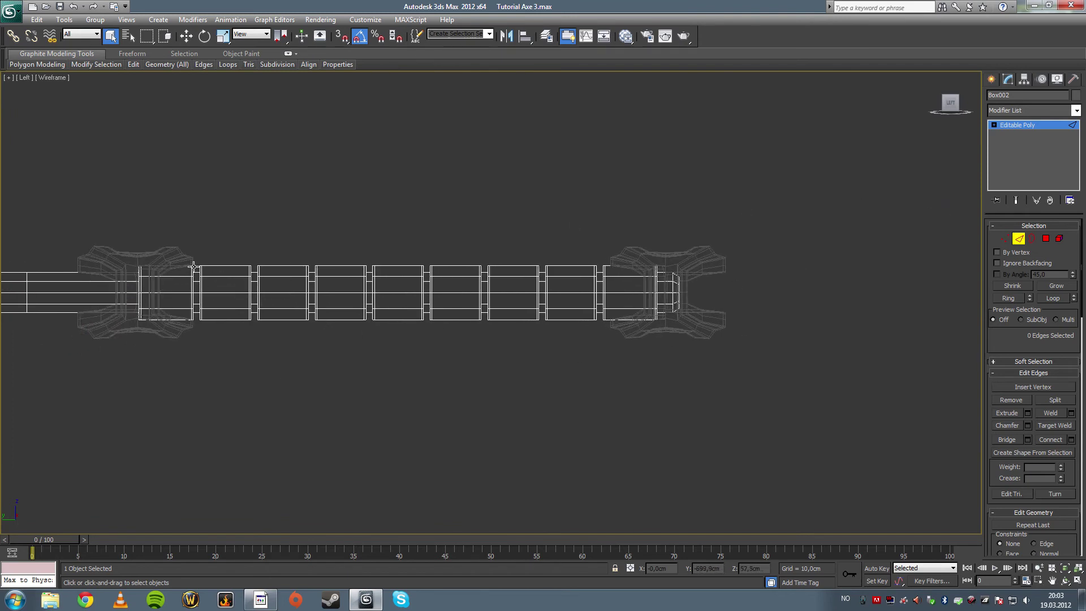
# Select the lengthwise edges between the new support loops on all nine grip bands
pyautogui.moveTo(169, 295); pyautogui.dragTo(170, 296)
pyautogui.keyDown('ctrl'); pyautogui.moveTo(231, 337); pyautogui.dragTo(233, 337); pyautogui.keyUp('ctrl')
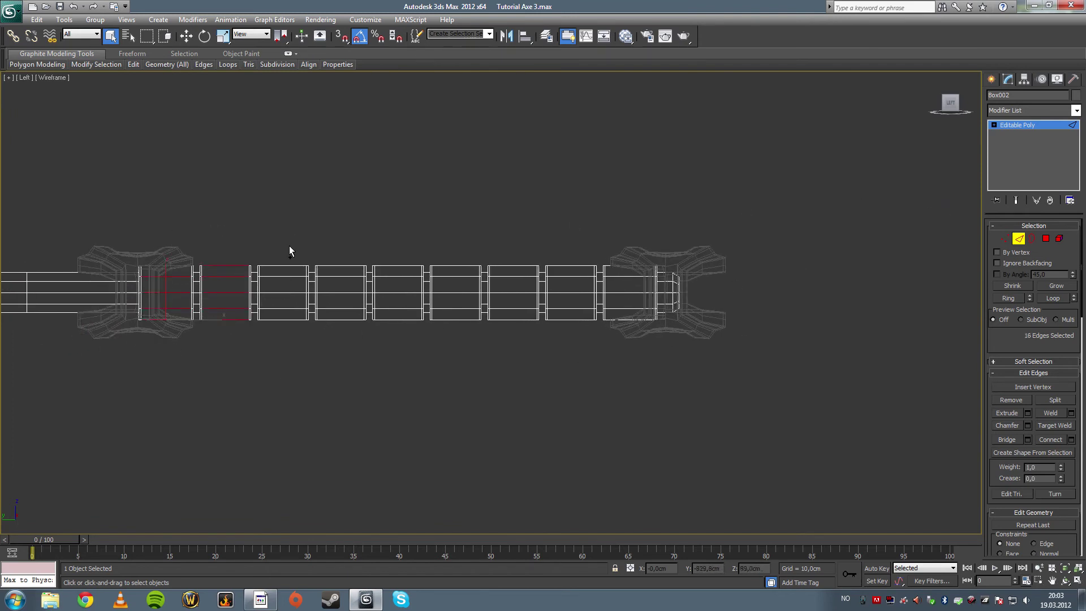
pyautogui.keyDown('ctrl'); pyautogui.moveTo(341, 347); pyautogui.dragTo(342, 347); pyautogui.keyUp('ctrl')
pyautogui.keyDown('ctrl'); pyautogui.moveTo(386, 247); pyautogui.dragTo(400, 339); pyautogui.keyUp('ctrl')
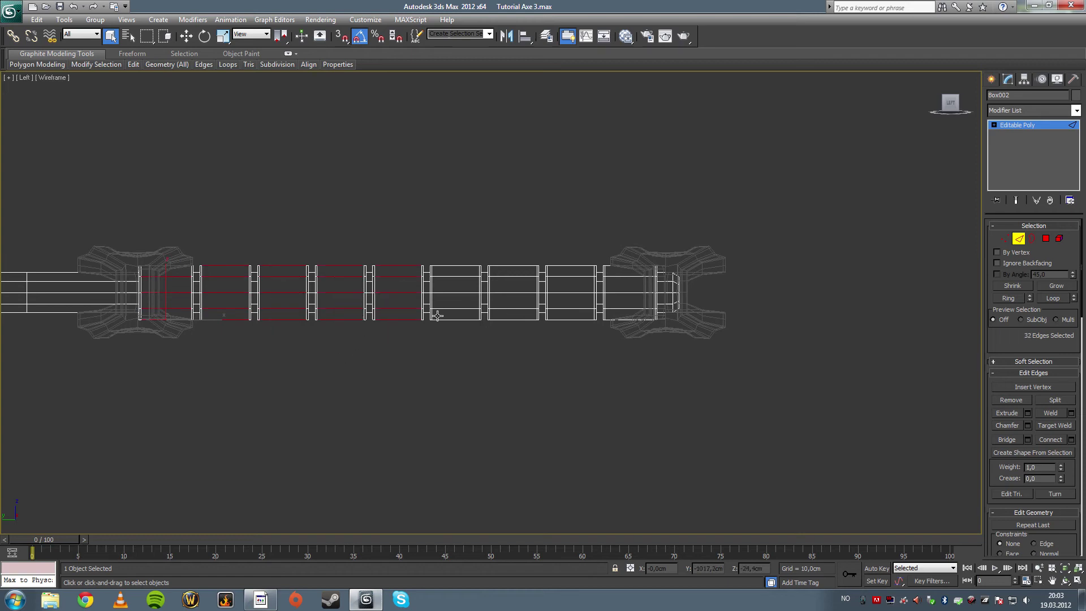
pyautogui.keyDown('ctrl'); pyautogui.moveTo(446, 251); pyautogui.dragTo(527, 337); pyautogui.keyUp('ctrl')
pyautogui.keyDown('ctrl'); pyautogui.moveTo(582, 235); pyautogui.dragTo(589, 341); pyautogui.keyUp('ctrl')
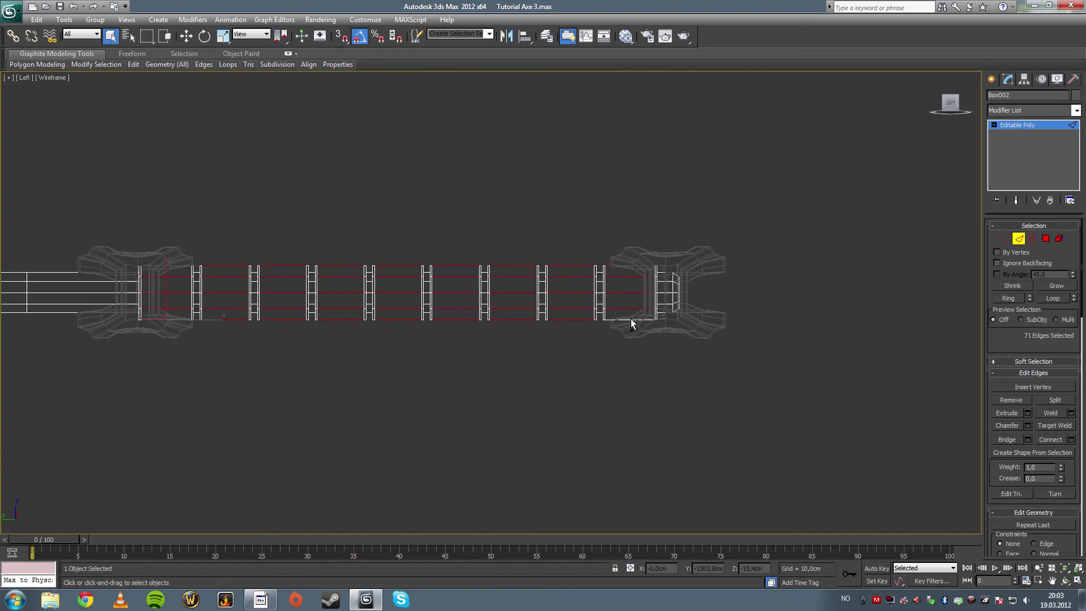
# Connect the selected edges with 1 segment and a pinch of 0, adding an edge loop around each band's middle
pyautogui.hotkey('alt', 'w')
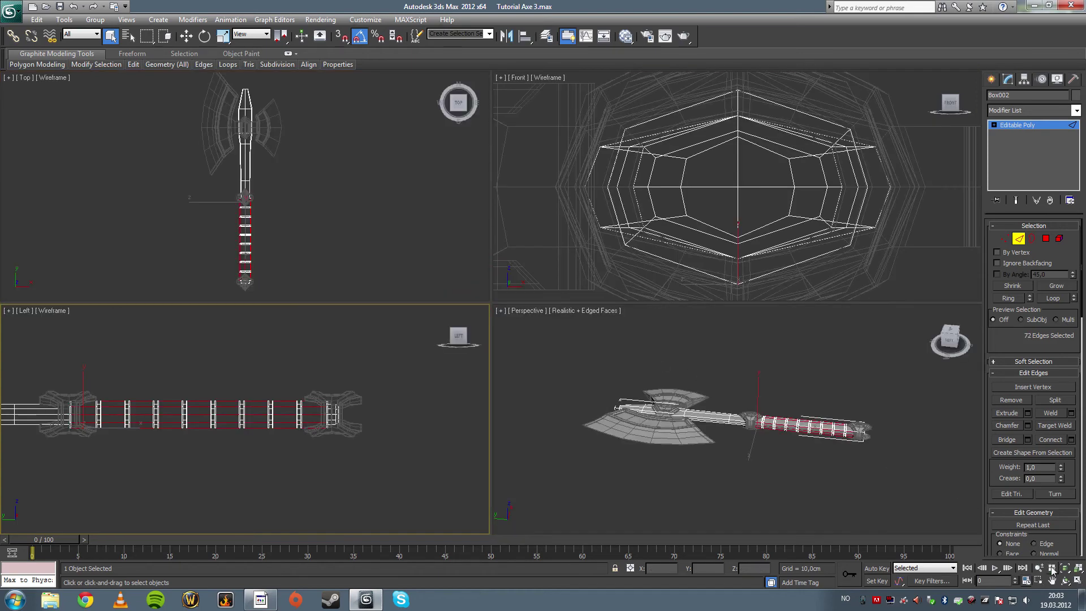
pyautogui.click(1065, 580)
pyautogui.hotkey('alt', 'w')
pyautogui.hotkey('alt', 'w')
pyautogui.click(734, 419)
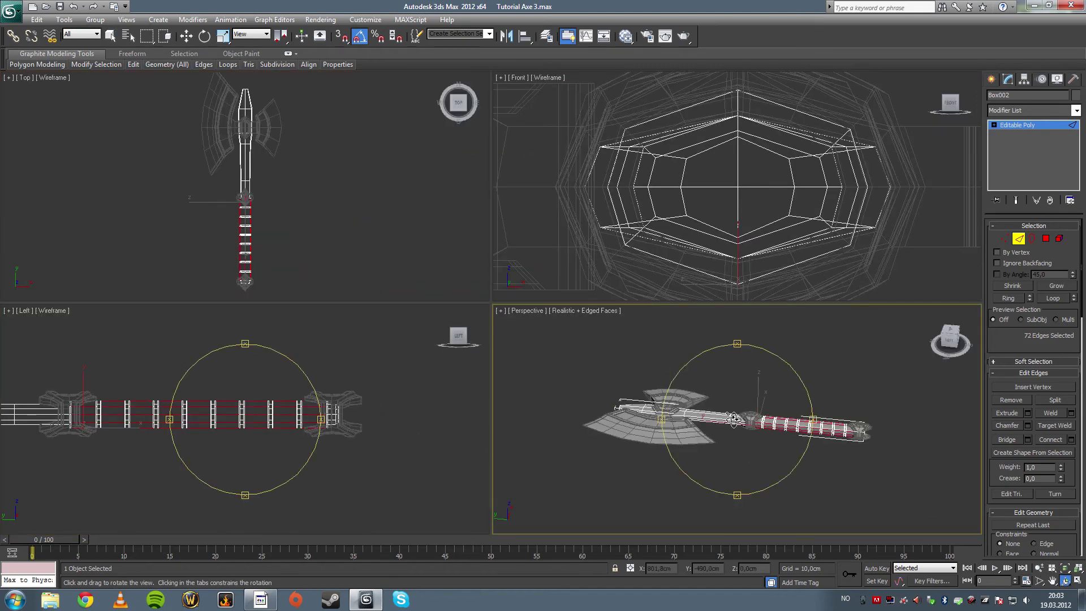
pyautogui.hotkey('alt', 'w')
pyautogui.press('z')
pyautogui.moveTo(481, 326); pyautogui.dragTo(520, 355)
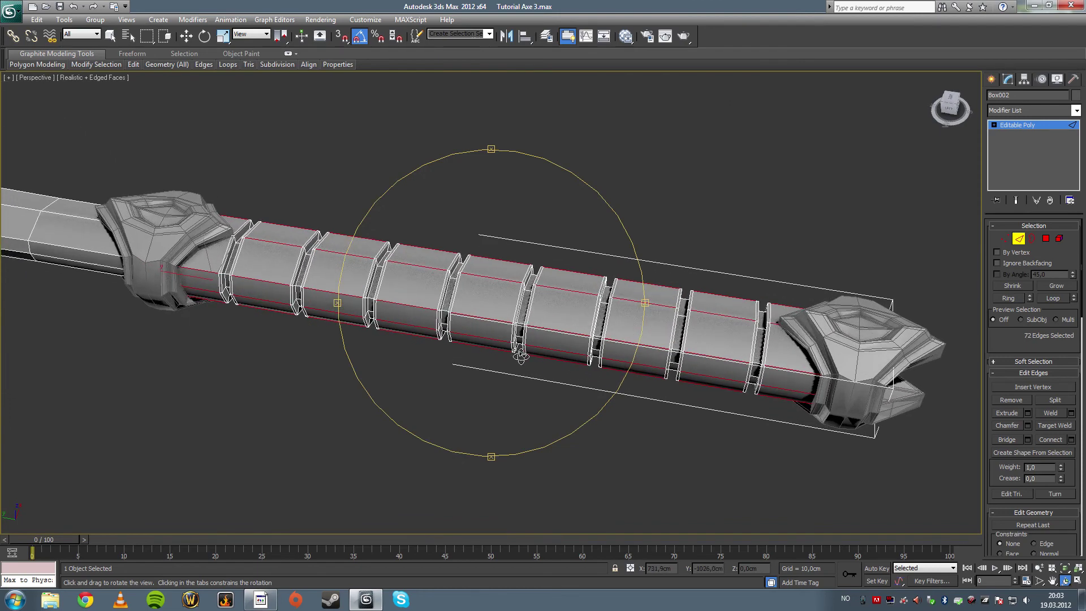
pyautogui.click(1071, 440)
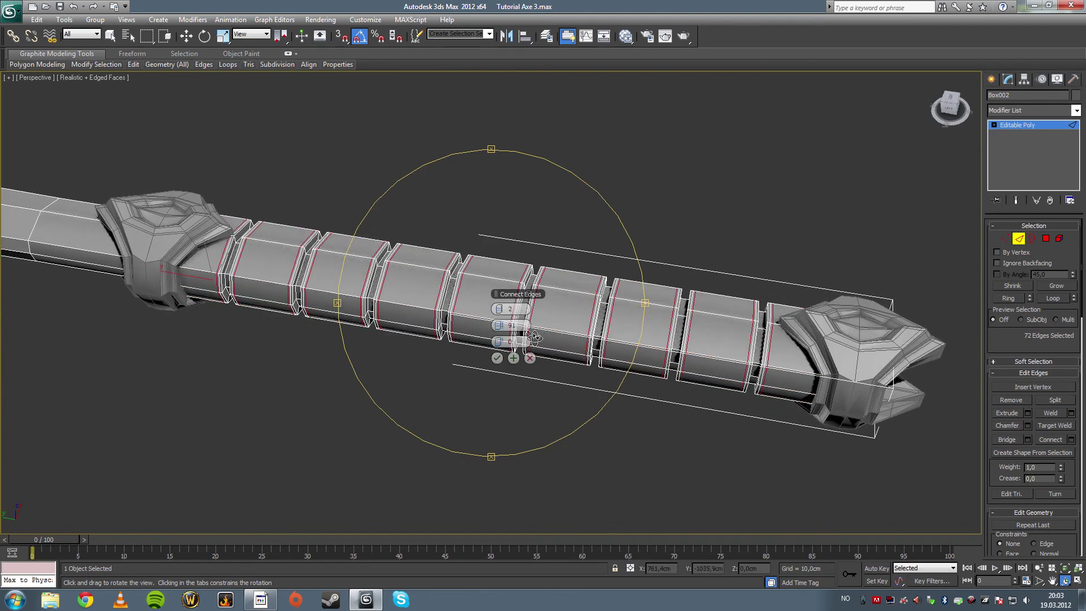
pyautogui.write('0')
pyautogui.press('Return')
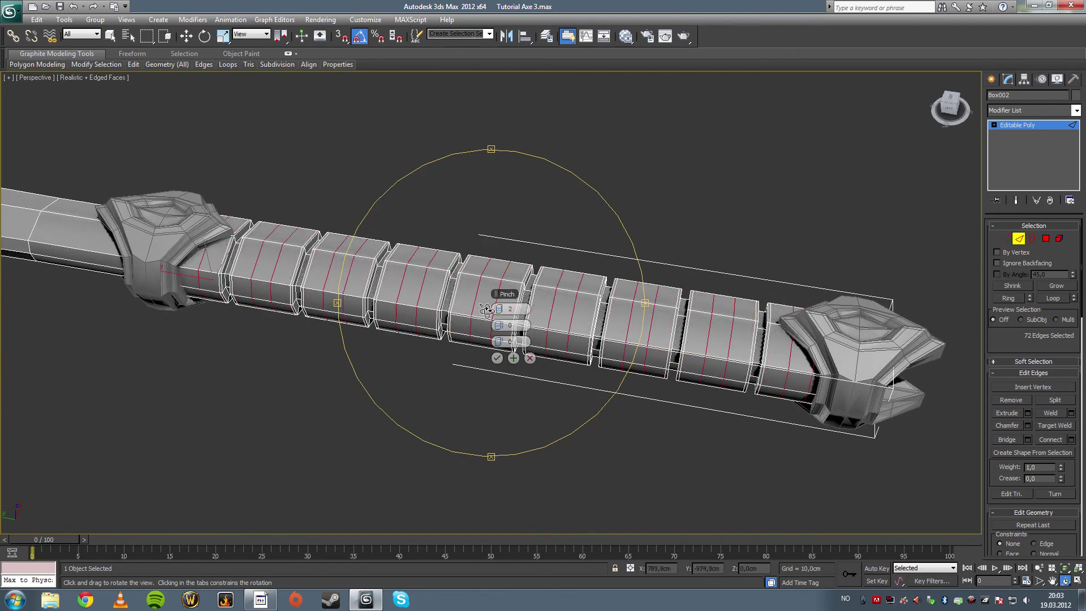
pyautogui.click(496, 309)
pyautogui.moveTo(560, 328); pyautogui.dragTo(549, 304)
pyautogui.click(496, 358)
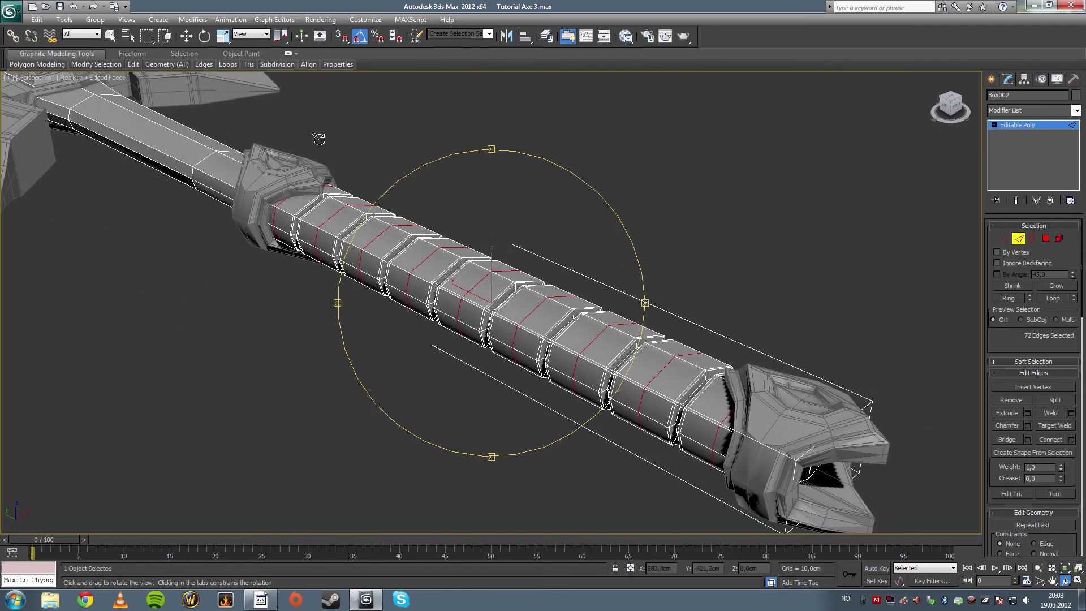
# Scale the middle edge loops inward so each grip band narrows at its centre
pyautogui.click(224, 38)
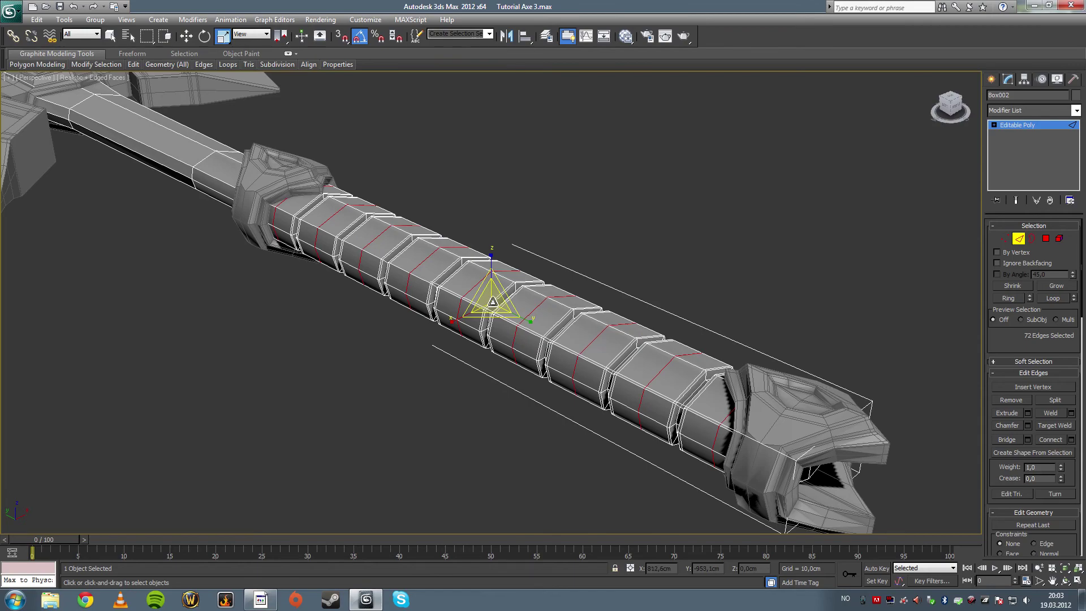
pyautogui.keyDown('alt'); pyautogui.moveTo(591, 260); pyautogui.dragTo(569, 241, button='middle'); pyautogui.keyUp('alt')
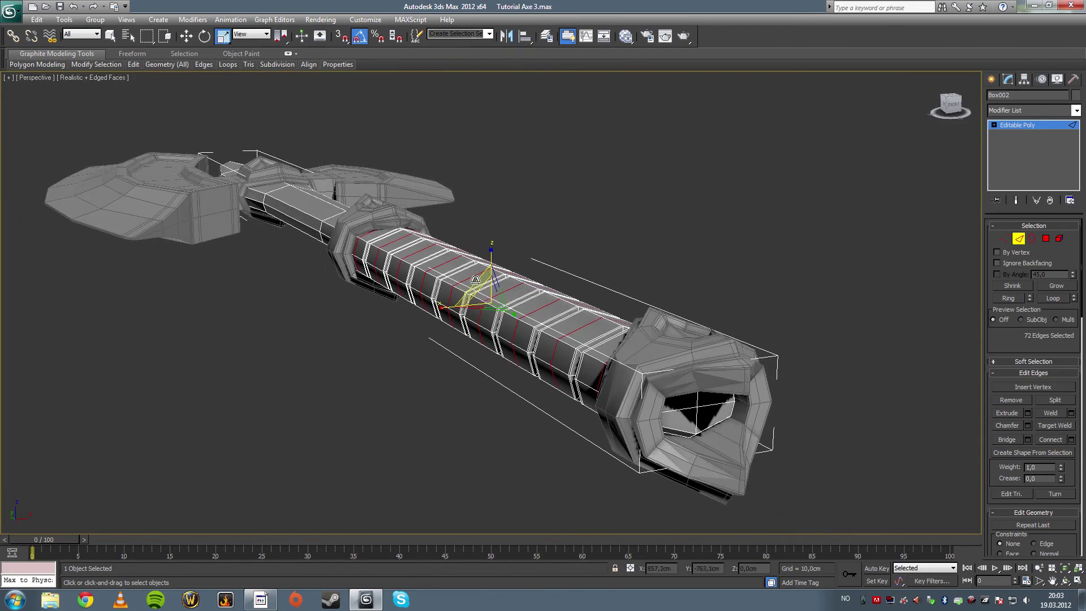
pyautogui.moveTo(475, 280); pyautogui.dragTo(479, 282)
pyautogui.keyDown('alt'); pyautogui.moveTo(480, 283); pyautogui.dragTo(472, 245, button='middle'); pyautogui.keyUp('alt')
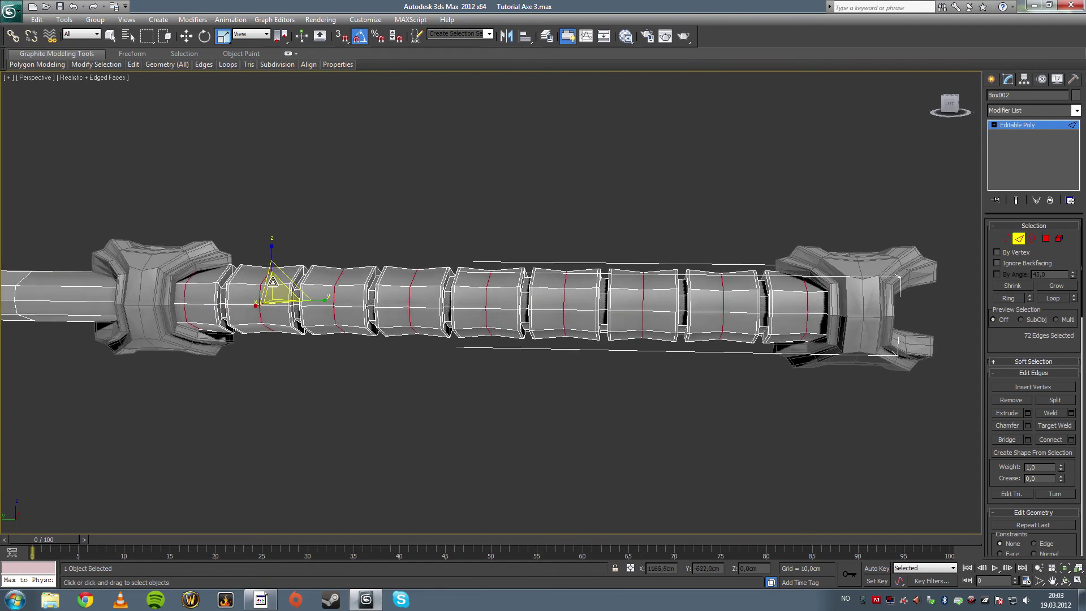
pyautogui.keyDown('alt'); pyautogui.moveTo(272, 281); pyautogui.dragTo(309, 270, button='middle'); pyautogui.keyUp('alt')
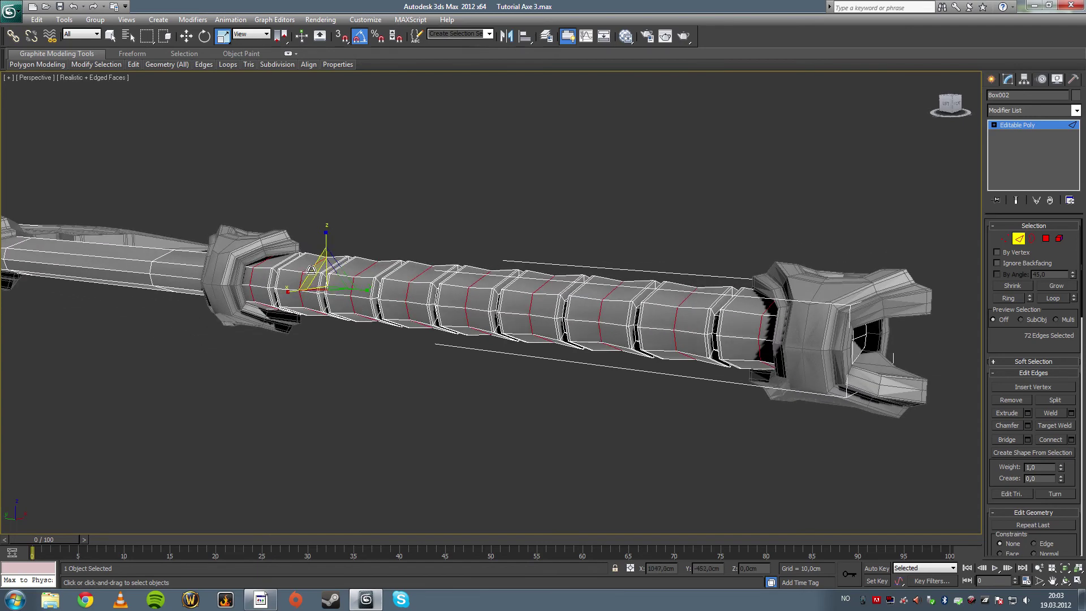
pyautogui.keyDown('alt'); pyautogui.moveTo(312, 270); pyautogui.dragTo(399, 235, button='middle'); pyautogui.keyUp('alt')
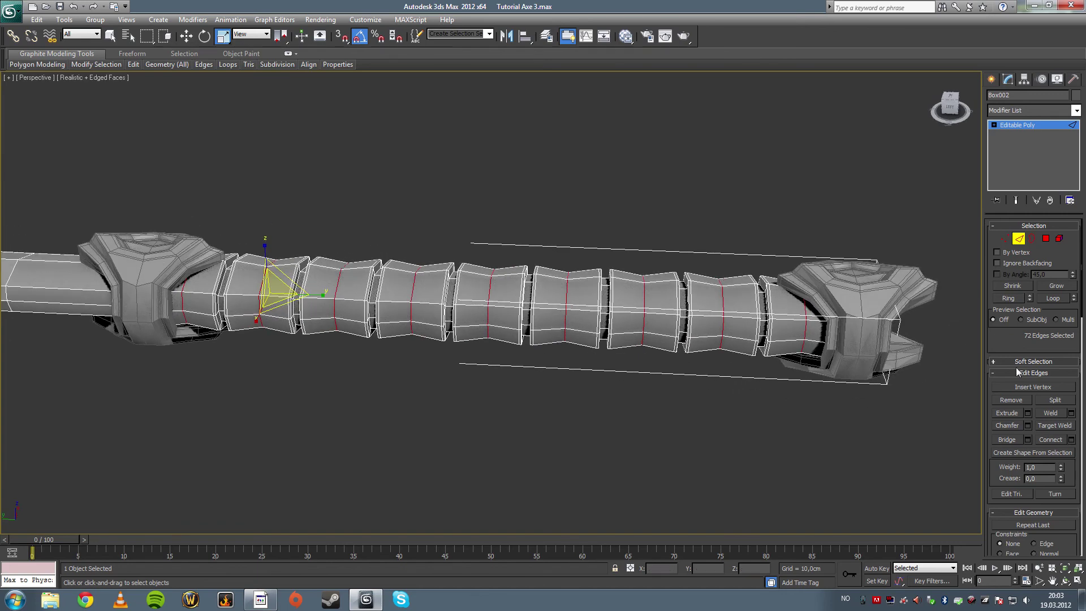
# Extrude the middle edge loops into ridges 4.5 cm high and about 5.4 cm wide, and clear the edge selection
pyautogui.click(1028, 413)
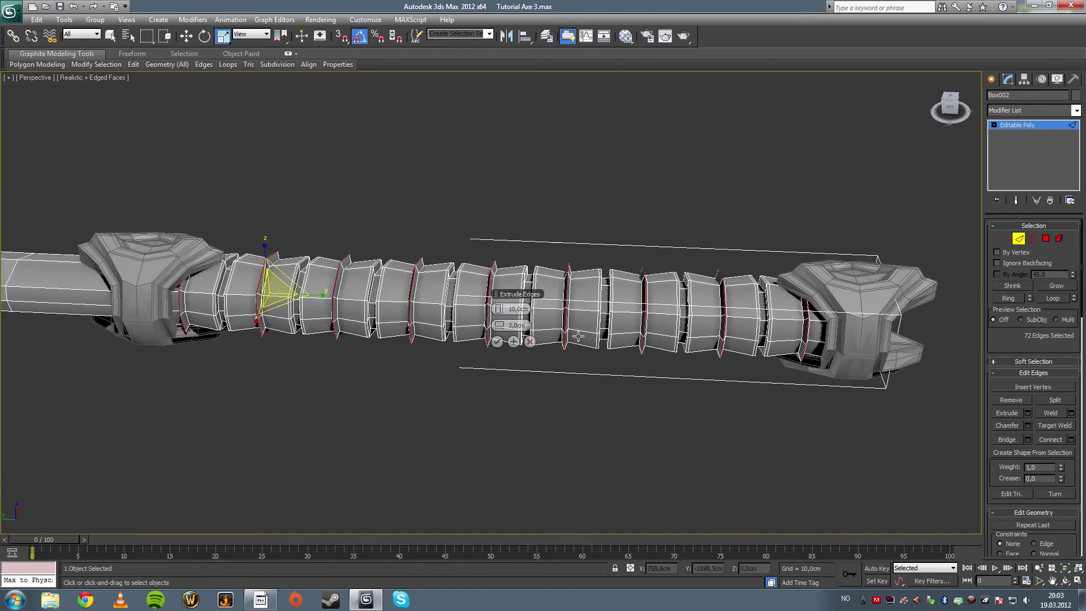
pyautogui.click(109, 37)
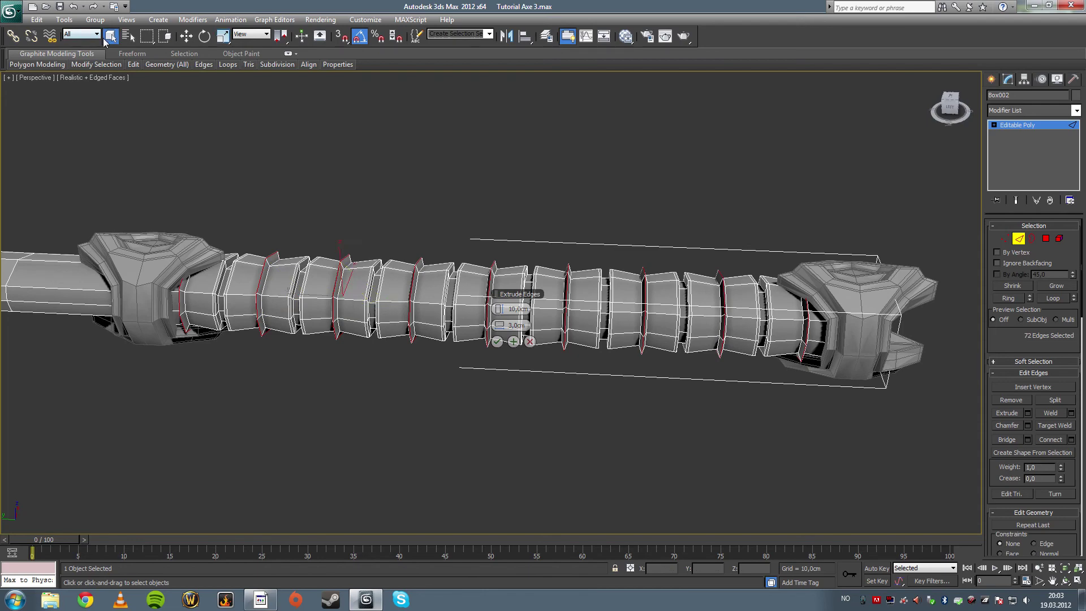
pyautogui.moveTo(505, 325); pyautogui.dragTo(466, 321)
pyautogui.keyDown('alt'); pyautogui.moveTo(466, 321); pyautogui.dragTo(439, 353, button='middle'); pyautogui.keyUp('alt')
pyautogui.moveTo(503, 326); pyautogui.dragTo(480, 260)
pyautogui.keyDown('alt'); pyautogui.moveTo(480, 260); pyautogui.dragTo(582, 271, button='middle'); pyautogui.keyUp('alt')
pyautogui.scroll(3, 619, 310)
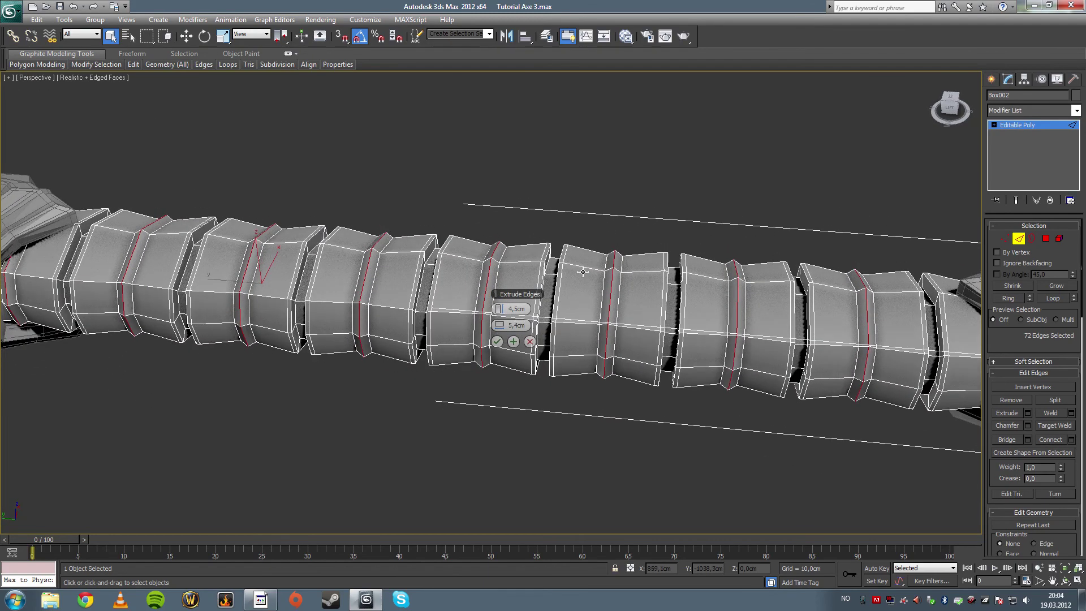
pyautogui.moveTo(501, 272)
pyautogui.keyDown('alt'); pyautogui.mouseDown(button='middle')
pyautogui.moveTo(483, 251)
pyautogui.moveTo(485, 267)
pyautogui.mouseUp(button='middle'); pyautogui.keyUp('alt')
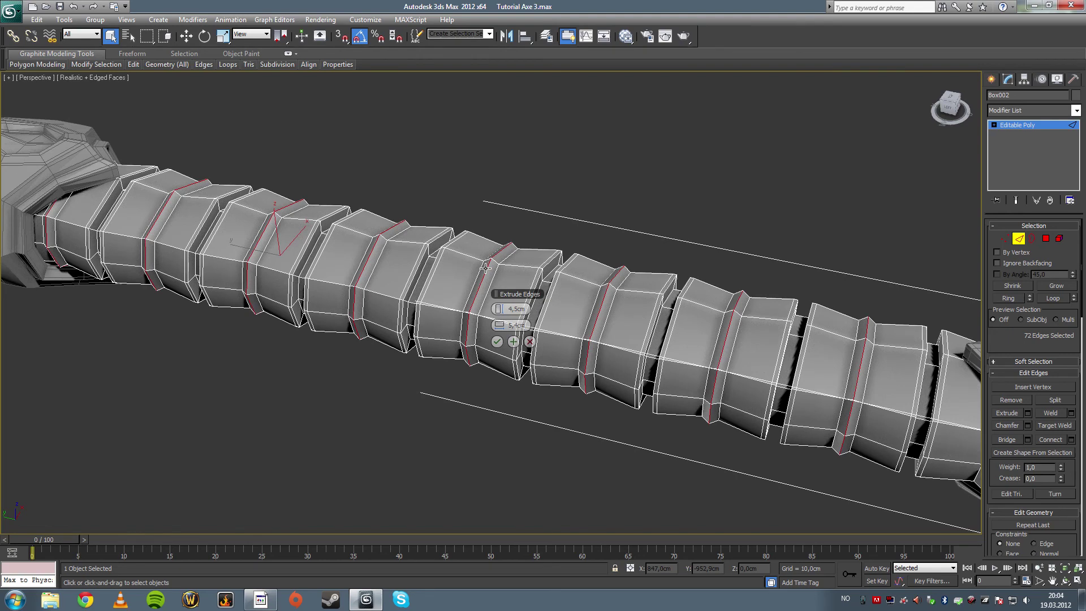
pyautogui.moveTo(503, 328); pyautogui.dragTo(500, 326)
pyautogui.click(496, 342)
pyautogui.click(679, 223)
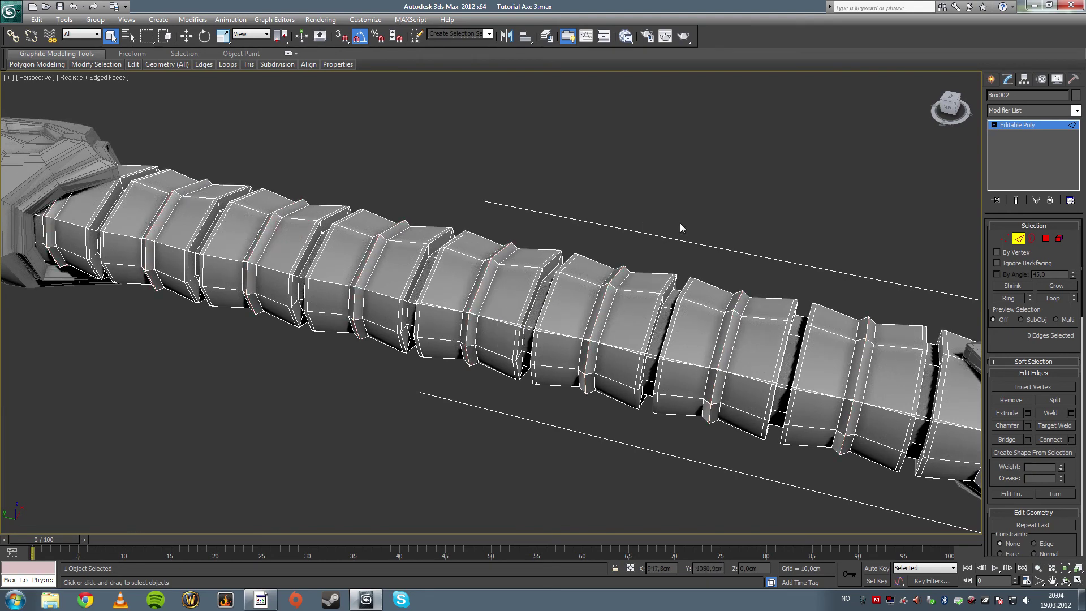
# Examine the extruded ridges on the grip bands up close, then leave edge editing and deselect the handle
pyautogui.keyDown('alt'); pyautogui.moveTo(679, 223); pyautogui.dragTo(636, 226, button='middle'); pyautogui.keyUp('alt')
pyautogui.click(499, 294)
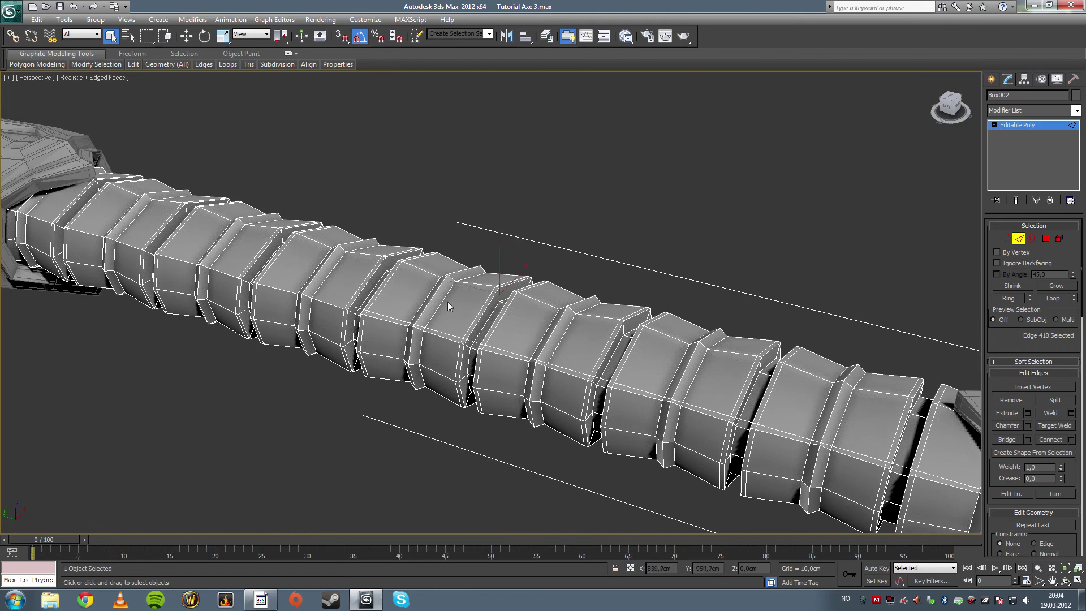
pyautogui.hotkey('alt', 'w')
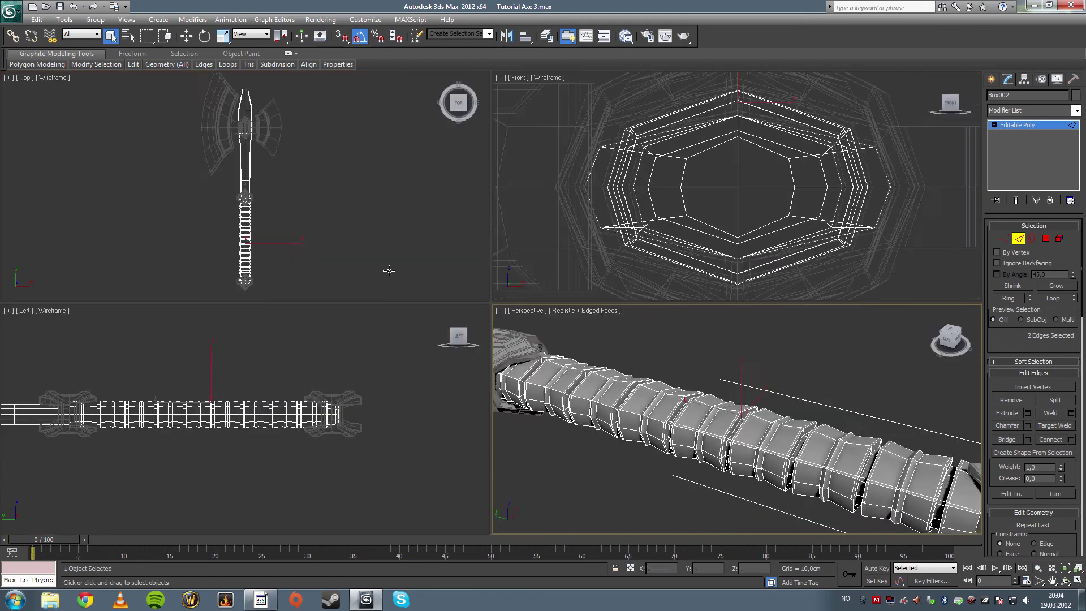
pyautogui.press('z')
pyautogui.hotkey('alt', 'w')
pyautogui.click(812, 287)
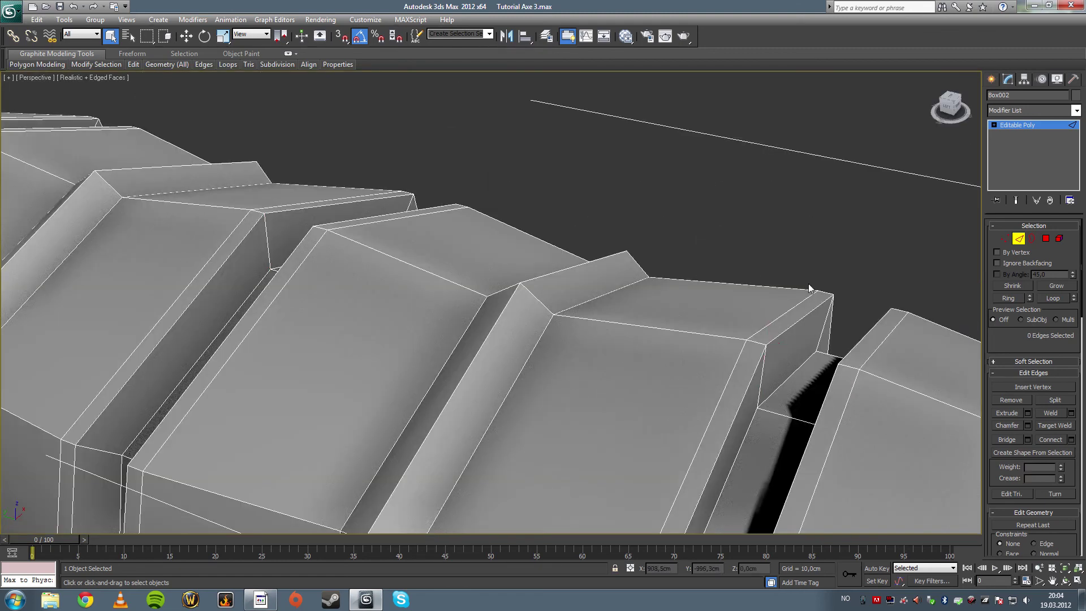
pyautogui.click(1022, 239)
pyautogui.click(774, 223)
pyautogui.press('z')
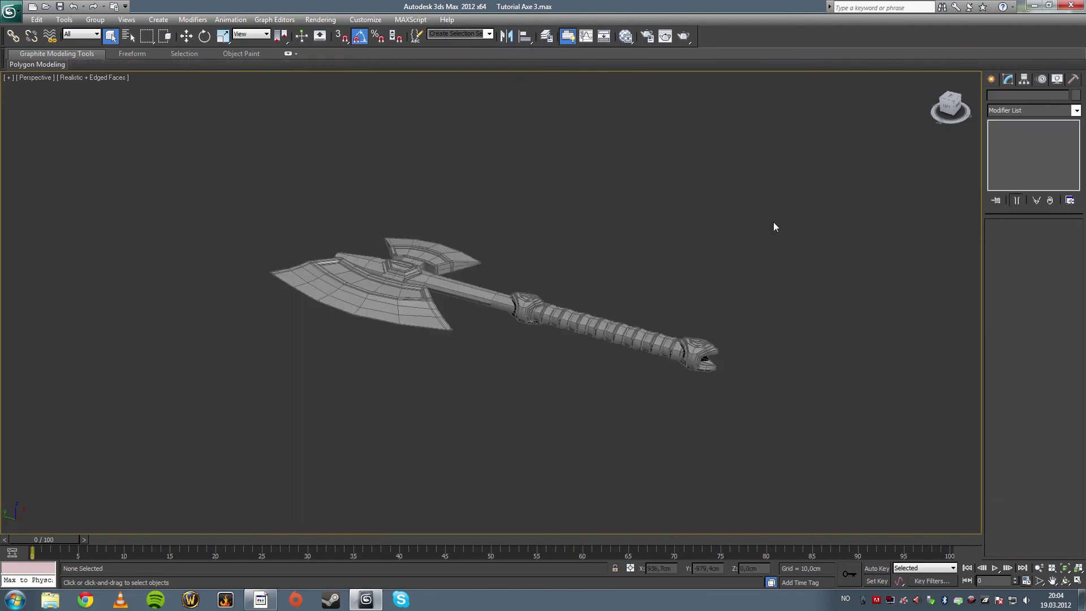
# Display the axe in wireframe and switch the handle to polygon editing with the grip section in view
pyautogui.click(545, 306)
pyautogui.hotkey('alt', 'w')
pyautogui.hotkey('alt', 'w')
pyautogui.press('z')
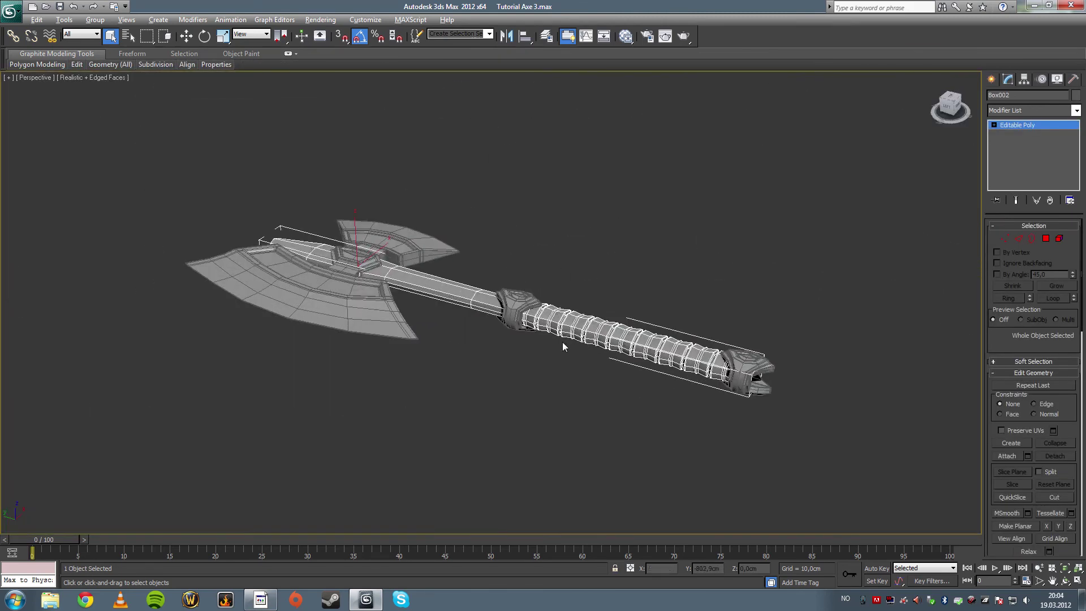
pyautogui.moveTo(563, 346)
pyautogui.keyDown('alt'); pyautogui.mouseDown(button='middle')
pyautogui.moveTo(666, 366)
pyautogui.moveTo(562, 359)
pyautogui.mouseUp(button='middle'); pyautogui.keyUp('alt')
pyautogui.press('F4')
pyautogui.press('F4')
pyautogui.press('F3')
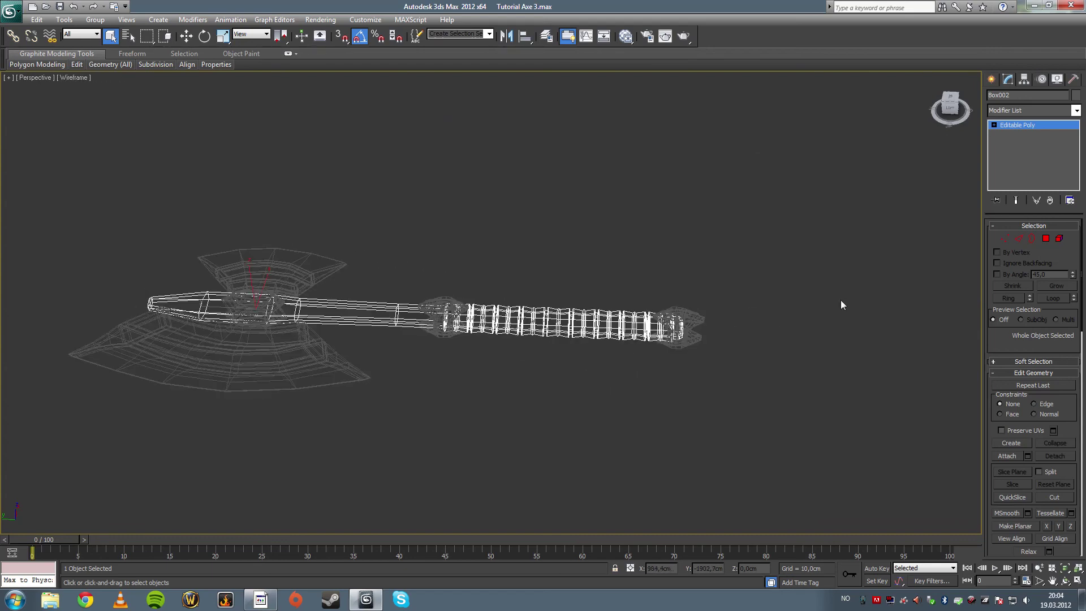
pyautogui.scroll(3, 514, 379)
pyautogui.scroll(2, 513, 375)
pyautogui.moveTo(512, 376); pyautogui.dragTo(486, 362, button='middle')
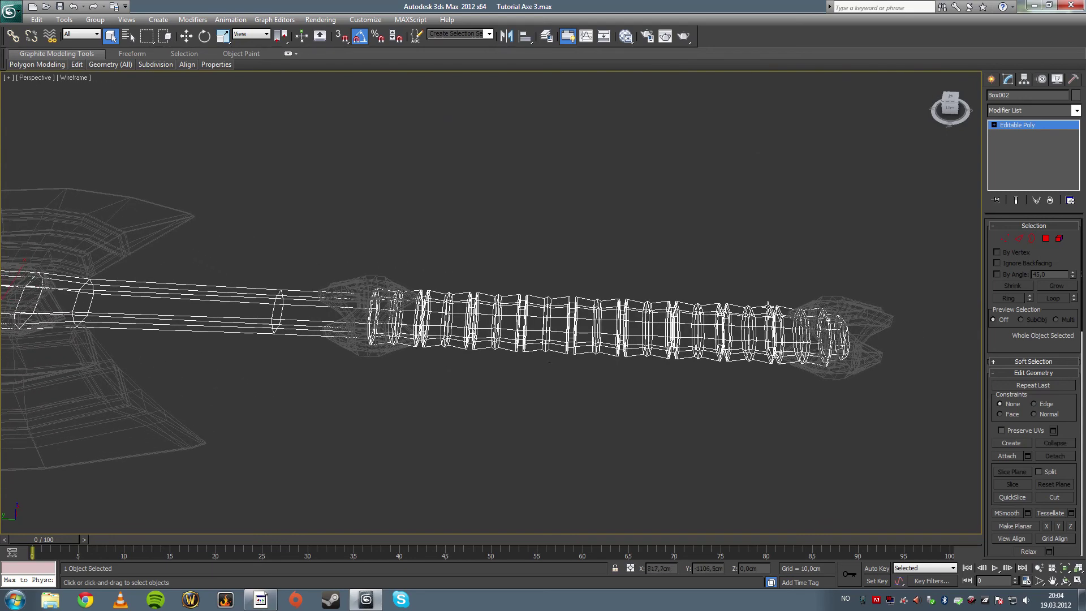
pyautogui.click(1045, 238)
pyautogui.press('4')
# Try to select the whole grip section's polygons in the perspective view with a grown selection, and clear it
pyautogui.moveTo(967, 204); pyautogui.dragTo(509, 466)
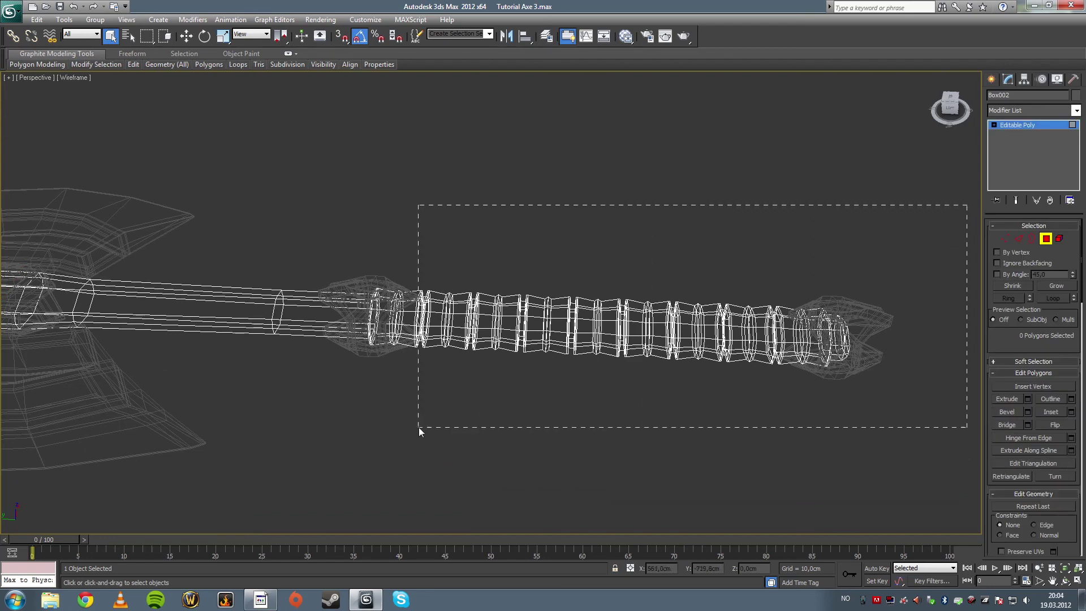
pyautogui.moveTo(418, 426); pyautogui.dragTo(398, 425)
pyautogui.click(1057, 286)
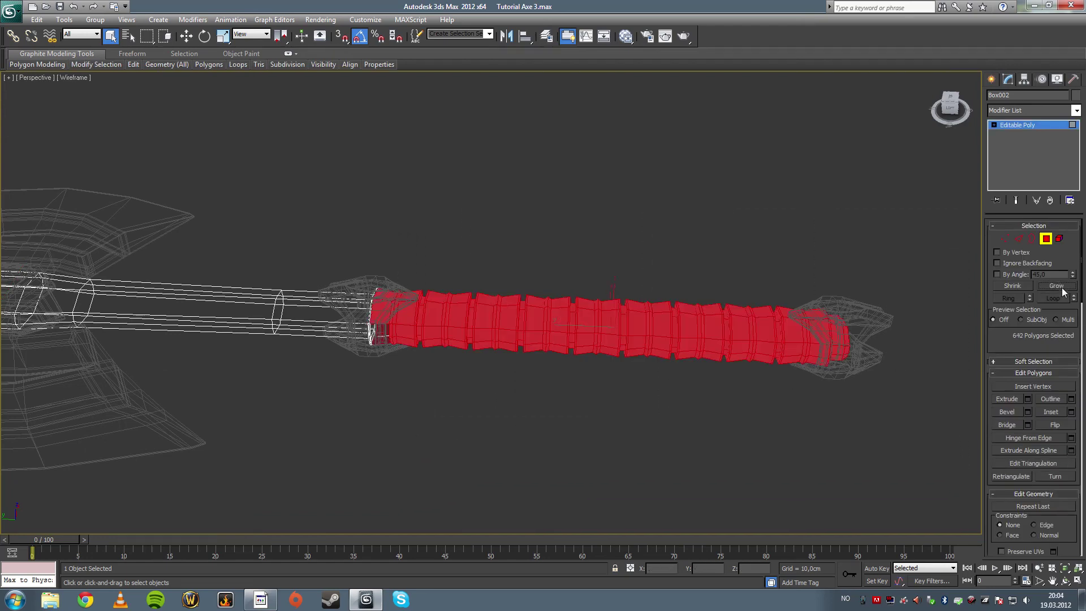
pyautogui.click(827, 424)
# In the Left view, select the polygons of the whole banded grip through to the handle's end and grow the selection
pyautogui.hotkey('alt', 'w')
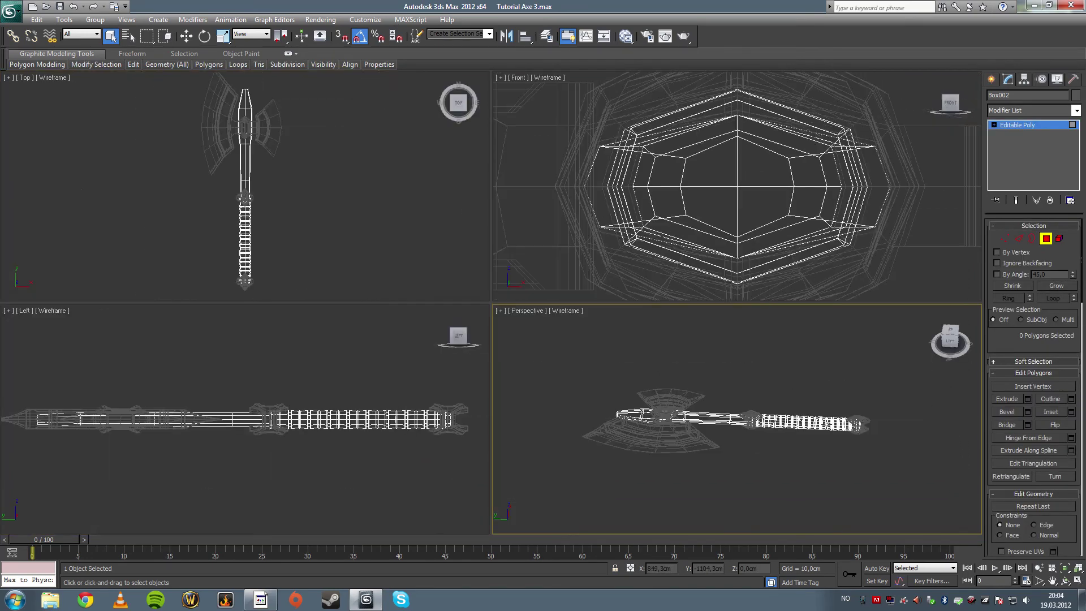
pyautogui.click(382, 374)
pyautogui.hotkey('alt', 'w')
pyautogui.moveTo(561, 399); pyautogui.dragTo(444, 390, button='middle')
pyautogui.scroll(2, 443, 390)
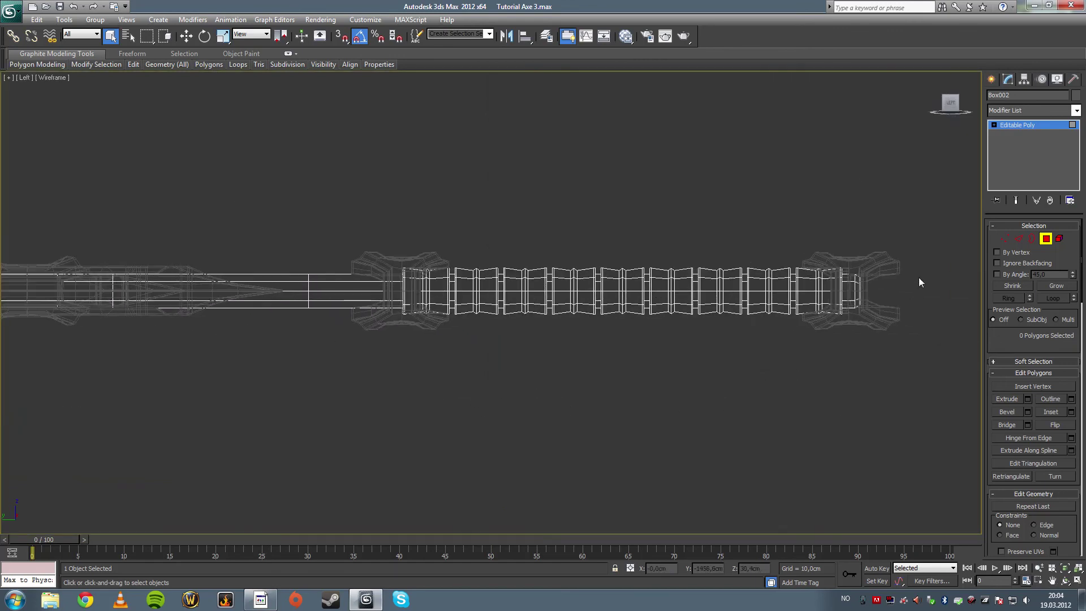
pyautogui.moveTo(926, 218); pyautogui.dragTo(415, 392)
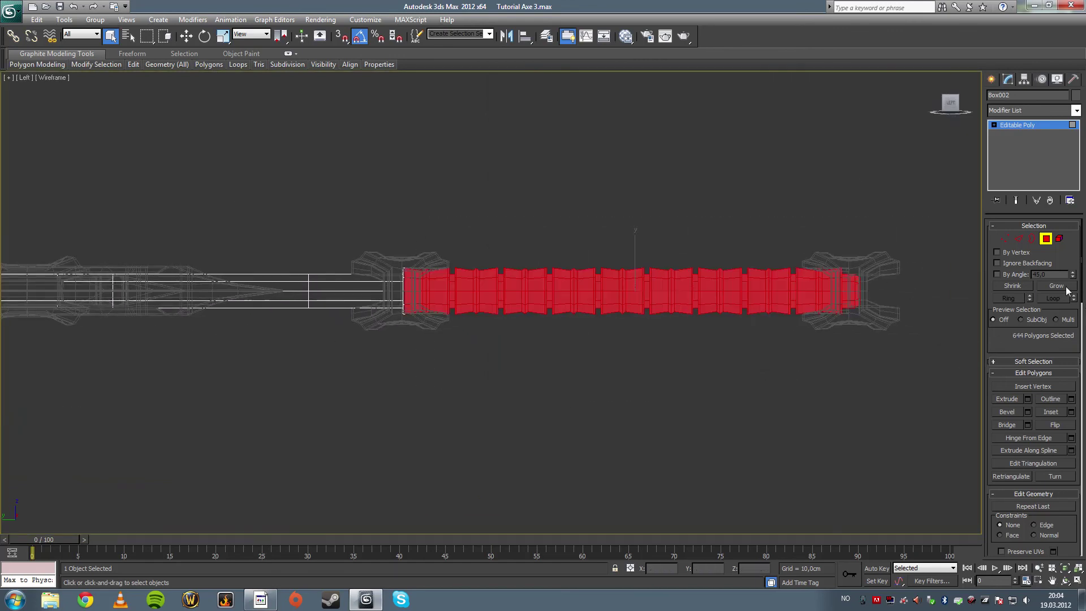
pyautogui.click(1056, 286)
pyautogui.click(1067, 288)
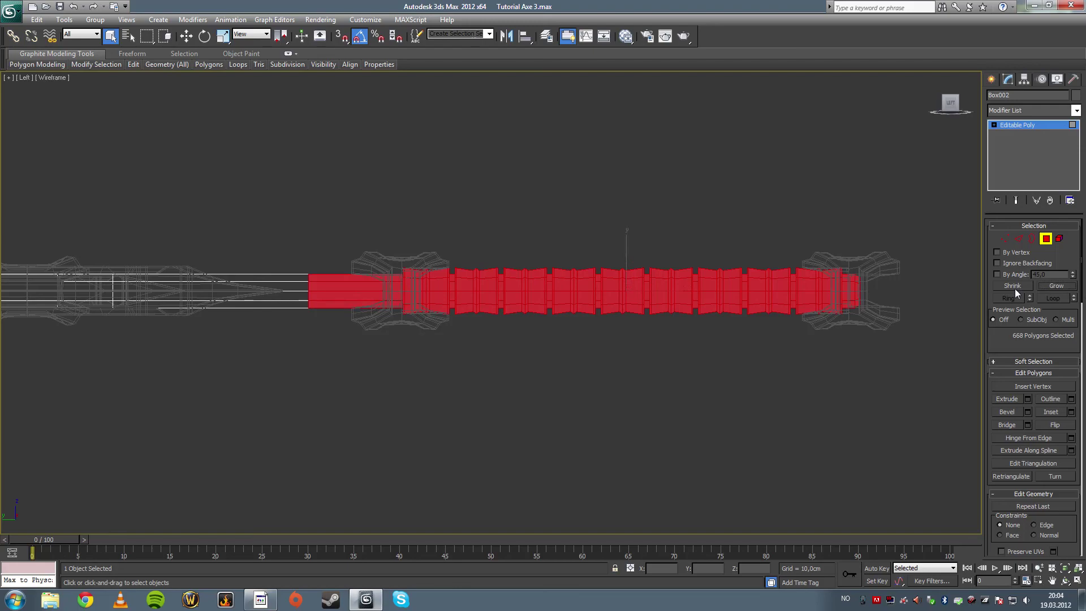